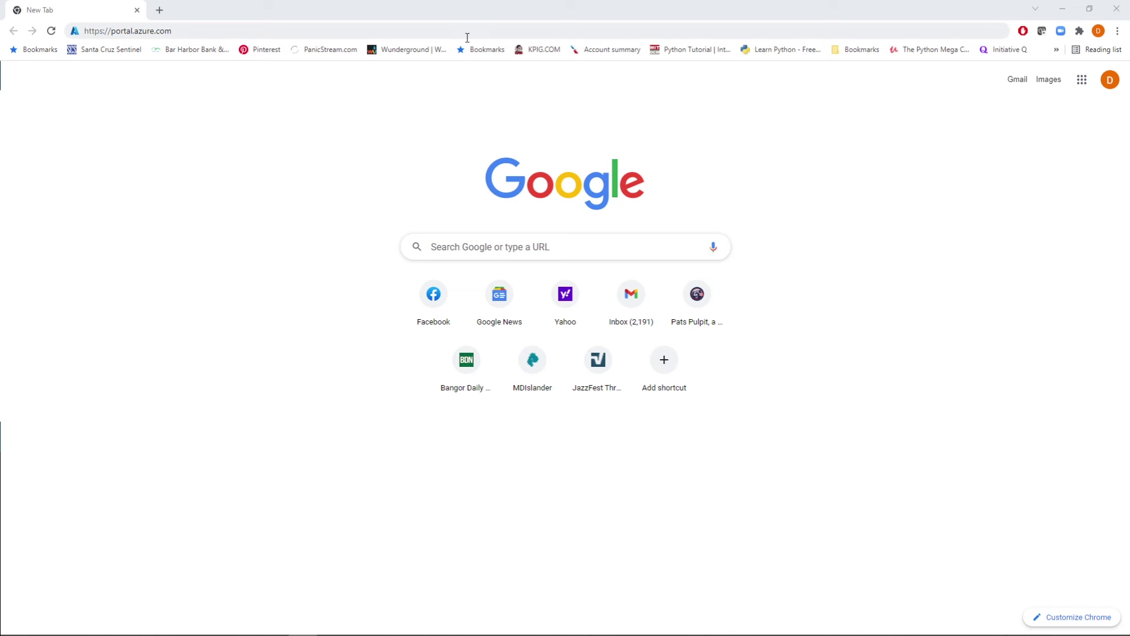
{"action": "left_click", "coordinate": [184, 31]}
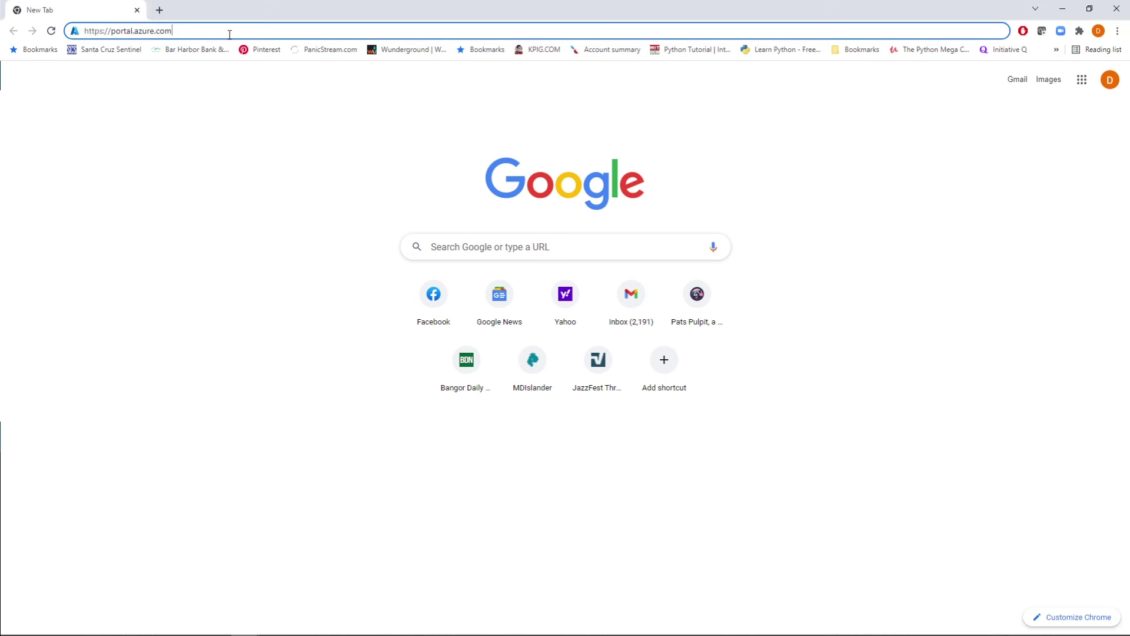
{"action": "key", "text": "Return"}
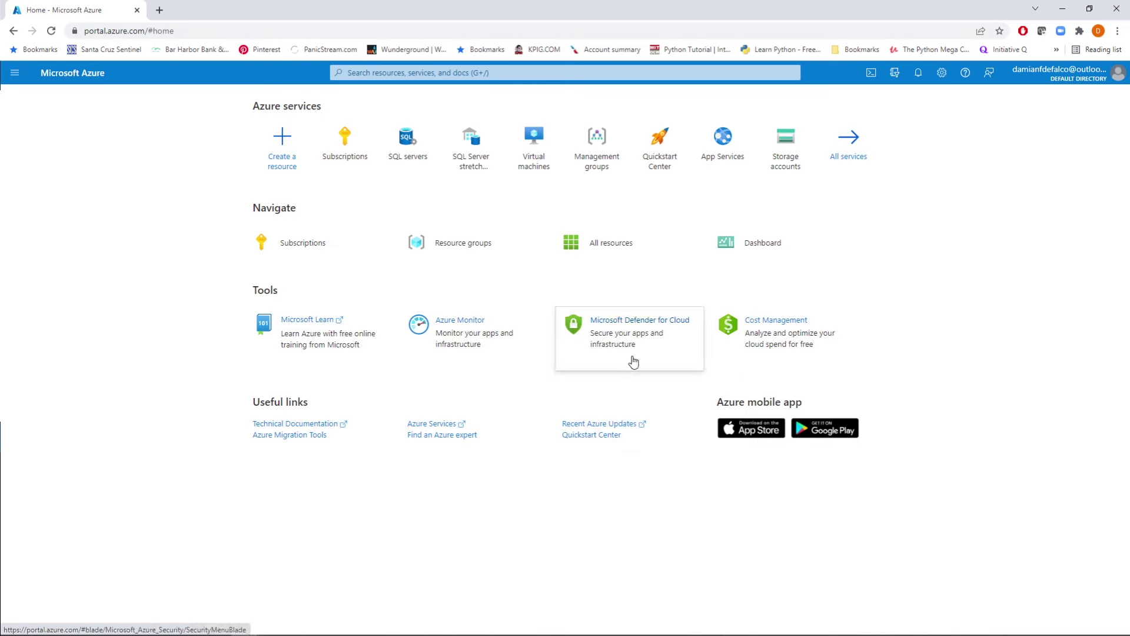
{"action": "mouse_move", "coordinate": [633, 361]}
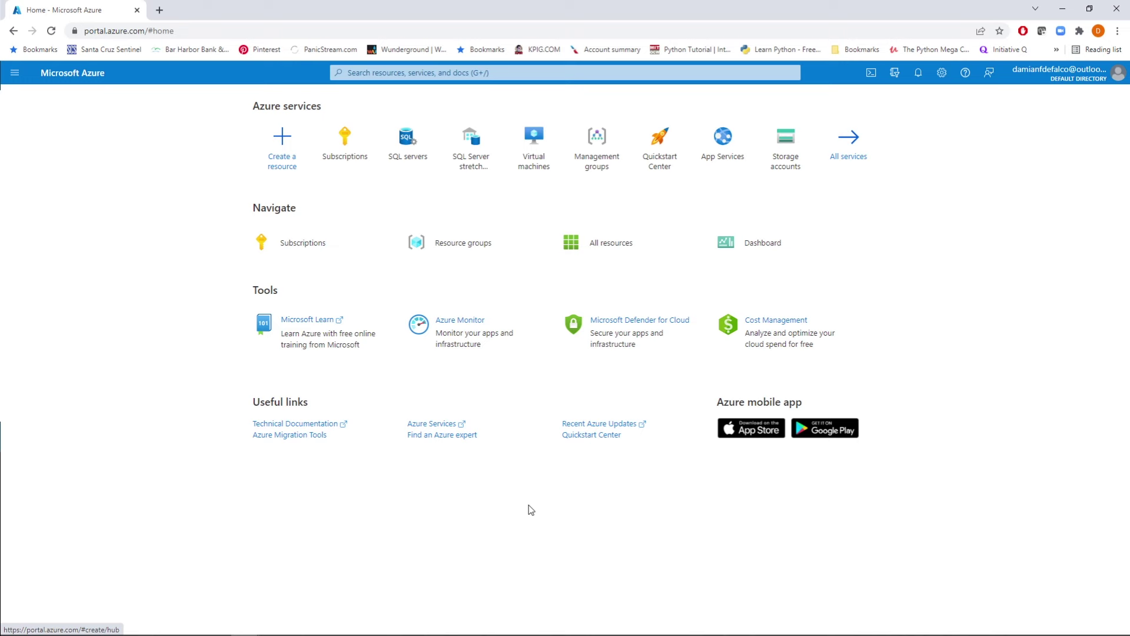
Search the portal for "azure active" and open the Azure Active Directory service.
{"action": "left_click", "coordinate": [607, 75]}
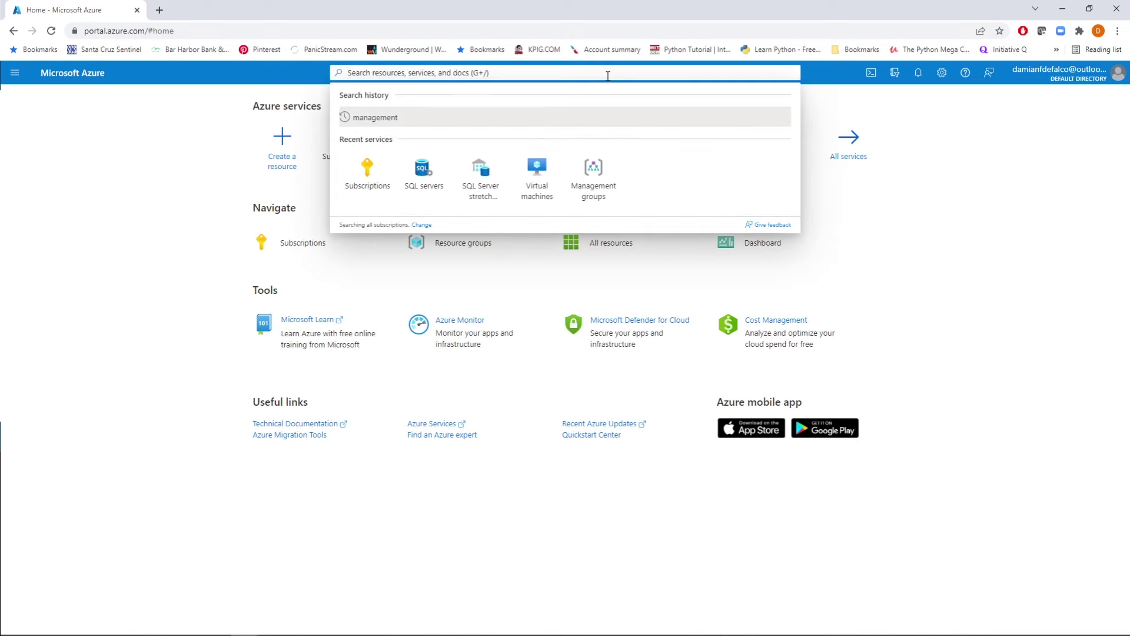
{"action": "type", "text": "a"}
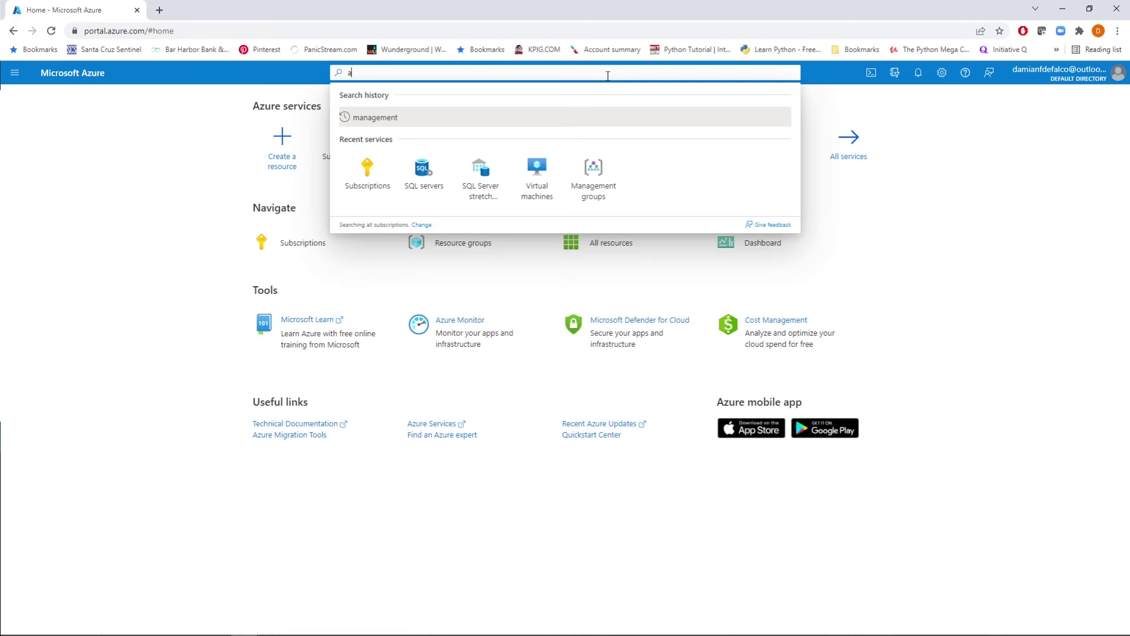
{"action": "type", "text": "zure a"}
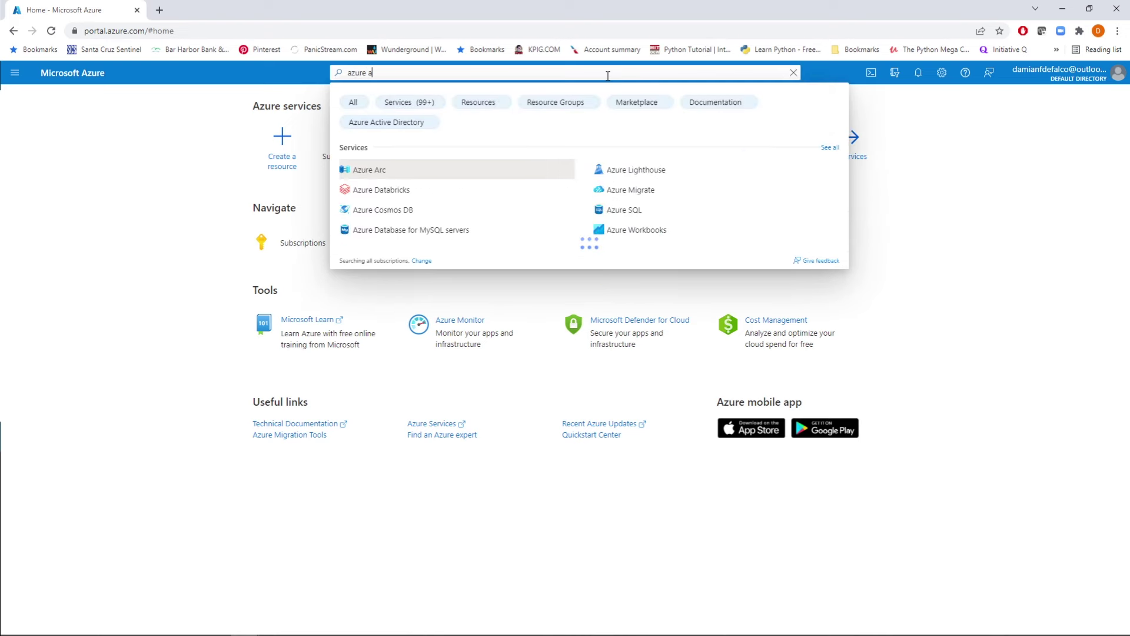
{"action": "type", "text": "cti"}
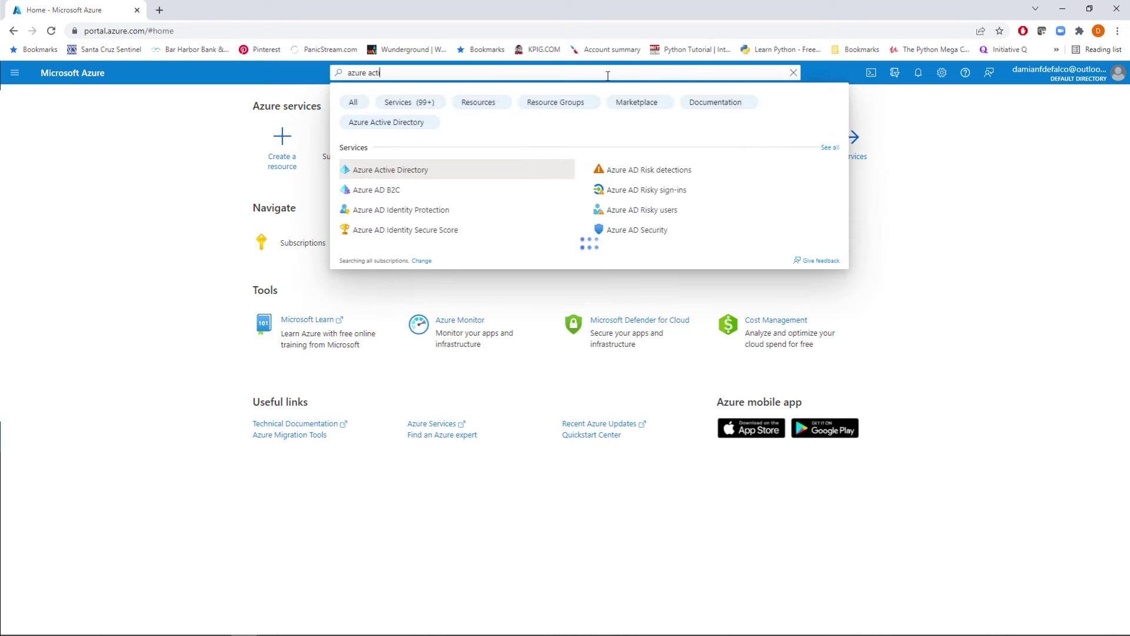
{"action": "type", "text": "ve"}
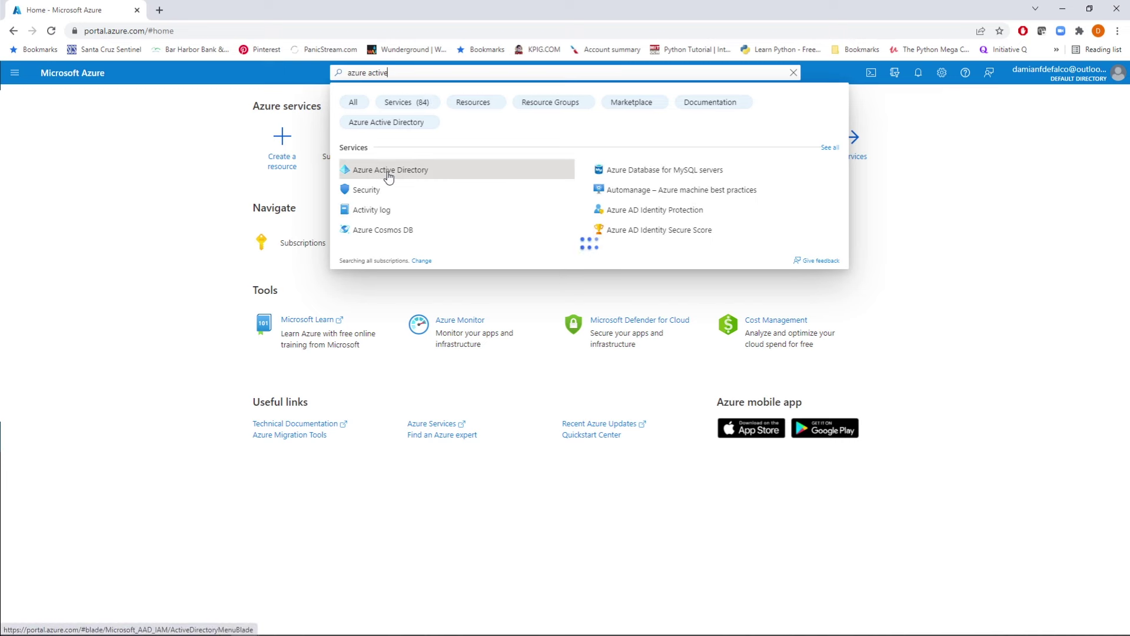
{"action": "left_click", "coordinate": [389, 171]}
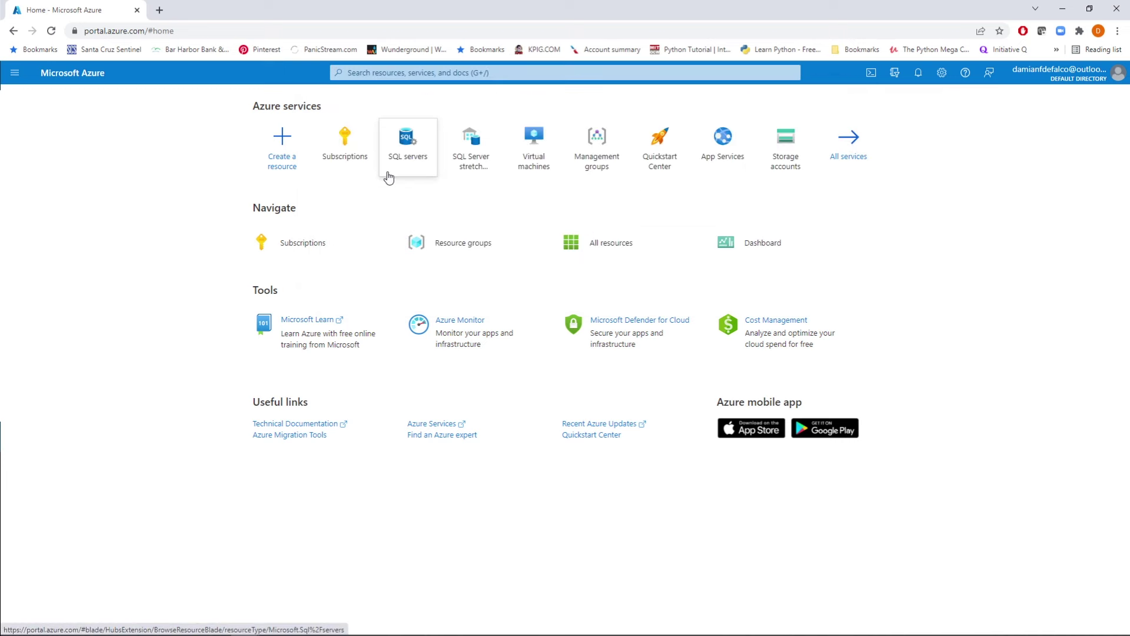
{"action": "left_click", "coordinate": [380, 186]}
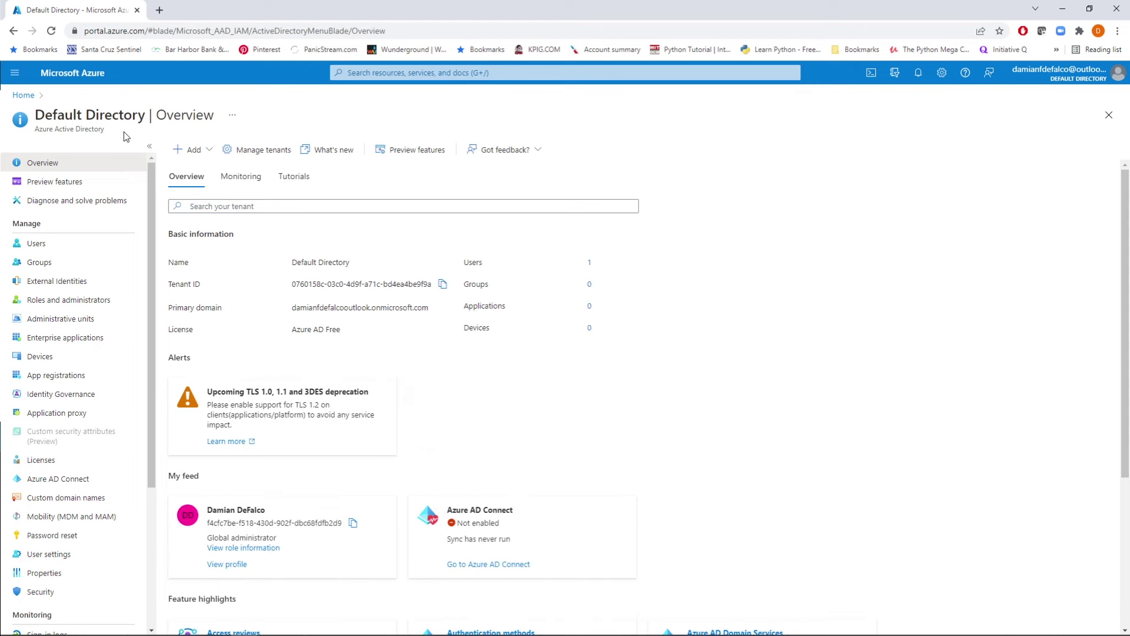
Leave Azure Active Directory for the portal home page and open the dashboard.
{"action": "left_click", "coordinate": [24, 97]}
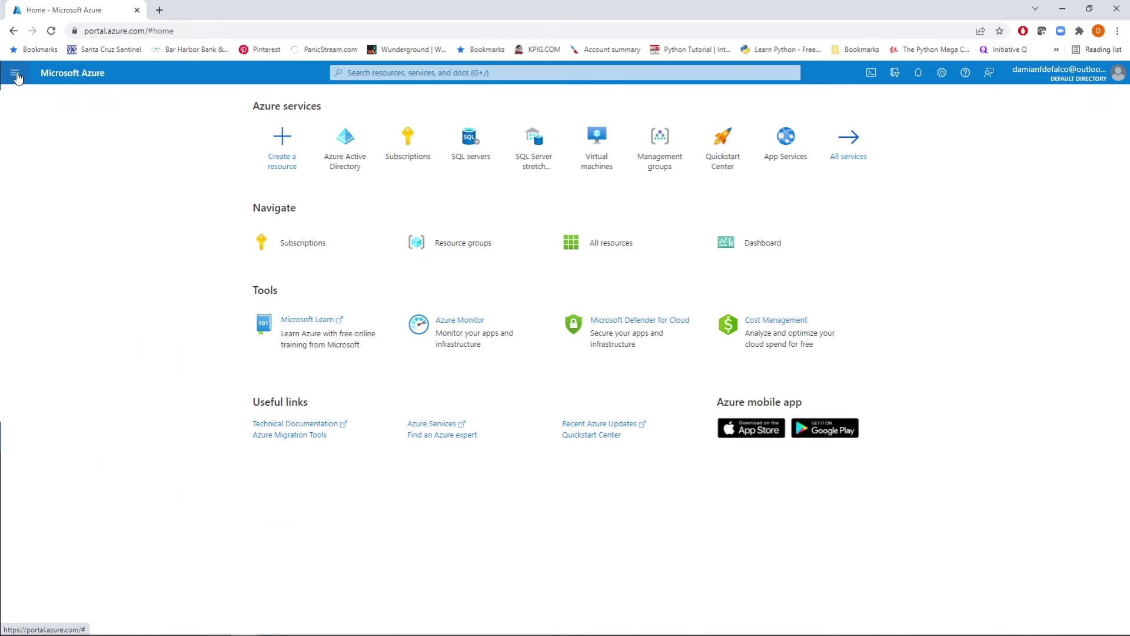
{"action": "left_click", "coordinate": [17, 75]}
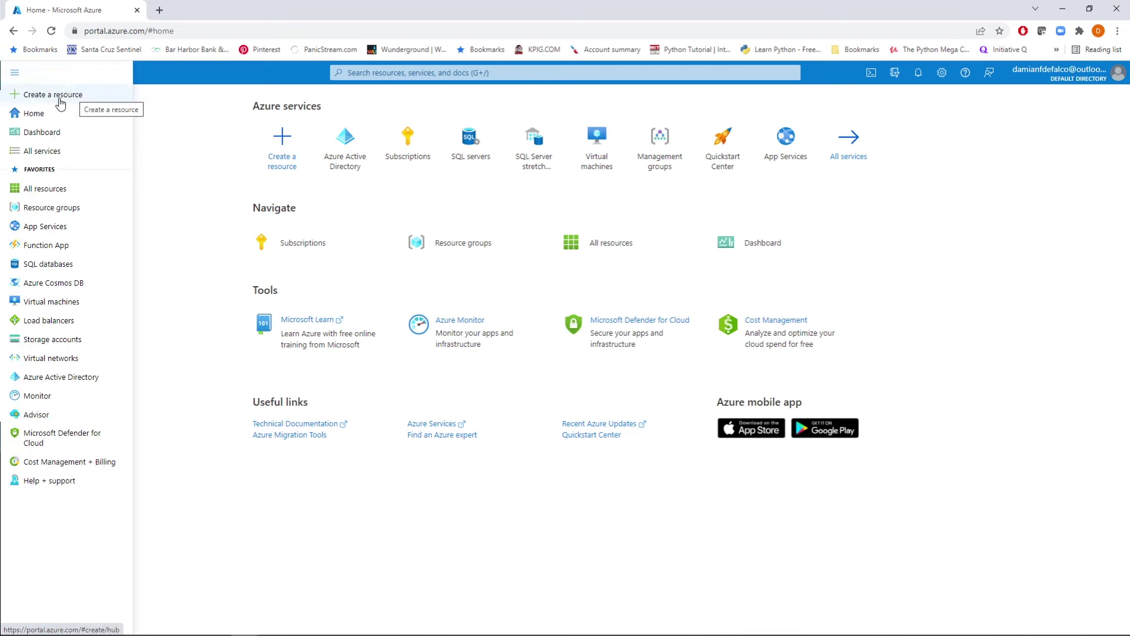
{"action": "left_click", "coordinate": [35, 114]}
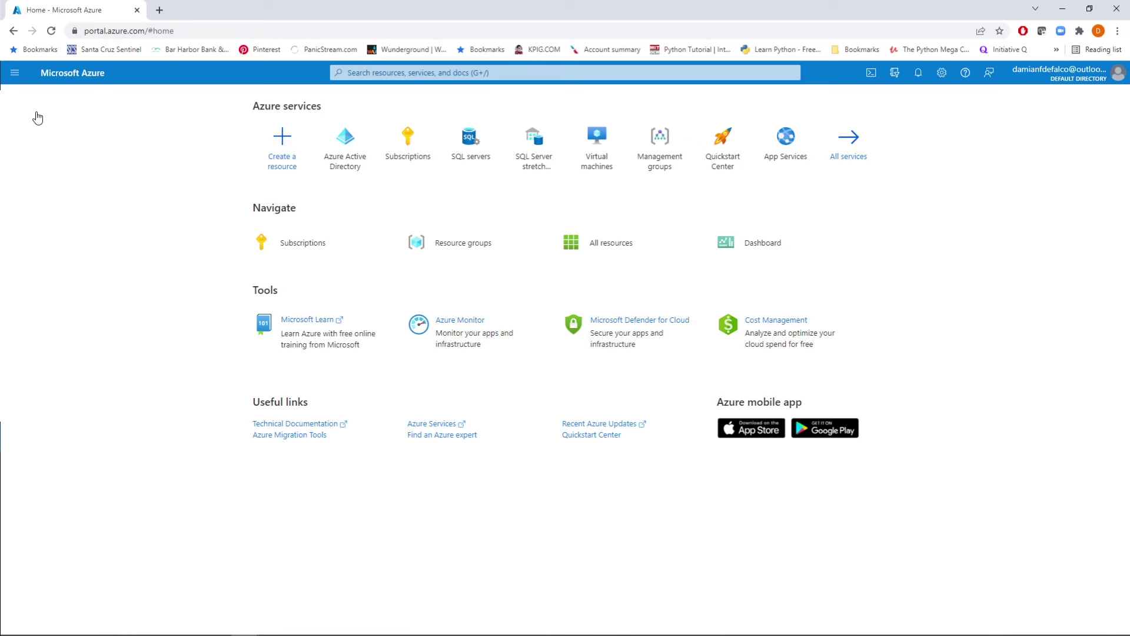
{"action": "left_click", "coordinate": [15, 72]}
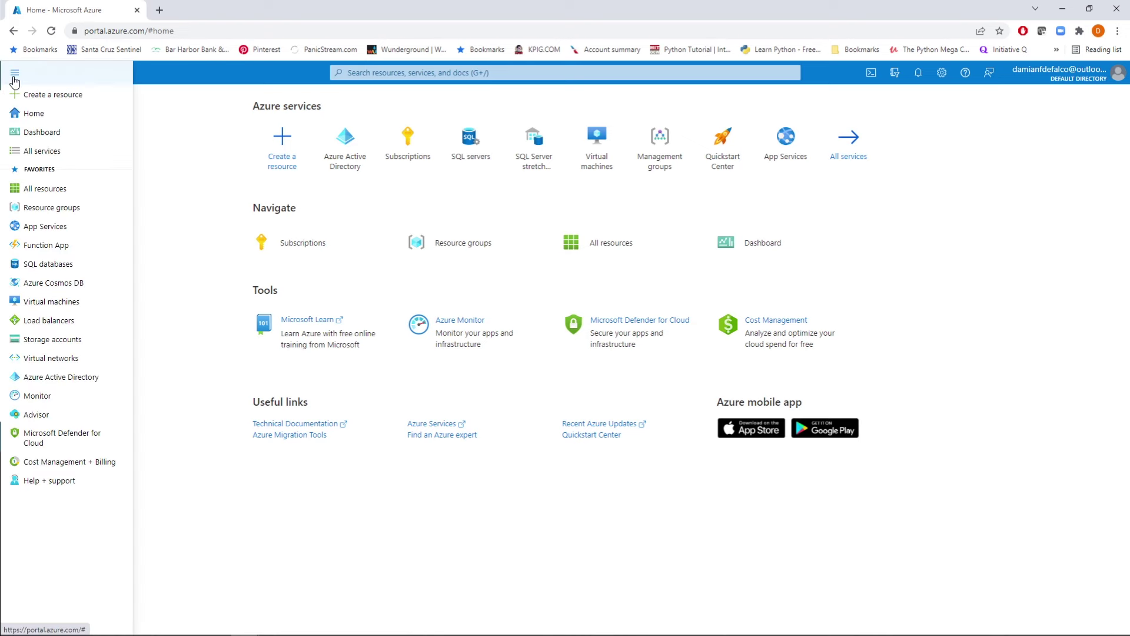
{"action": "left_click", "coordinate": [39, 135]}
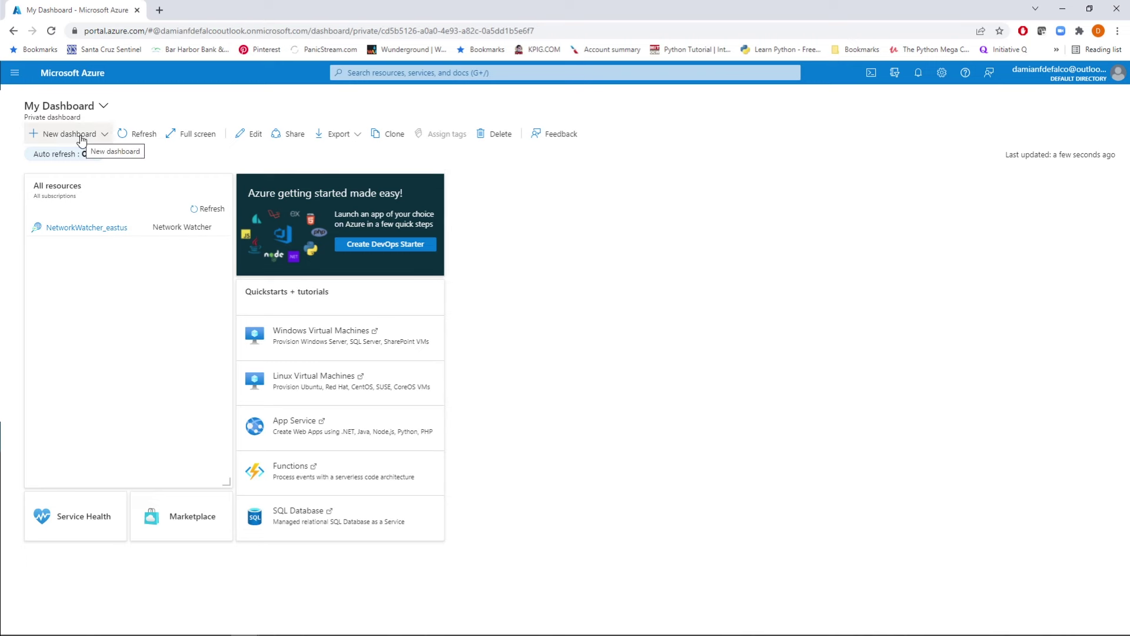
Open the complete list of Azure services and look through the General, Compute and Networking categories.
{"action": "left_click", "coordinate": [20, 79]}
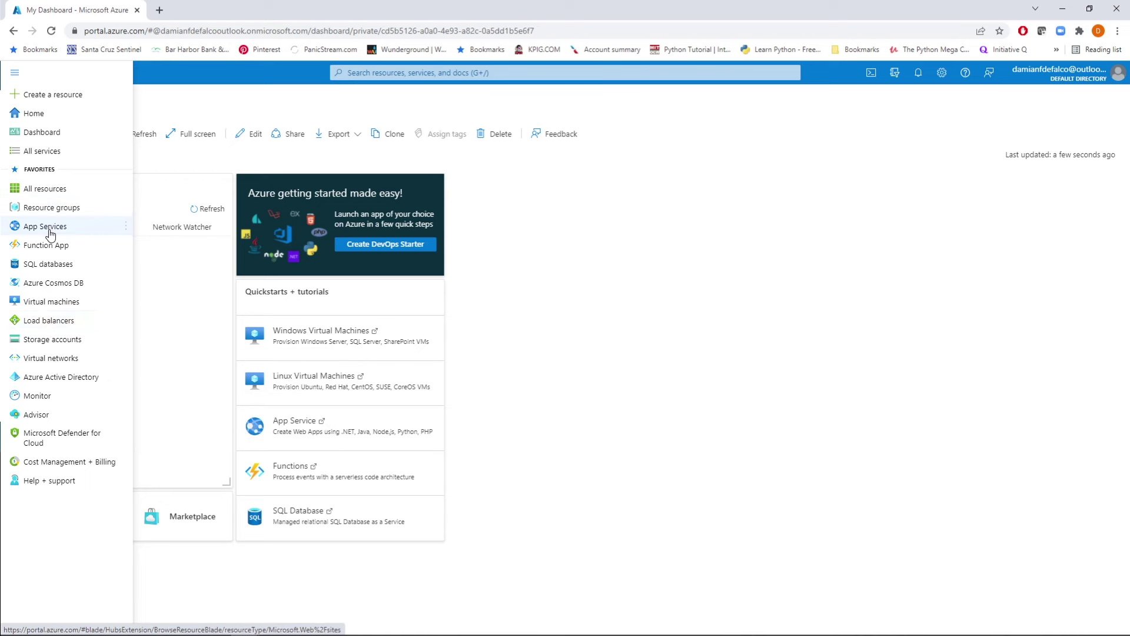
{"action": "mouse_move", "coordinate": [50, 234]}
{"action": "left_click", "coordinate": [42, 155]}
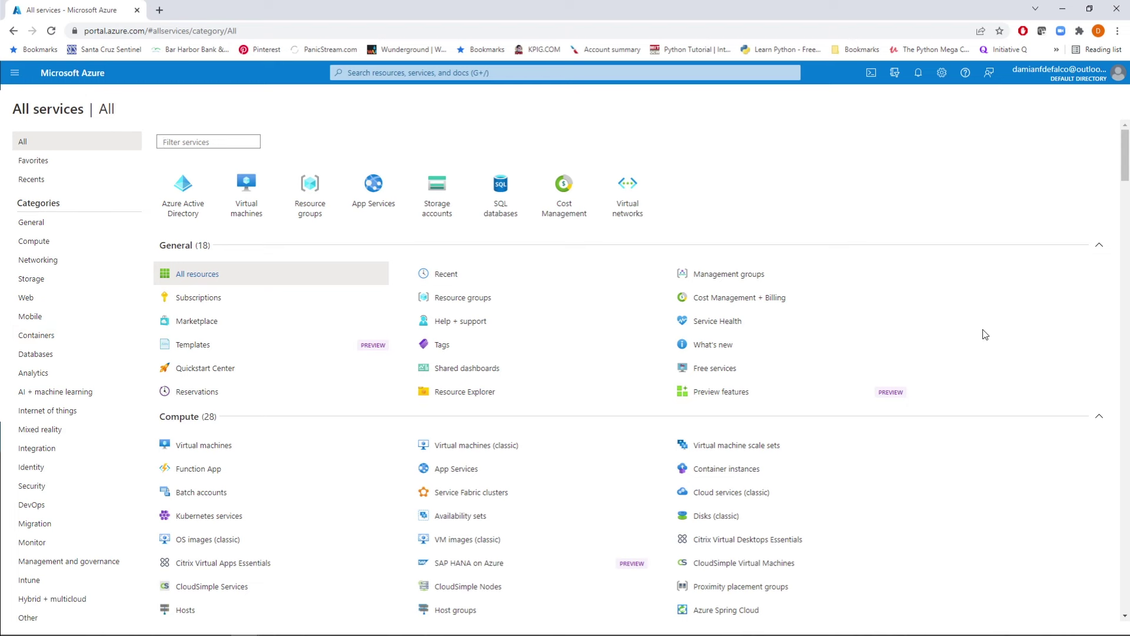
{"action": "scroll", "coordinate": [384, 249], "scroll_direction": "down", "scroll_amount": 1}
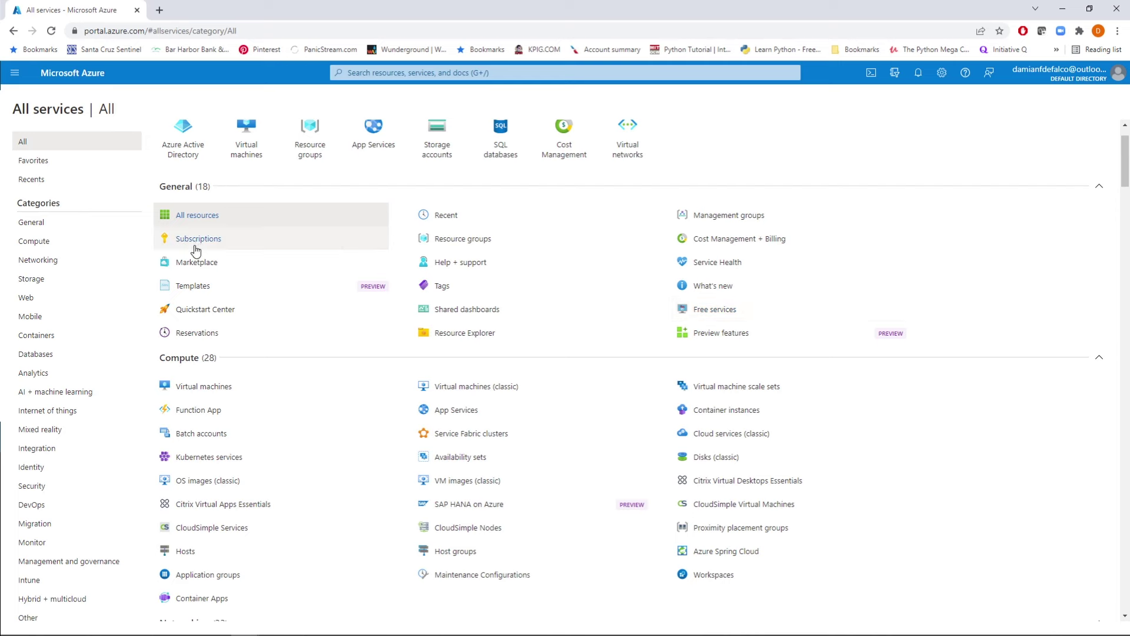
{"action": "mouse_move", "coordinate": [198, 247]}
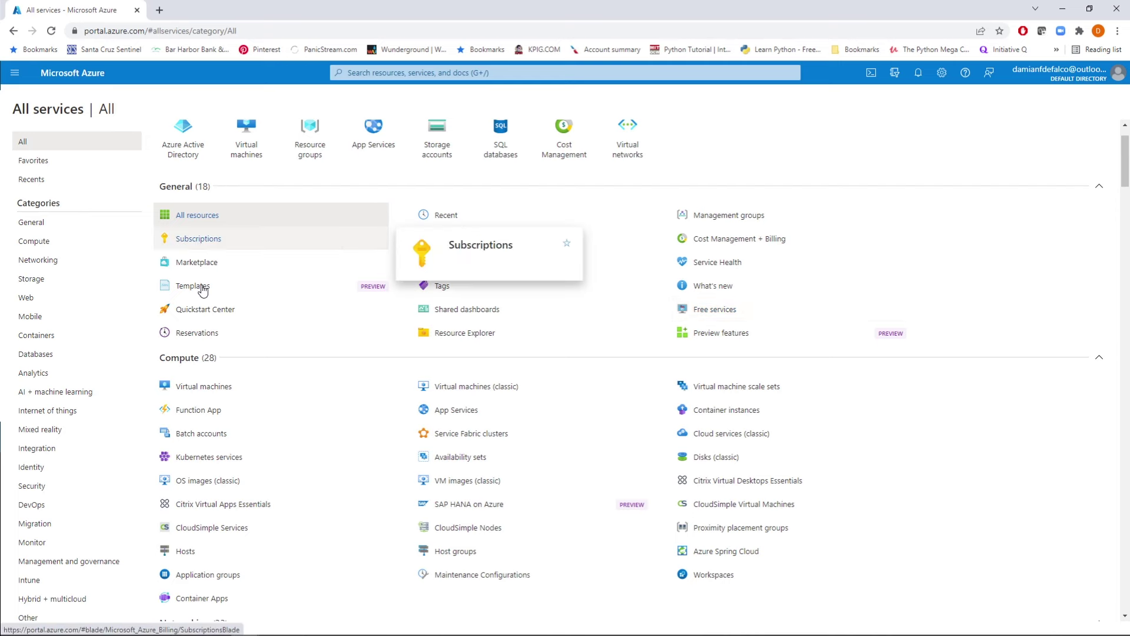
{"action": "scroll", "coordinate": [1044, 424], "scroll_direction": "down", "scroll_amount": 3}
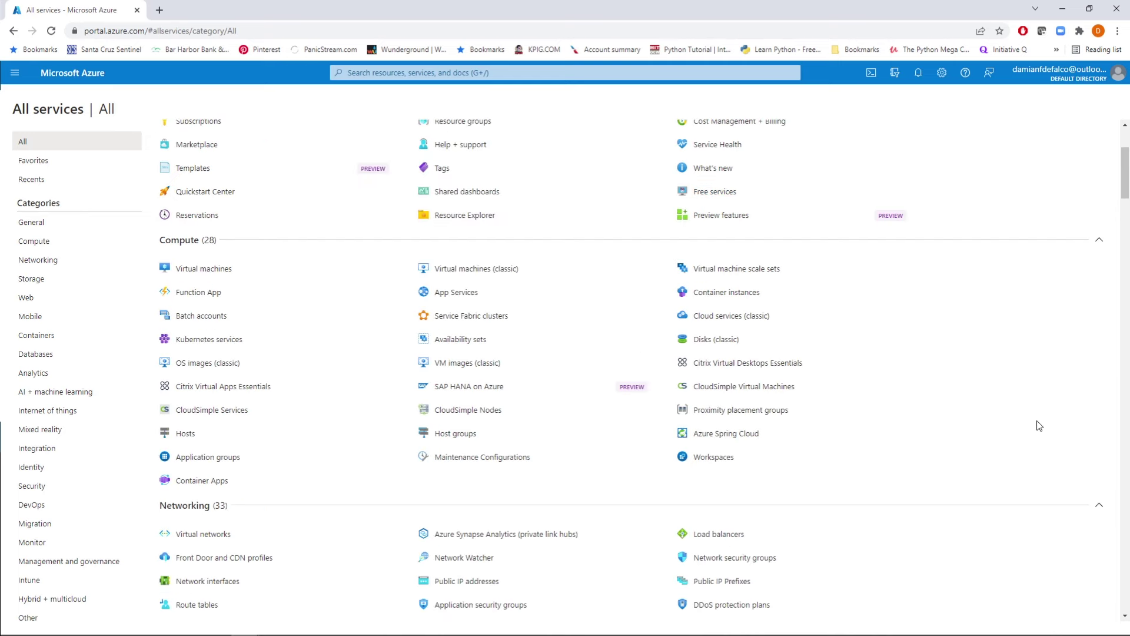
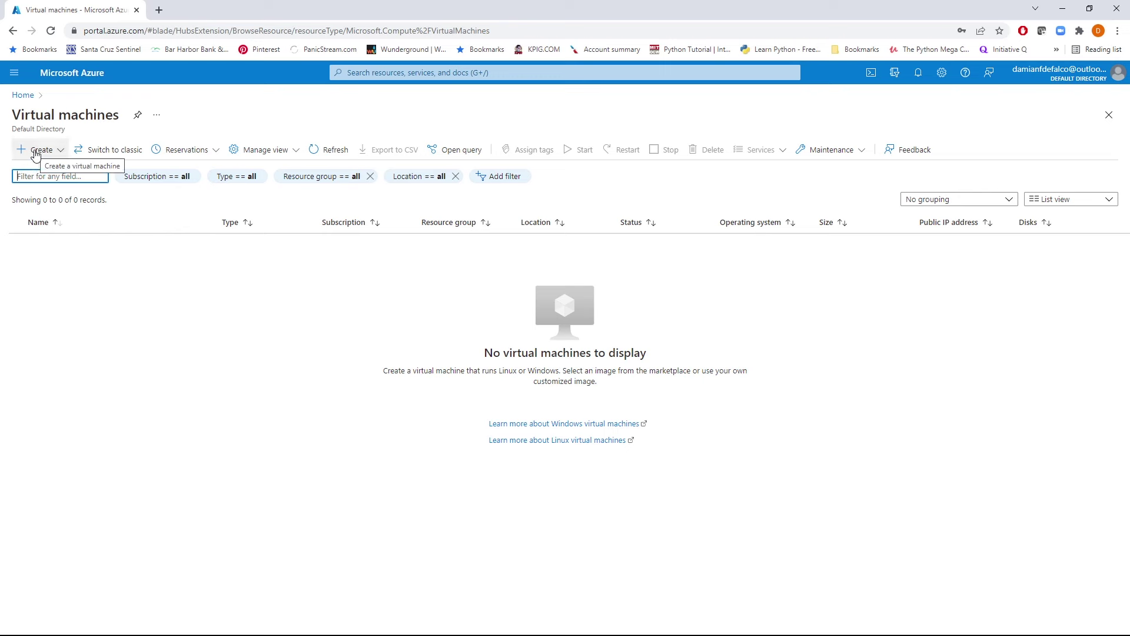
Start creating a new Azure virtual machine hosted by Azure.
{"action": "left_click", "coordinate": [36, 152]}
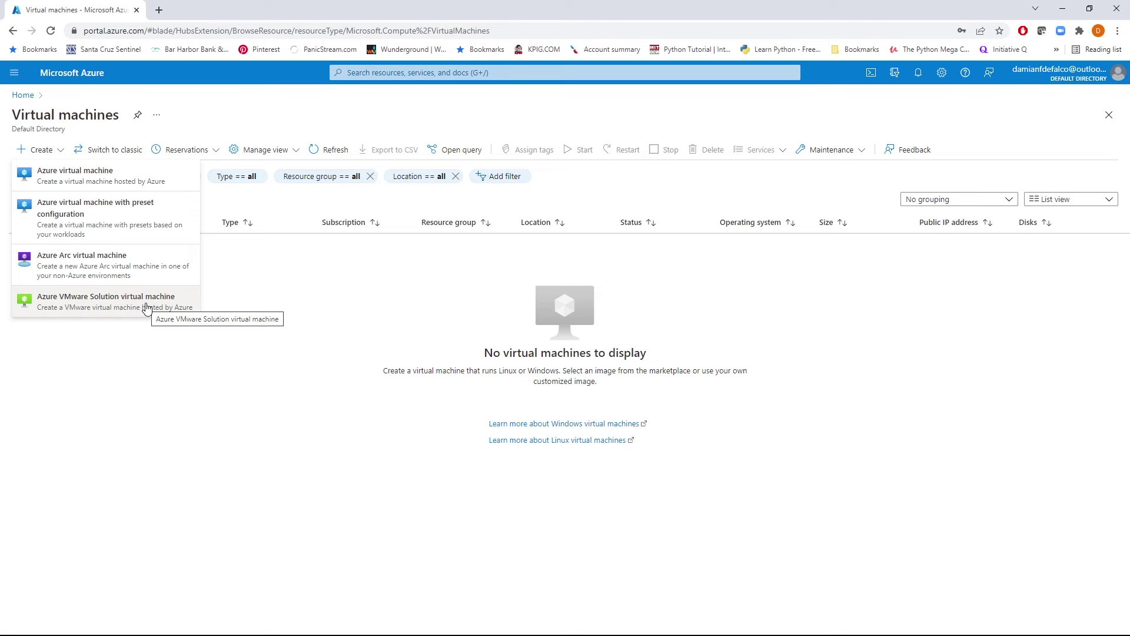
{"action": "left_click", "coordinate": [93, 172]}
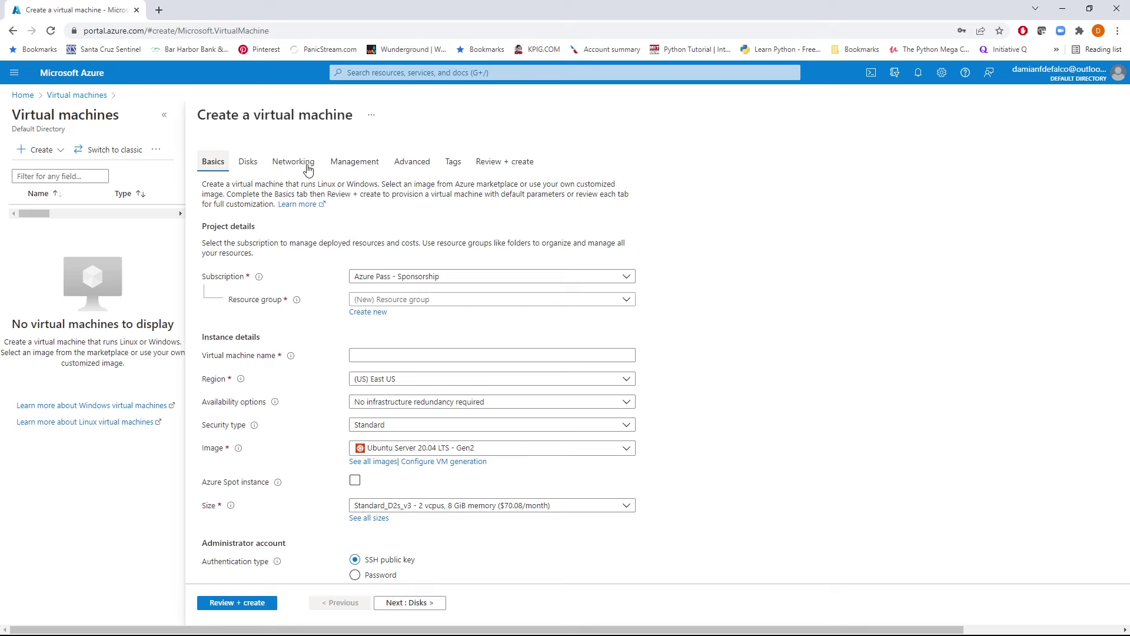
{"action": "scroll", "coordinate": [752, 253], "scroll_direction": "down", "scroll_amount": 2}
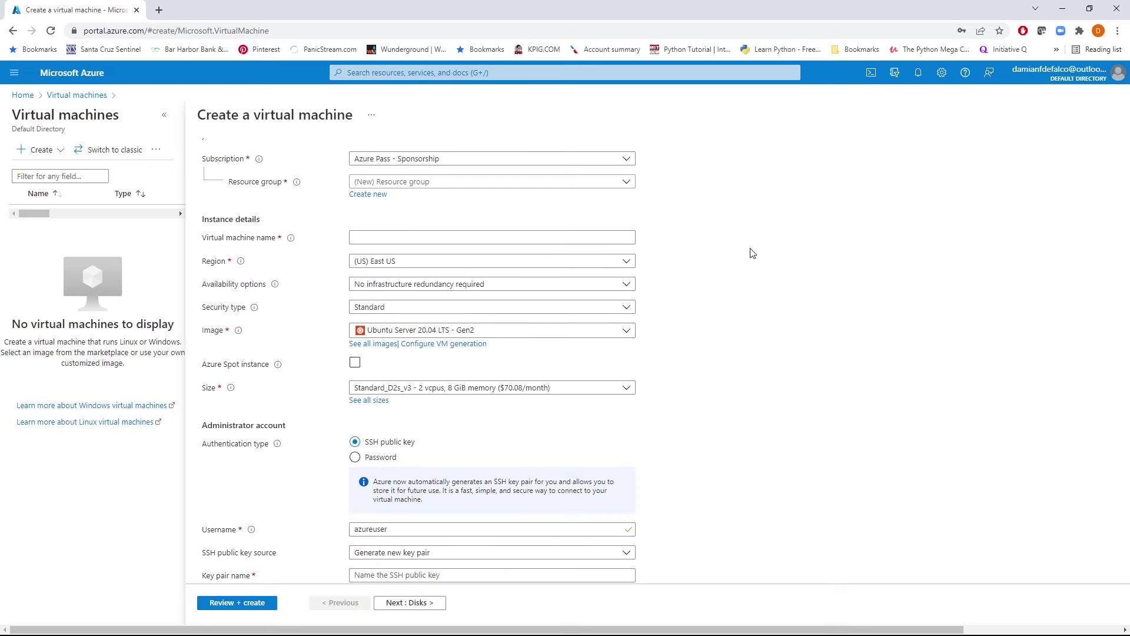
Create a new resource group named ClassVmServers for the virtual machine.
{"action": "left_click", "coordinate": [626, 160]}
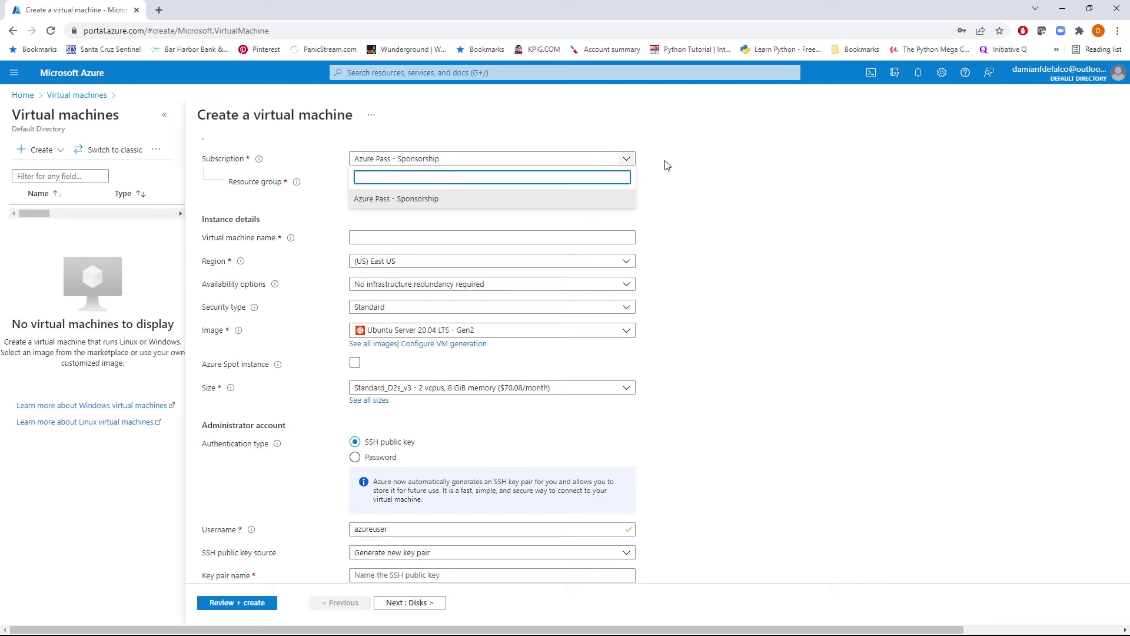
{"action": "left_click", "coordinate": [680, 161]}
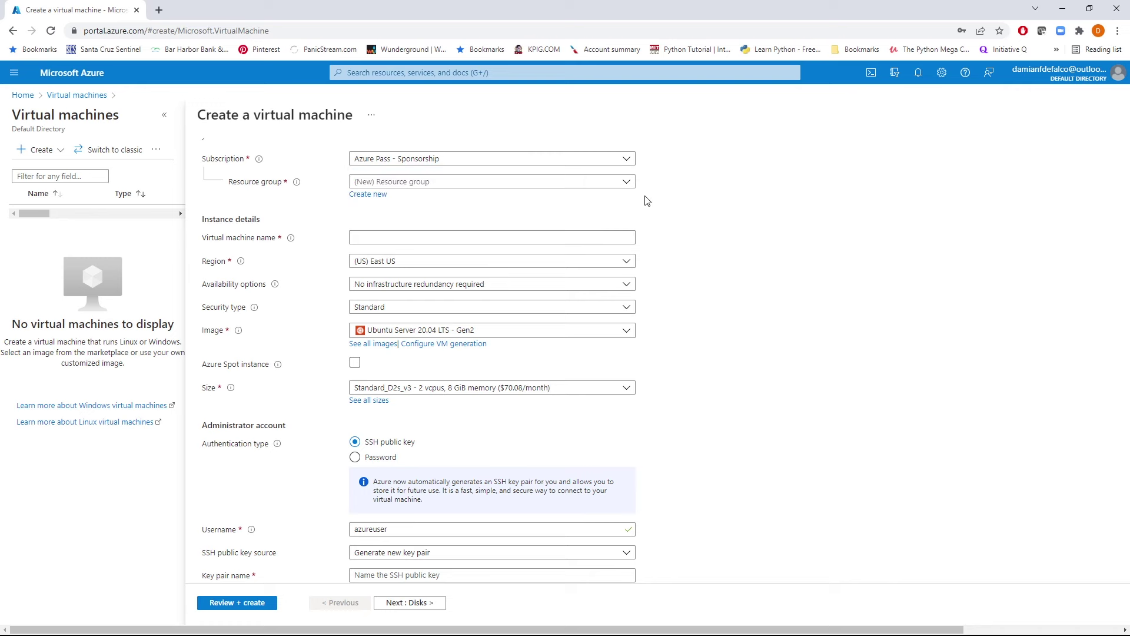
{"action": "left_click", "coordinate": [377, 195]}
{"action": "type", "text": "Class"}
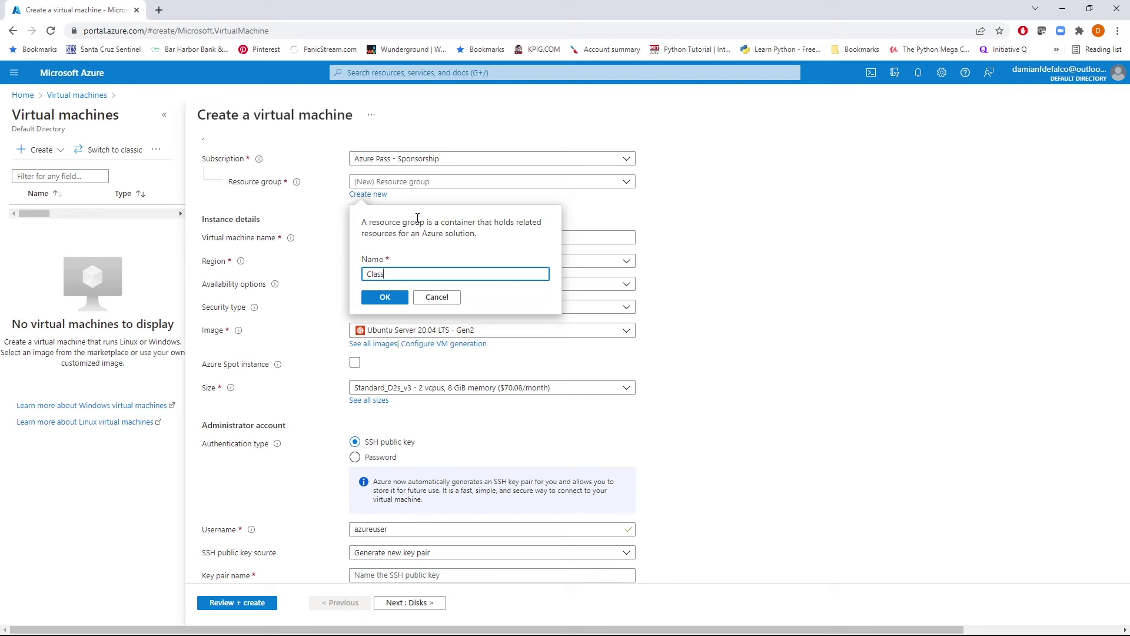
{"action": "type", "text": "VmServers"}
{"action": "left_click", "coordinate": [393, 298]}
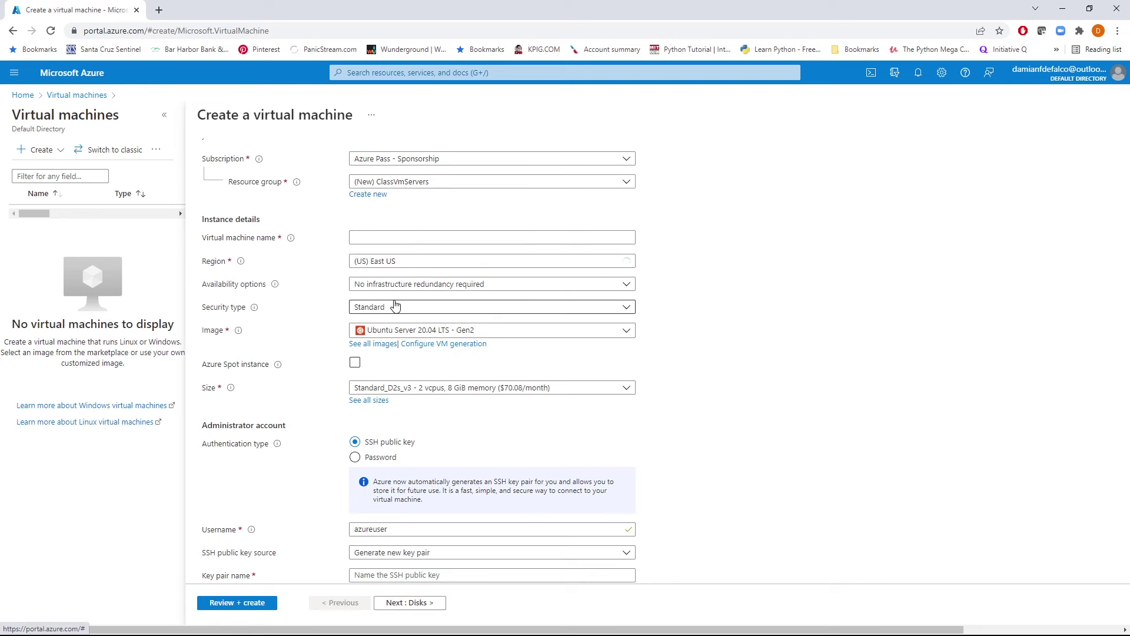
Name the virtual machine myVMwebServer.
{"action": "left_click", "coordinate": [401, 241]}
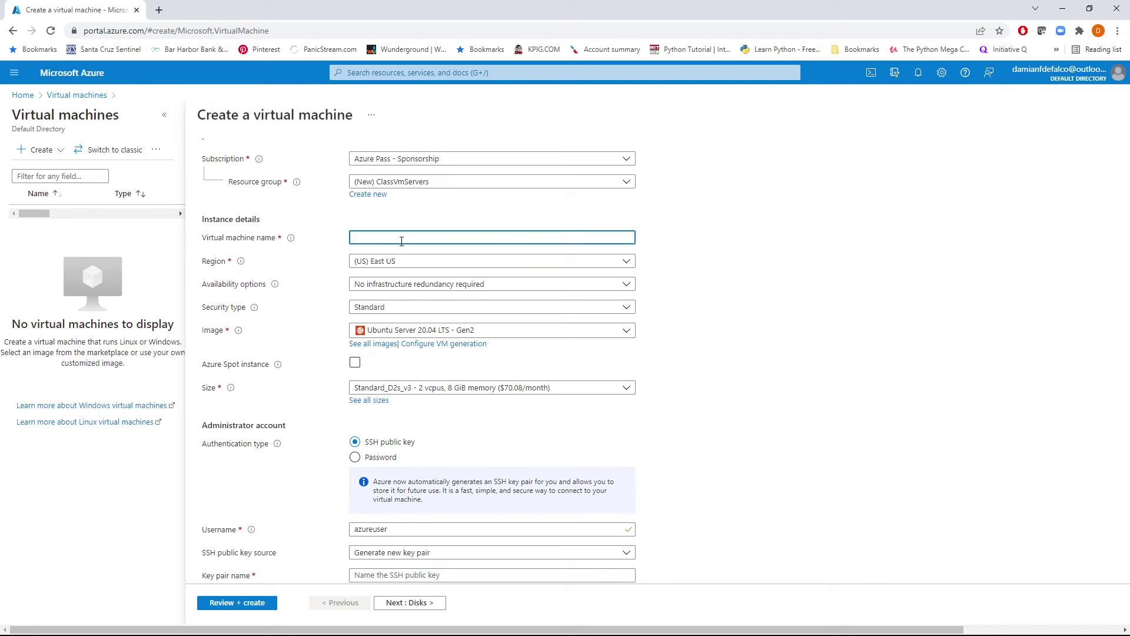
{"action": "type", "text": "myVMwebServer"}
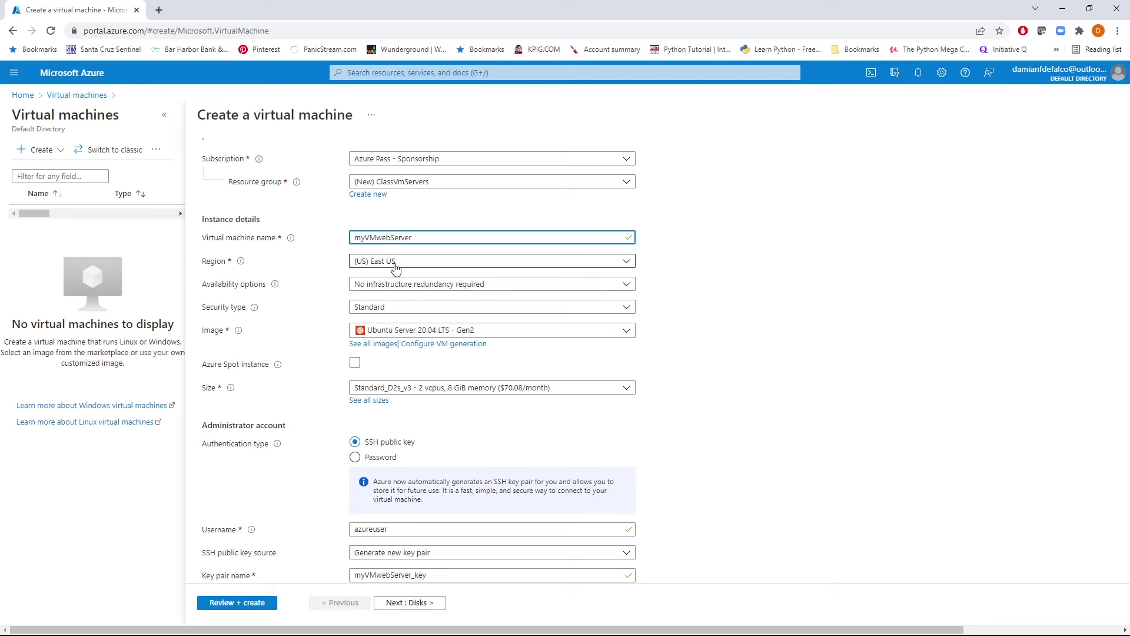
Review the available regions and the availability options for the virtual machine, keeping the current selections.
{"action": "left_click", "coordinate": [452, 268]}
{"action": "left_click", "coordinate": [452, 267]}
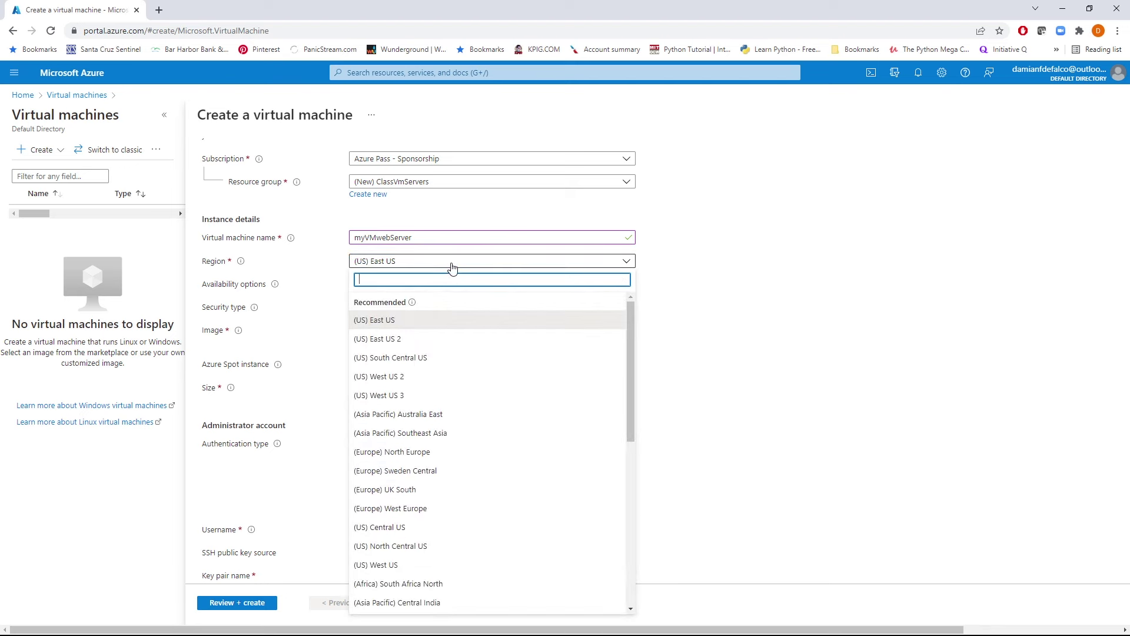
{"action": "left_click", "coordinate": [452, 268]}
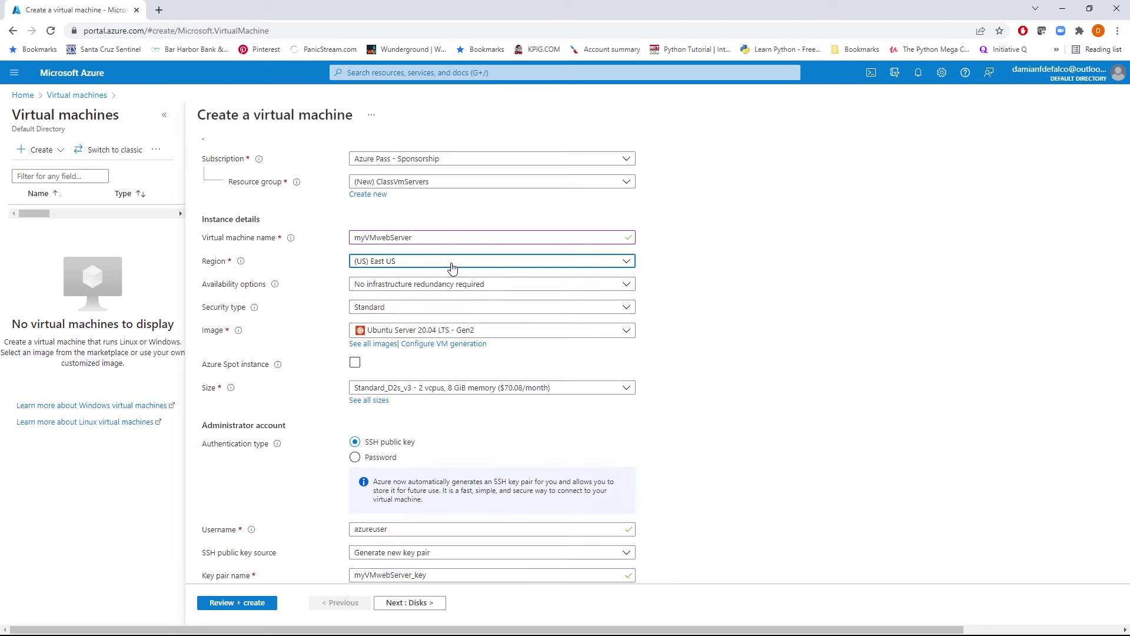
{"action": "mouse_move", "coordinate": [275, 285]}
{"action": "left_click", "coordinate": [503, 289]}
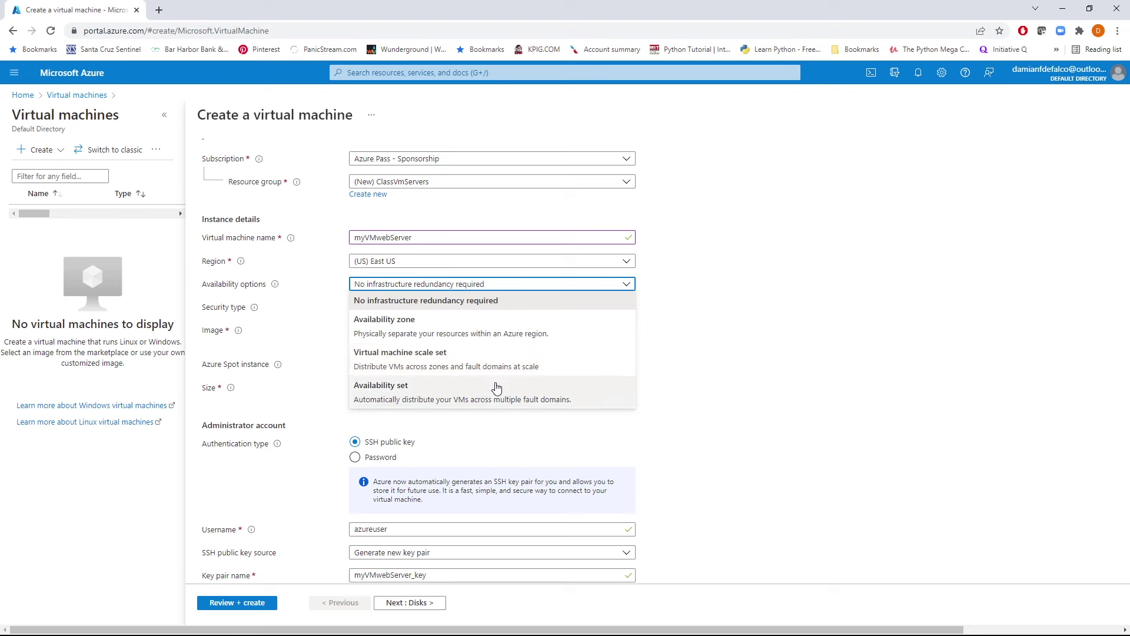
{"action": "left_click", "coordinate": [778, 347]}
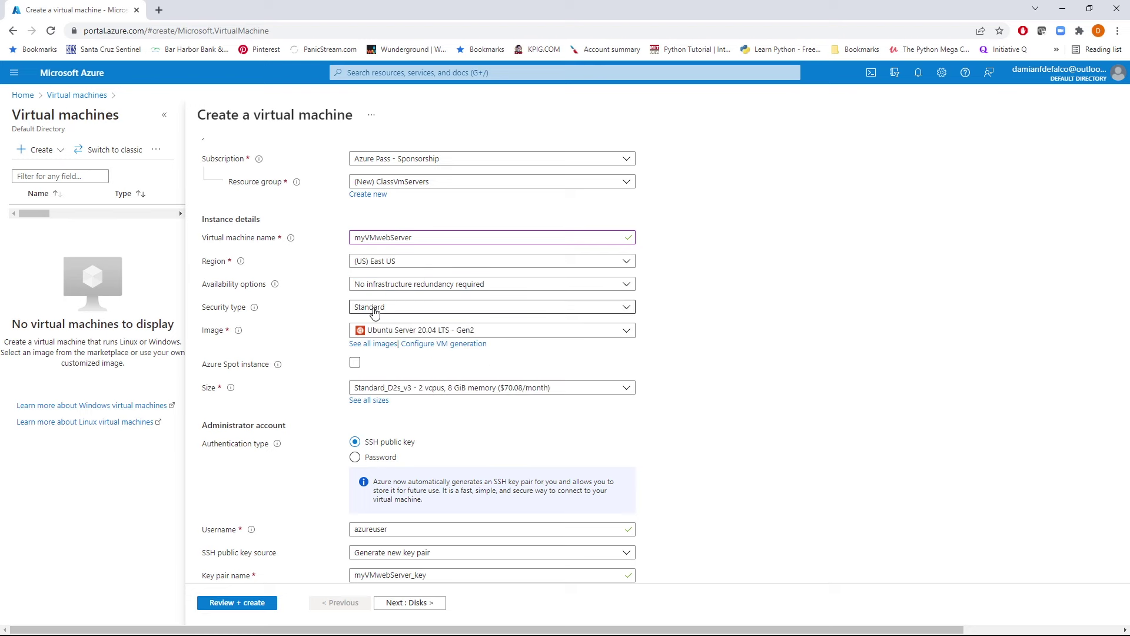
Choose the Windows Server 2019 Datacenter - Gen2 image and review the available virtual machine sizes, keeping Standard_D2s_v3.
{"action": "left_click", "coordinate": [551, 333]}
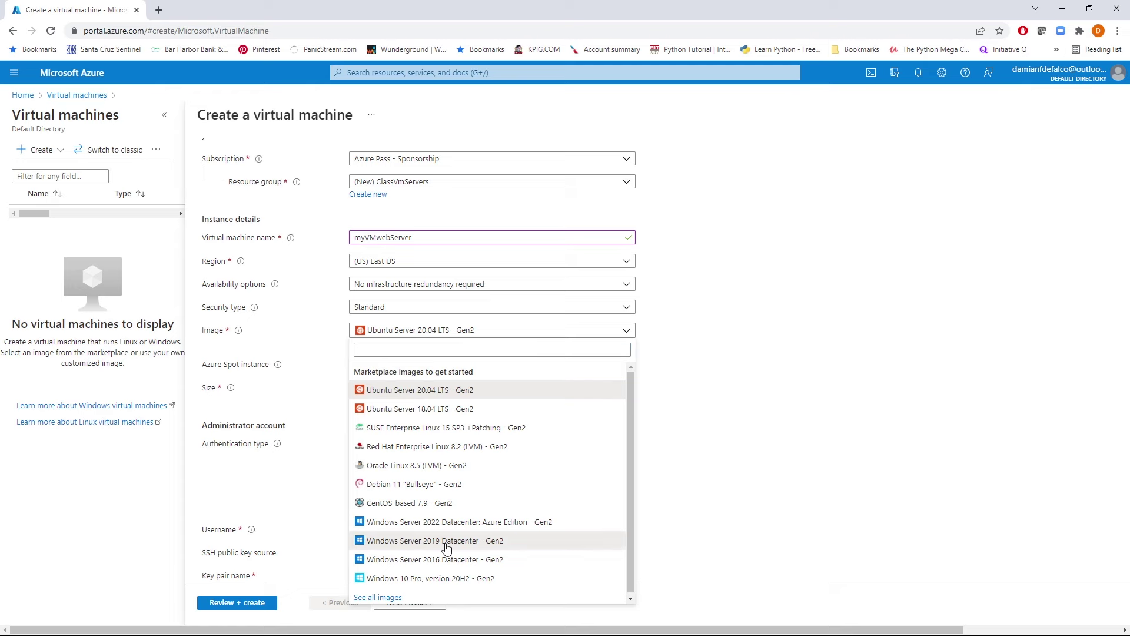
{"action": "key", "text": "Escape"}
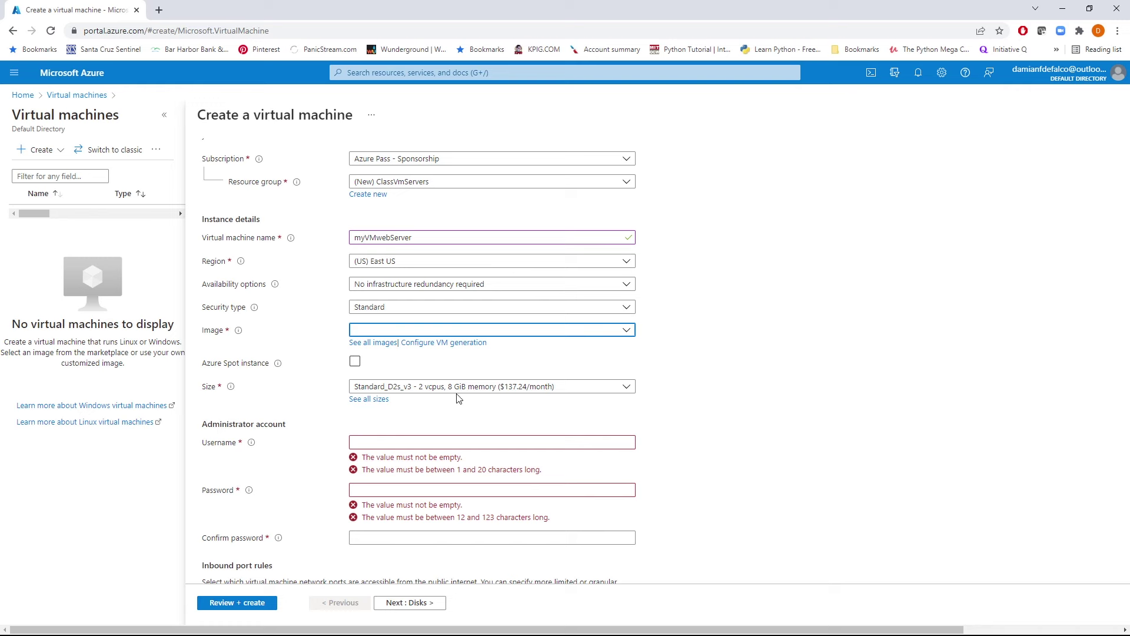
{"action": "left_click", "coordinate": [604, 391]}
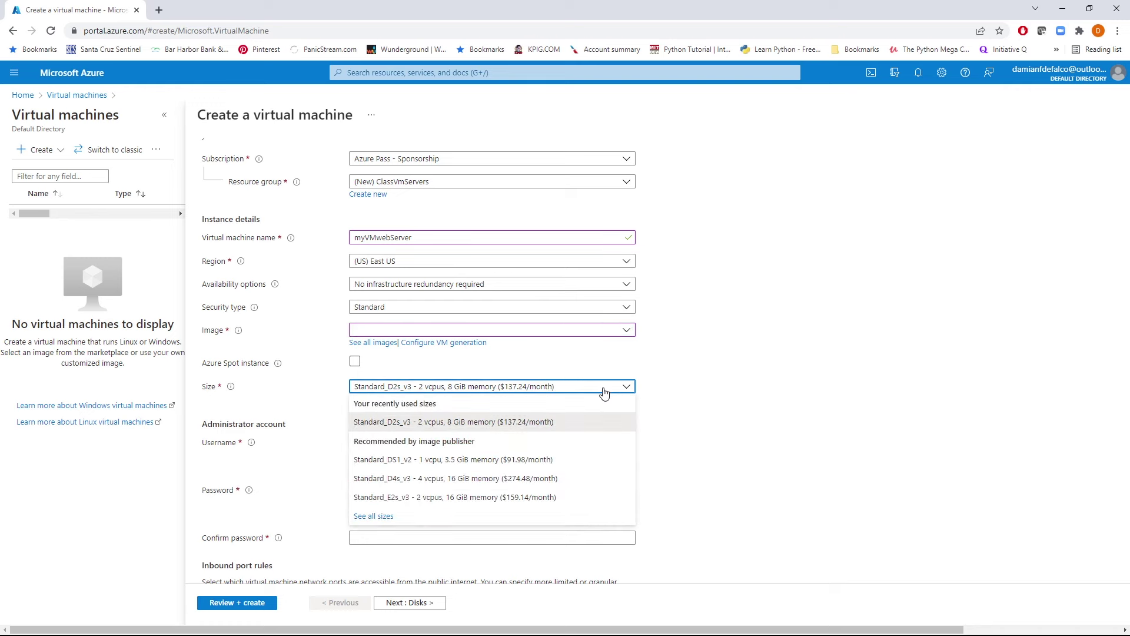
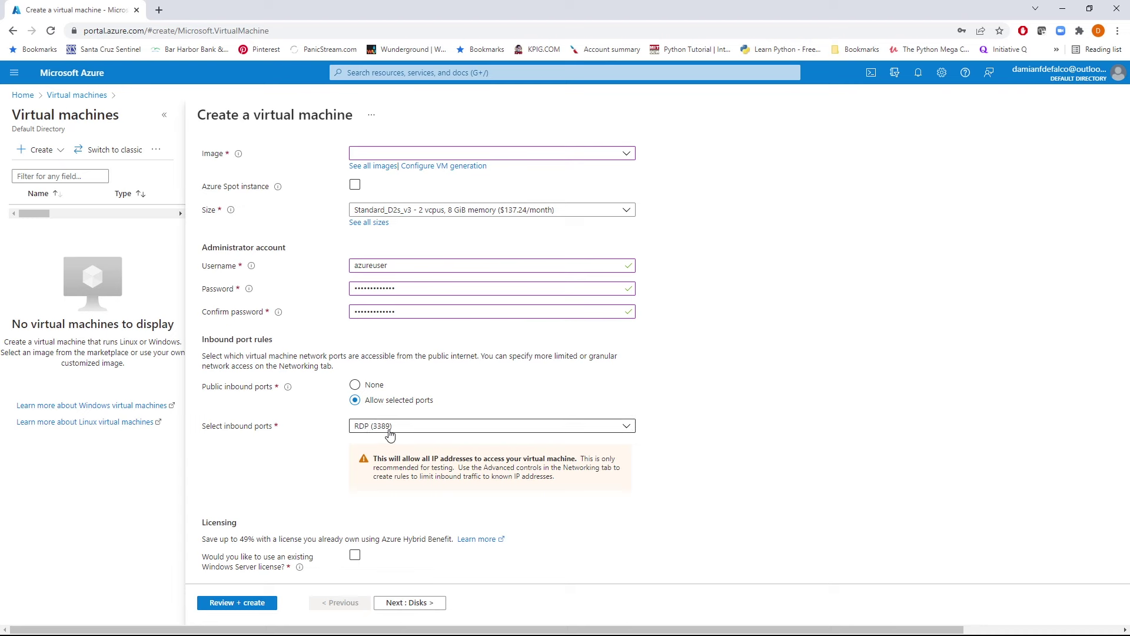
Allow HTTP (80) as a public inbound port in addition to RDP (3389).
{"action": "left_click", "coordinate": [627, 430]}
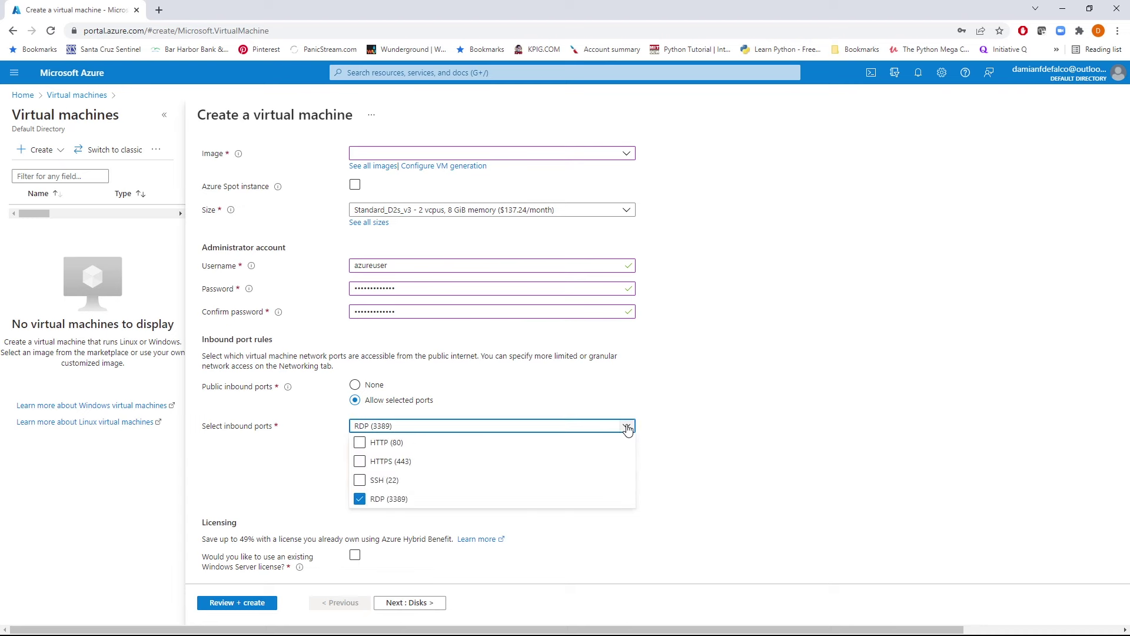
{"action": "left_click", "coordinate": [360, 445]}
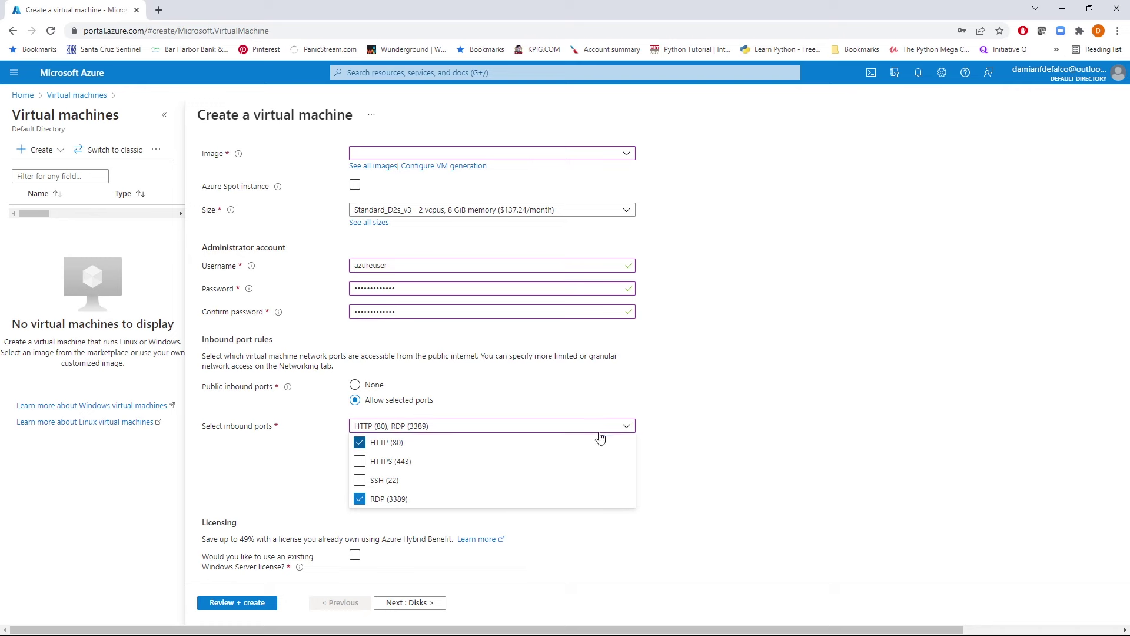
{"action": "left_click", "coordinate": [806, 495]}
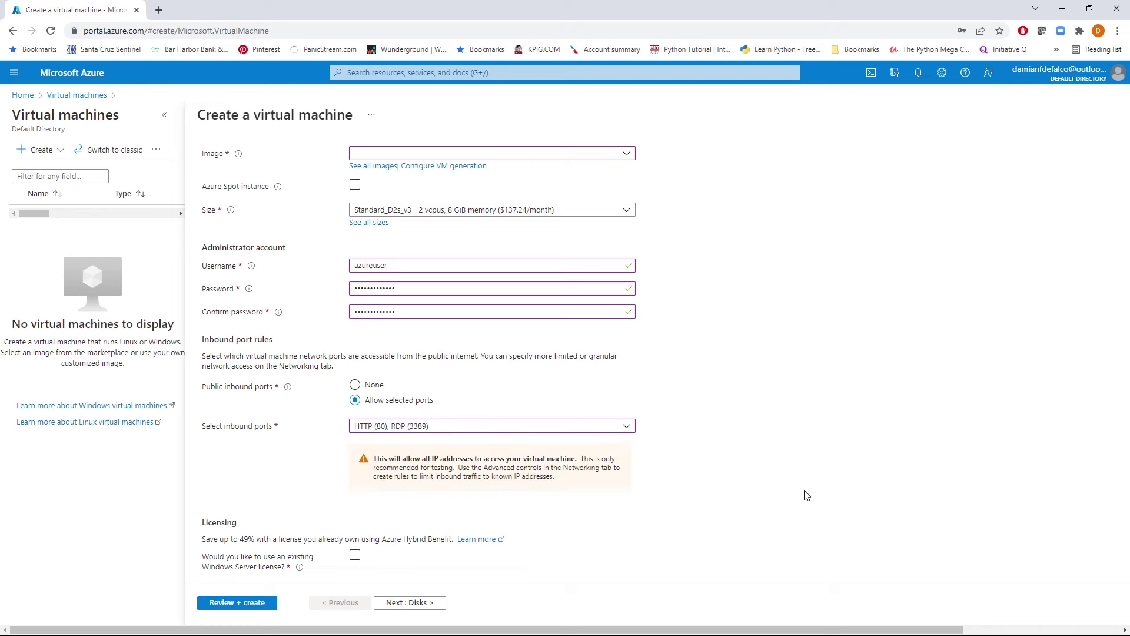
Review the virtual machine's networking settings and dismiss the browser's offer to save the password.
{"action": "scroll", "coordinate": [724, 469], "scroll_direction": "up", "scroll_amount": 5}
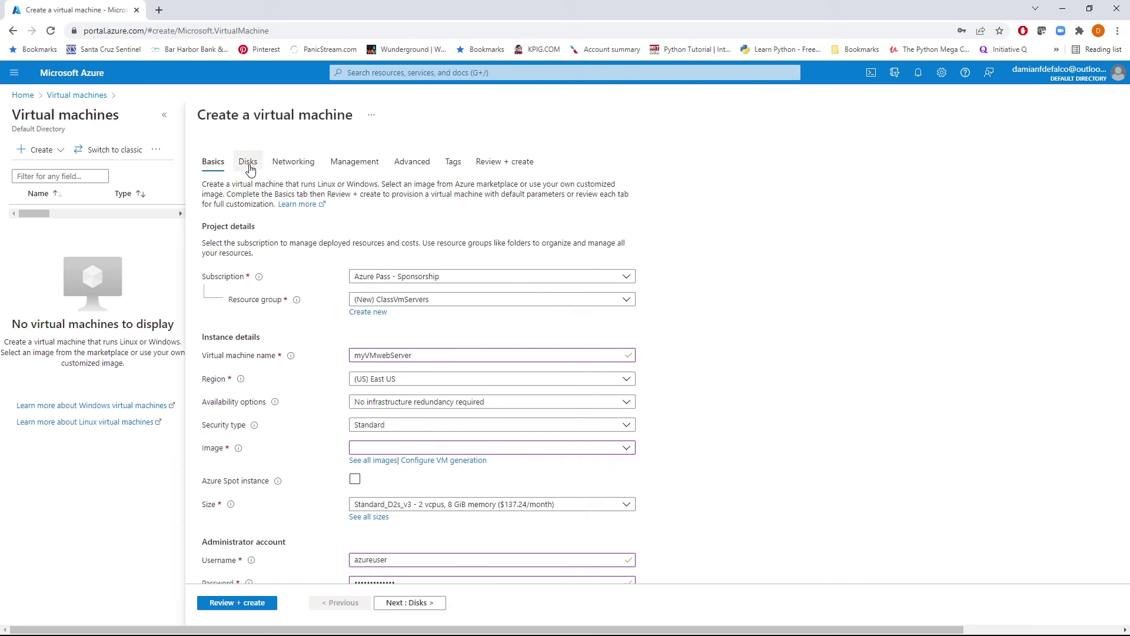
{"action": "left_click", "coordinate": [299, 167]}
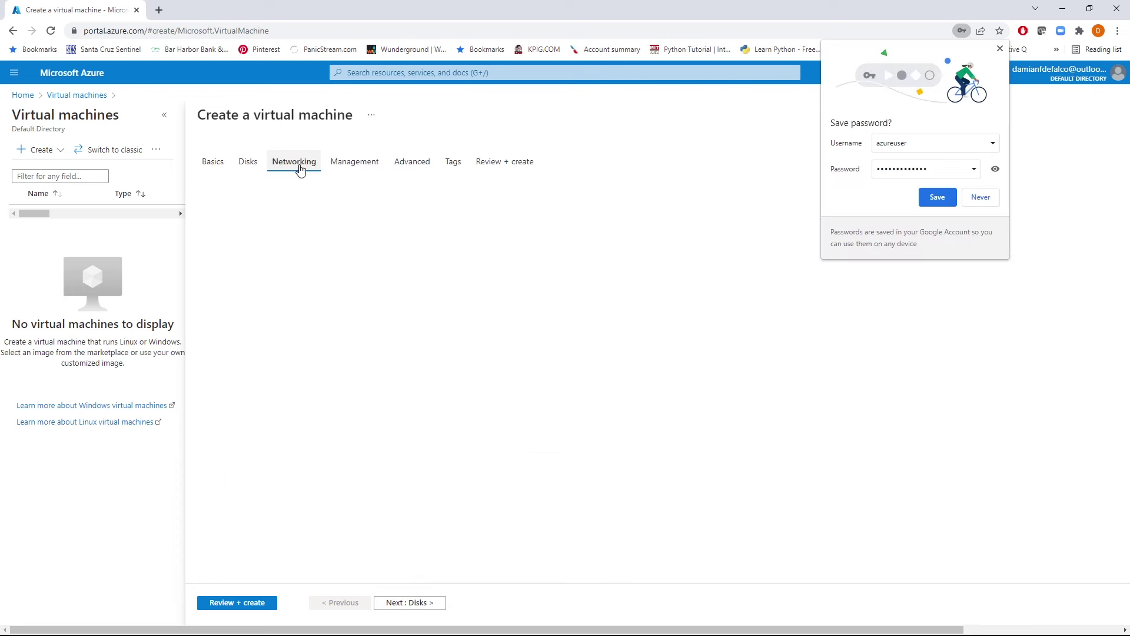
{"action": "left_click", "coordinate": [999, 48]}
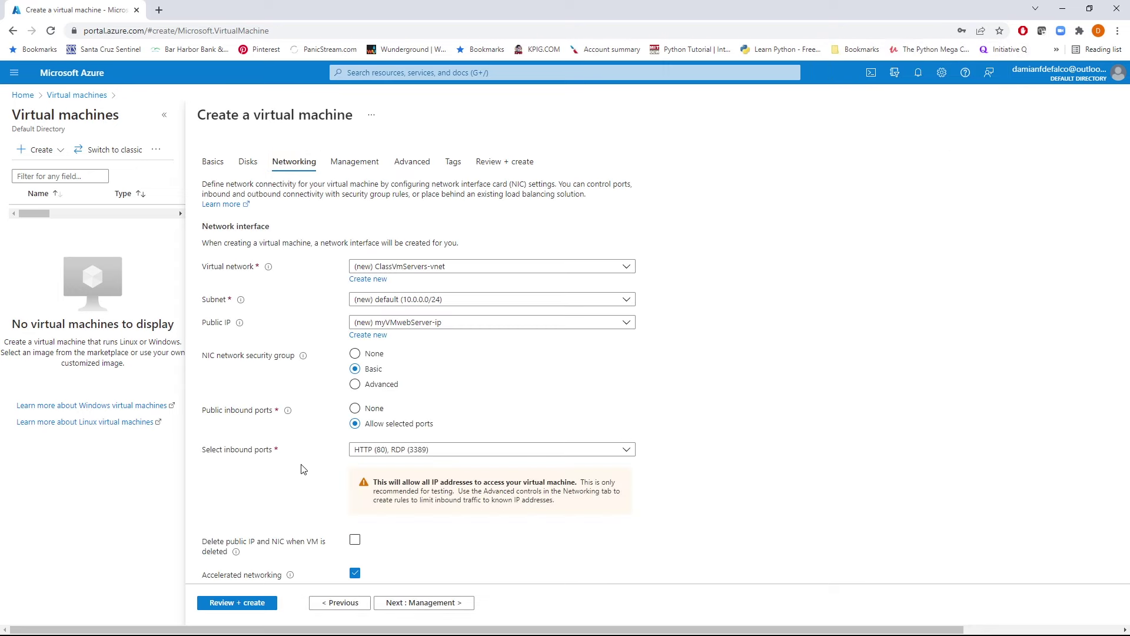
Disable boot diagnostics in the virtual machine's management settings and review the remaining management options.
{"action": "left_click", "coordinate": [370, 167]}
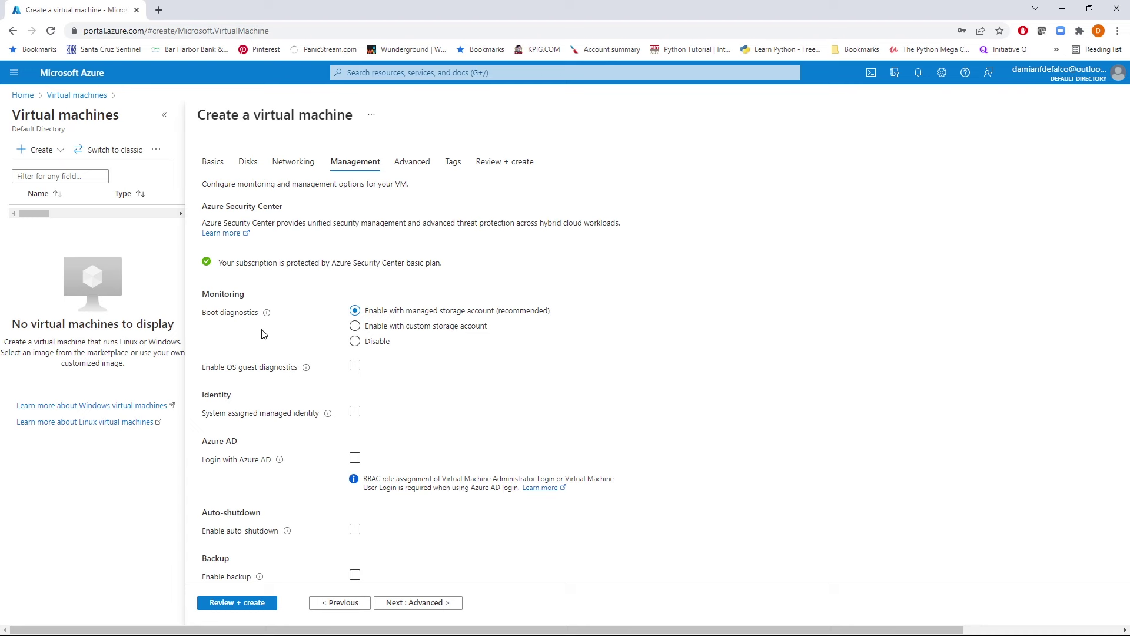
{"action": "left_click", "coordinate": [359, 345]}
{"action": "scroll", "coordinate": [616, 348], "scroll_direction": "down", "scroll_amount": 3}
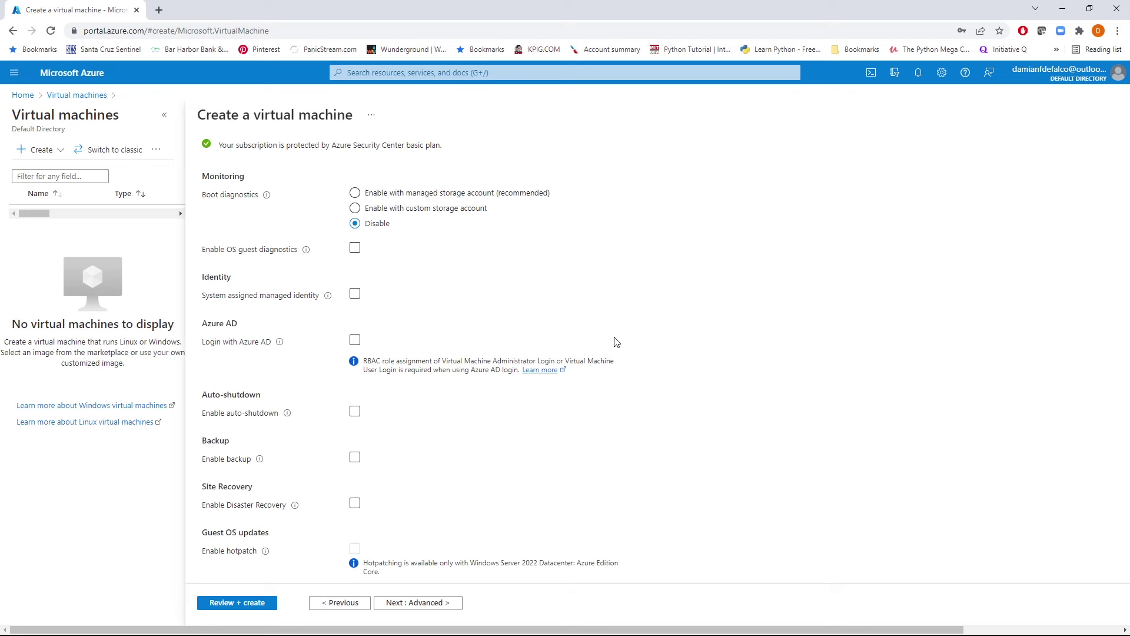
{"action": "scroll", "coordinate": [616, 346], "scroll_direction": "up", "scroll_amount": 3}
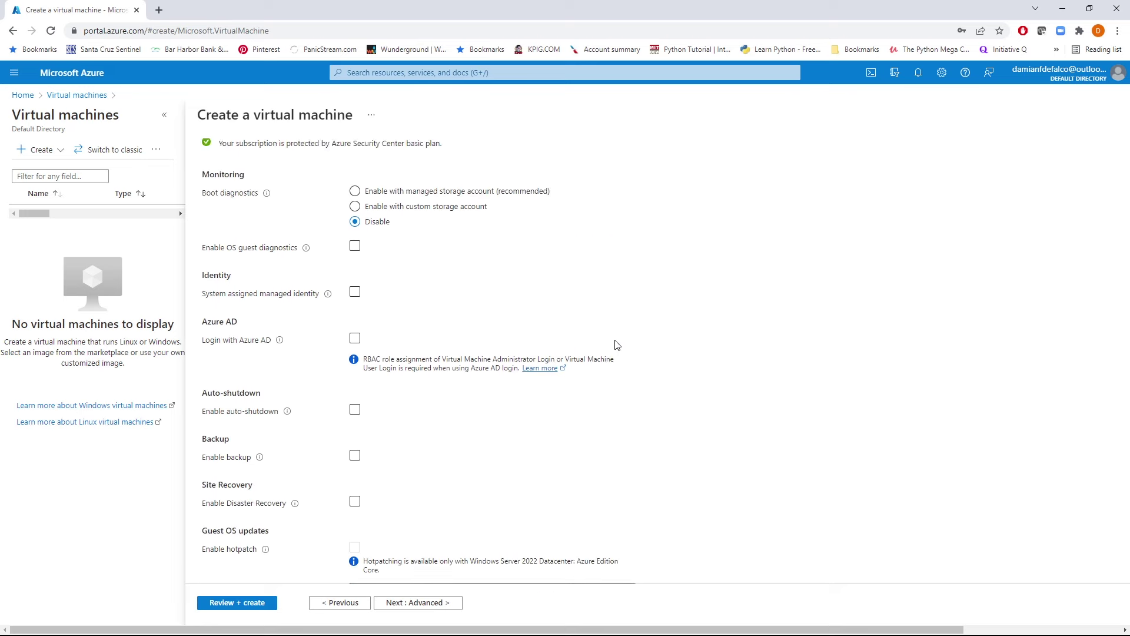
Validate the virtual machine configuration and review its summary, from pricing and basics through disks, networking, management and advanced settings.
{"action": "left_click", "coordinate": [240, 604]}
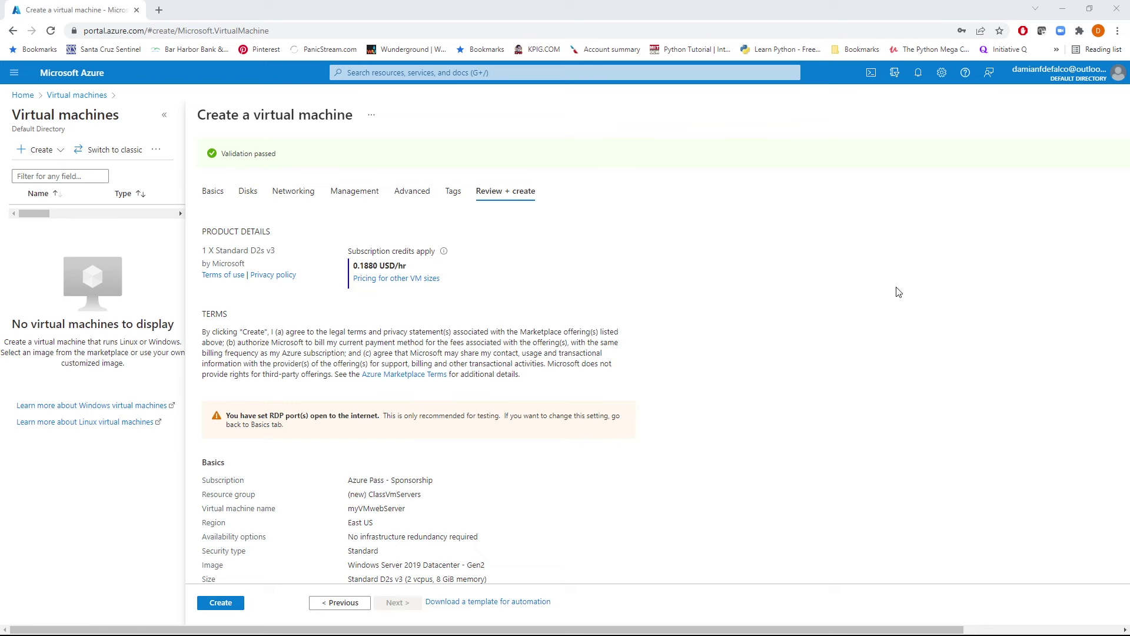
{"action": "scroll", "coordinate": [871, 302], "scroll_direction": "down", "scroll_amount": 1}
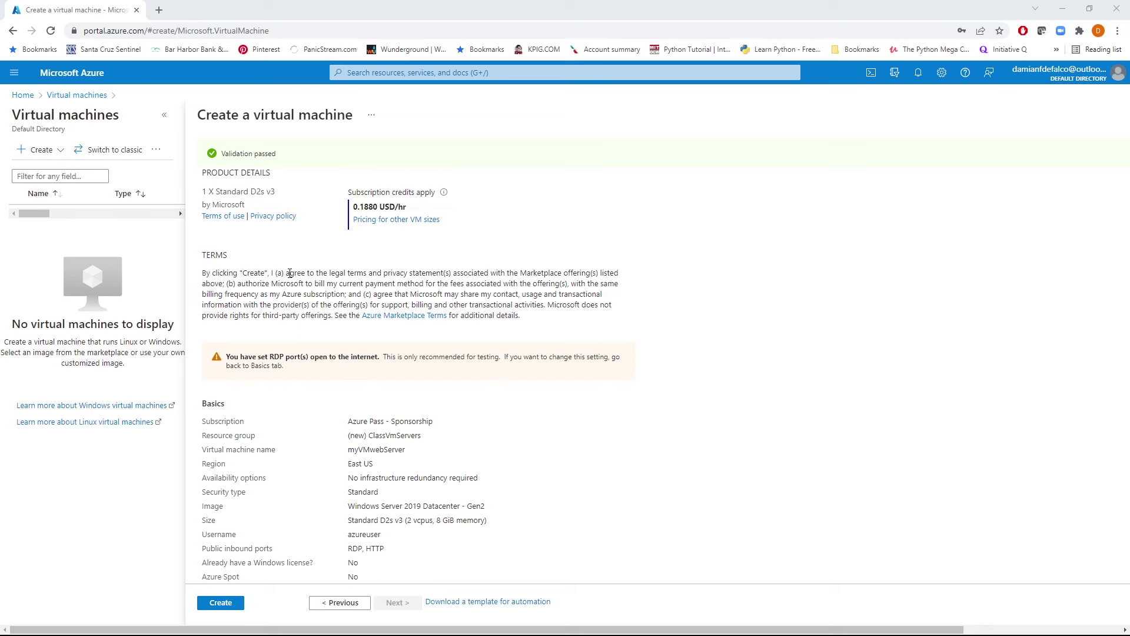
{"action": "scroll", "coordinate": [636, 327], "scroll_direction": "down", "scroll_amount": 3}
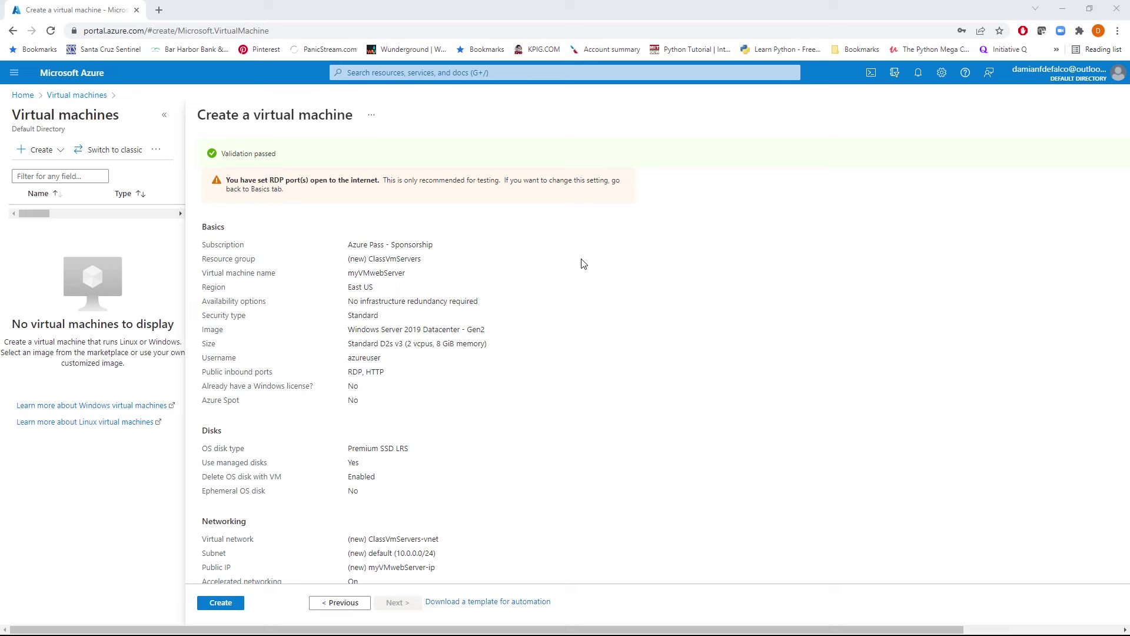
{"action": "scroll", "coordinate": [665, 310], "scroll_direction": "down", "scroll_amount": 1}
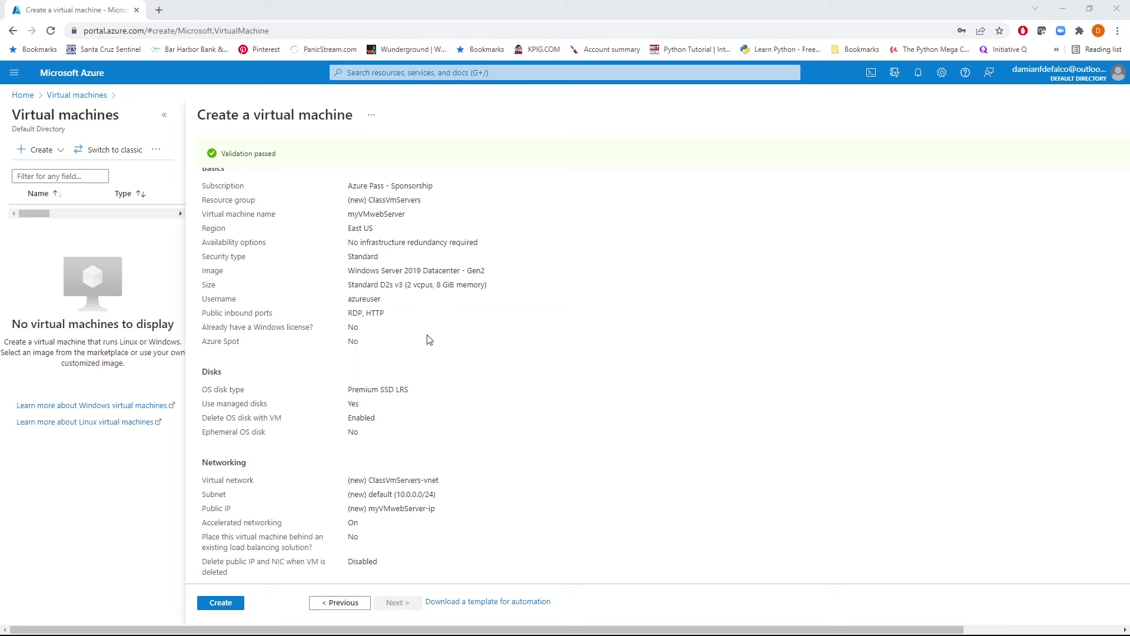
{"action": "scroll", "coordinate": [429, 340], "scroll_direction": "down", "scroll_amount": 1}
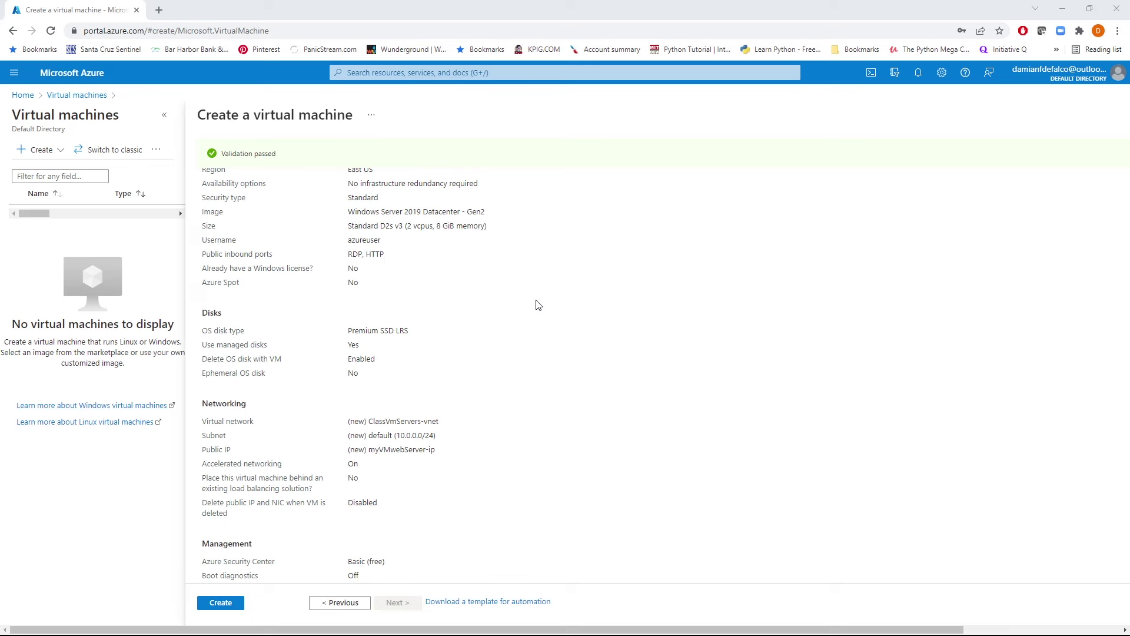
{"action": "scroll", "coordinate": [580, 312], "scroll_direction": "down", "scroll_amount": 4}
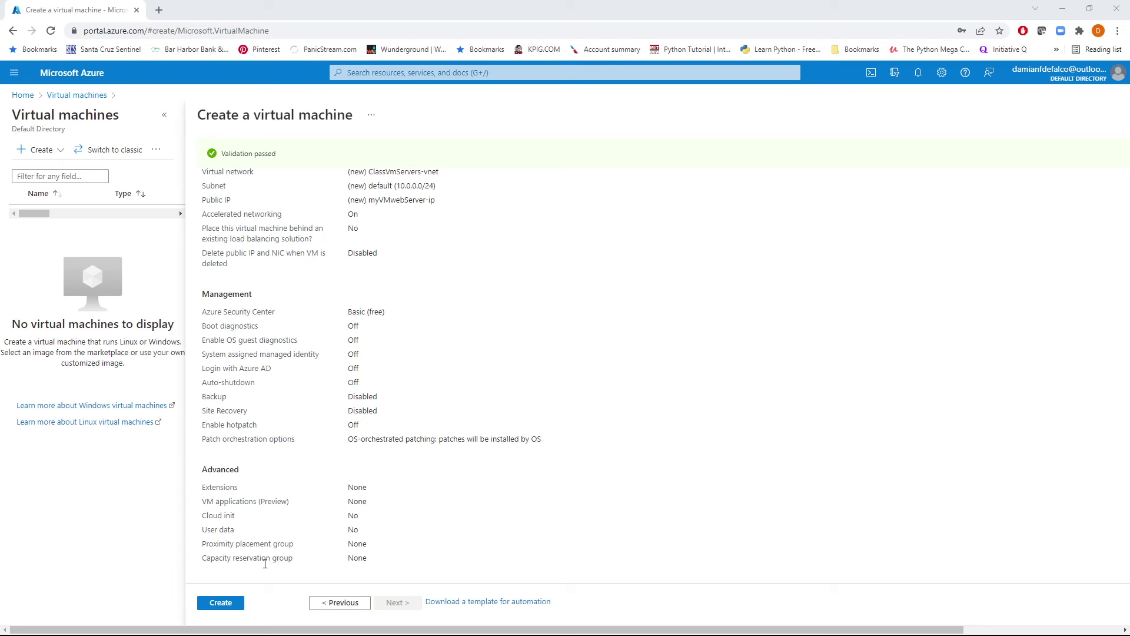
Create the virtual machine and open the details of its running deployment from the notifications.
{"action": "left_click", "coordinate": [224, 606]}
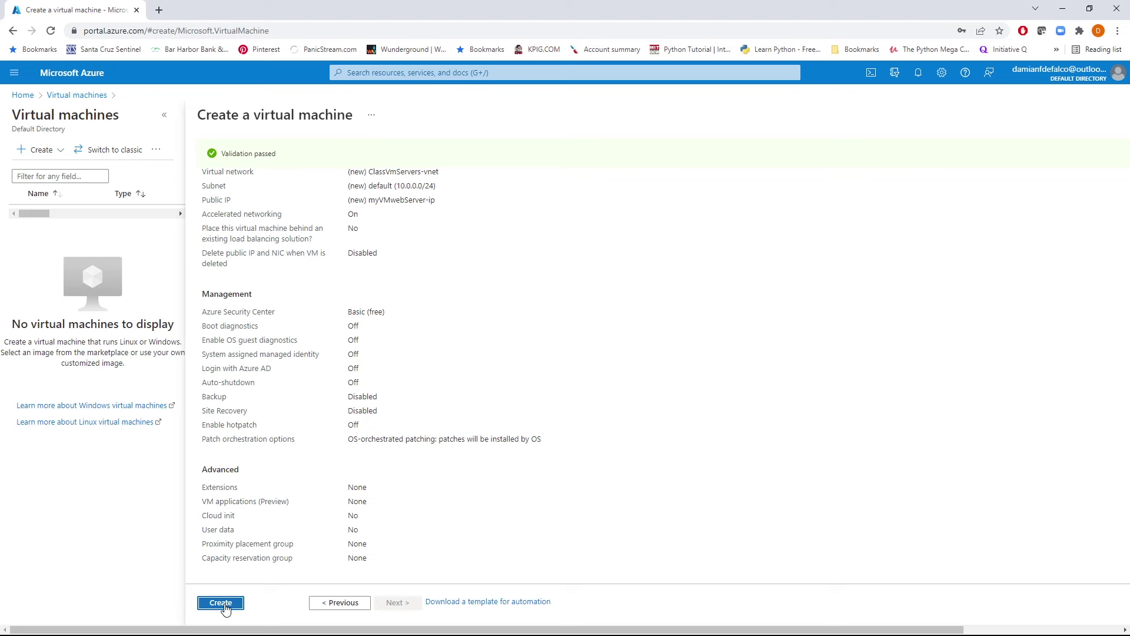
{"action": "left_click", "coordinate": [221, 603]}
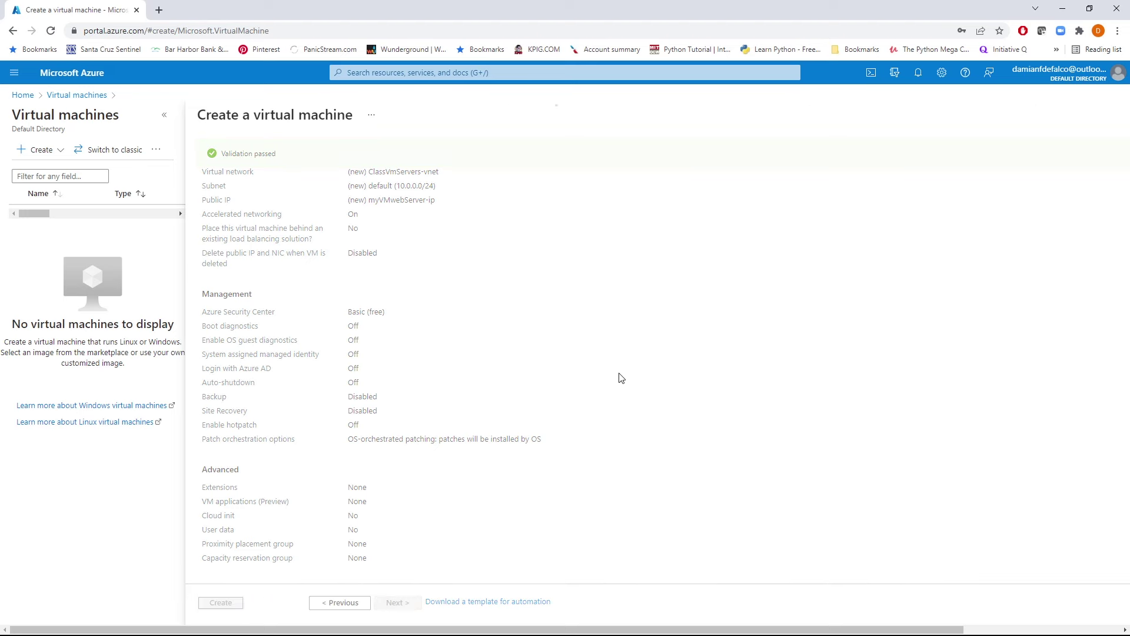
{"action": "left_click", "coordinate": [918, 73]}
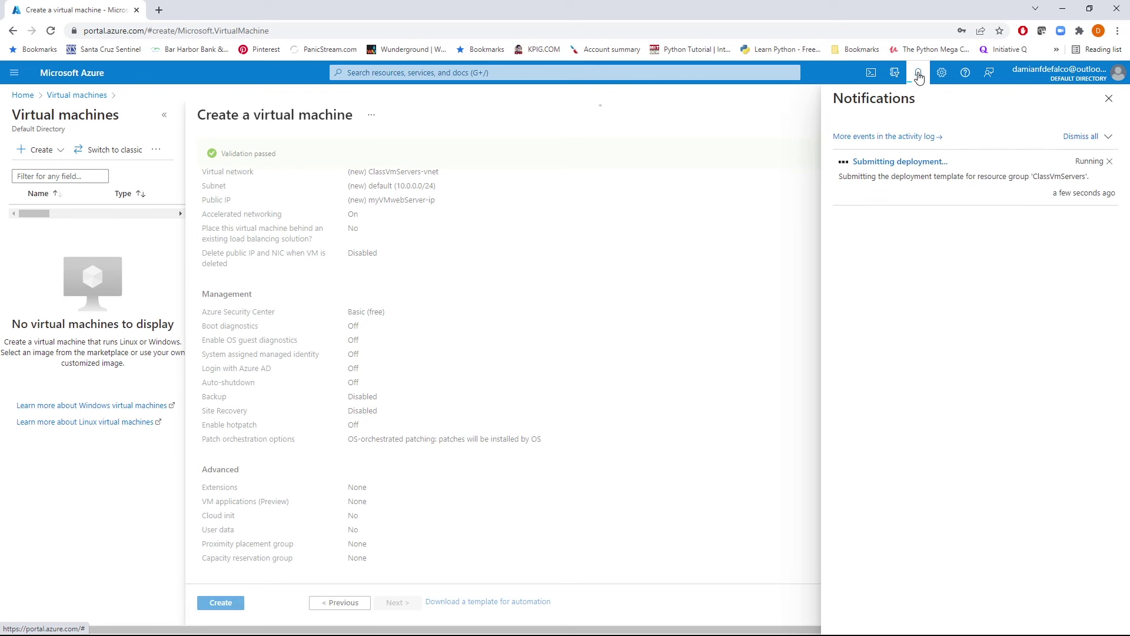
{"action": "left_click", "coordinate": [933, 183]}
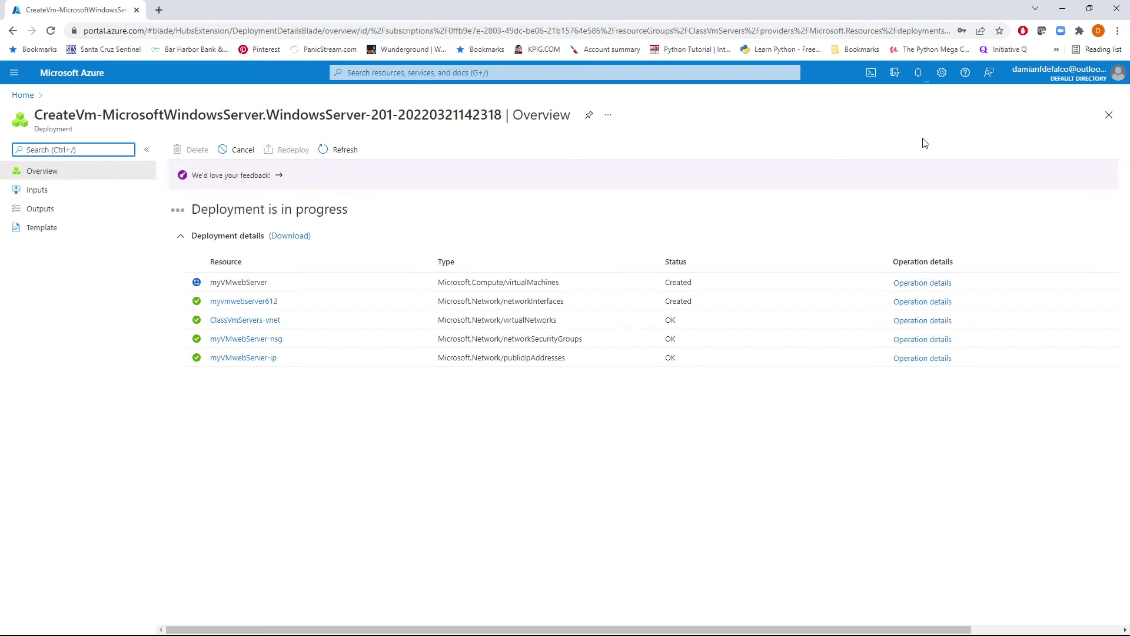
Open the deployed myVMwebServer resource and download its RDP file for the public IP address on port 3389.
{"action": "left_click", "coordinate": [918, 72]}
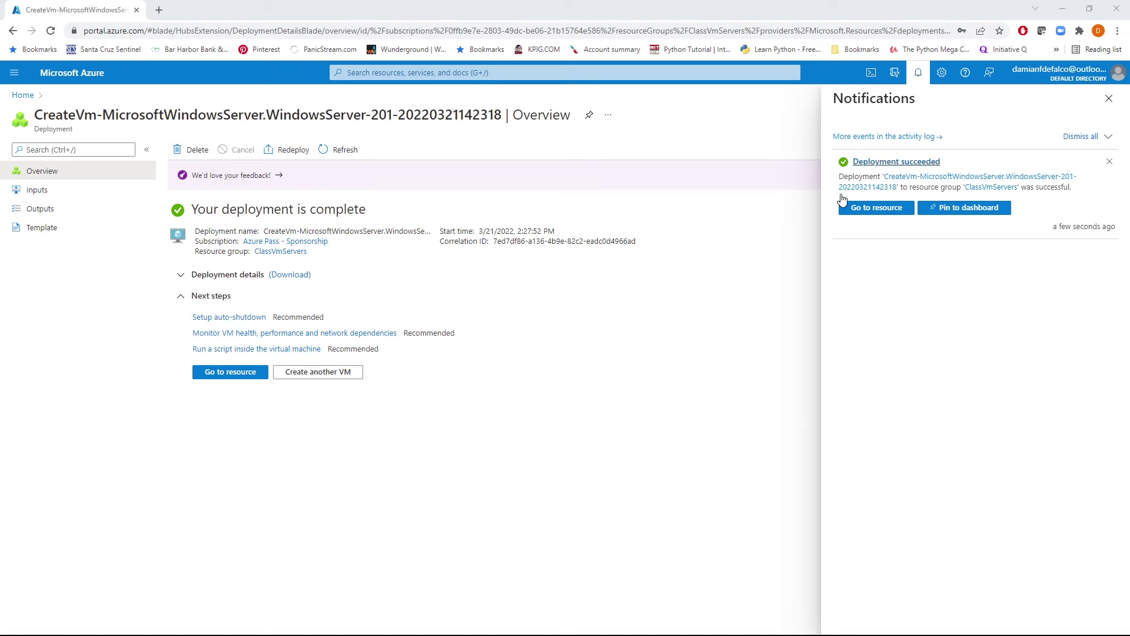
{"action": "left_click", "coordinate": [869, 209]}
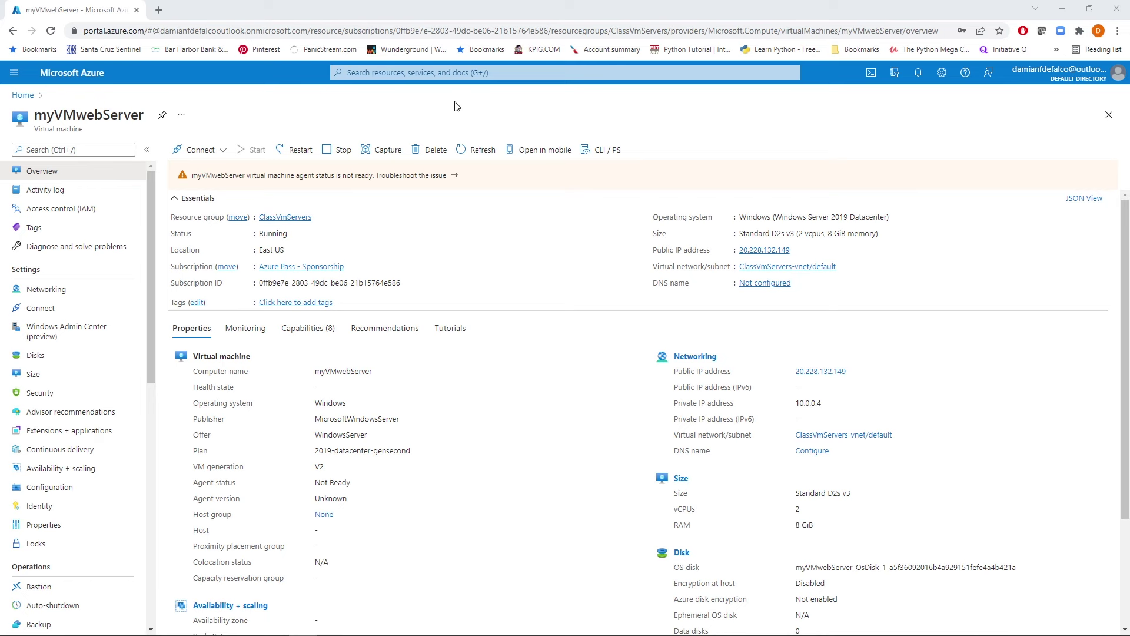
{"action": "left_click", "coordinate": [222, 152]}
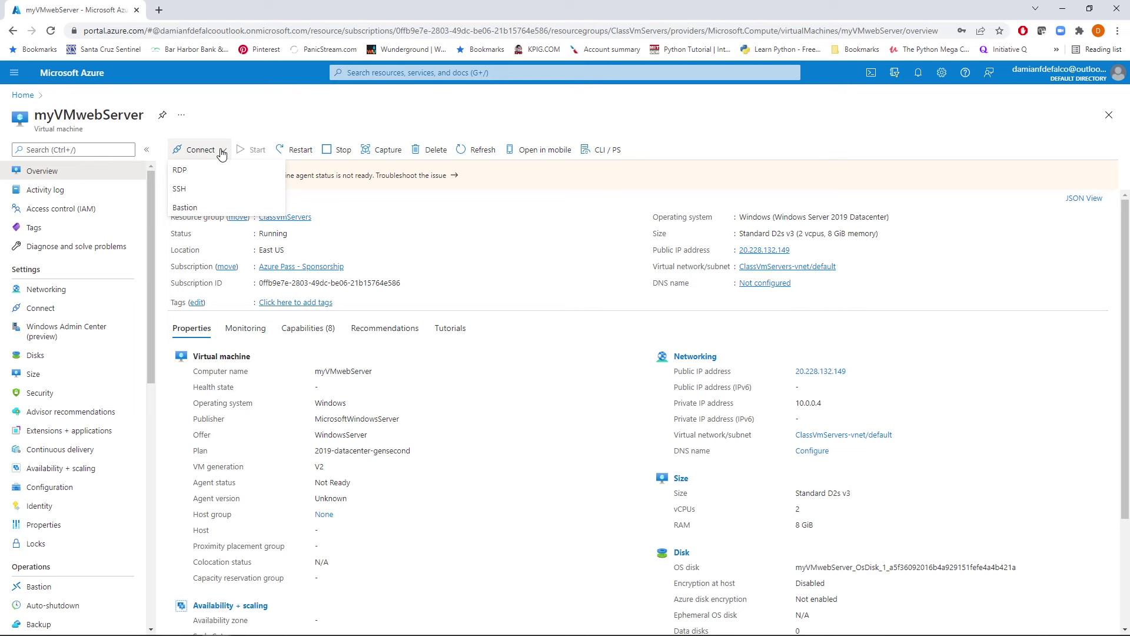
{"action": "left_click", "coordinate": [192, 171]}
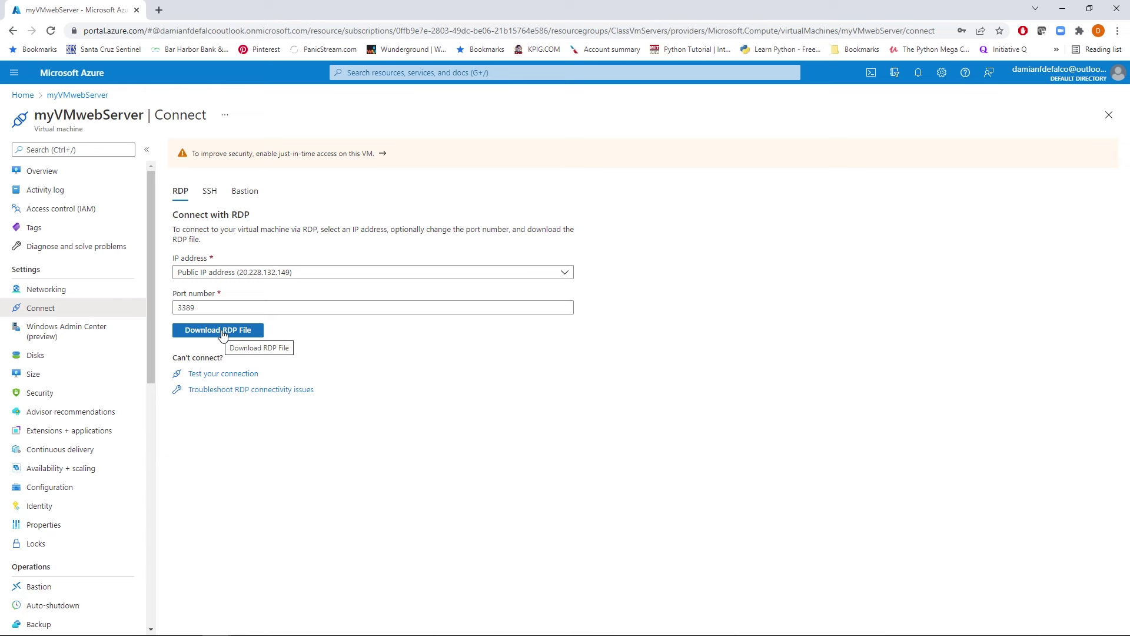
{"action": "left_click", "coordinate": [222, 331]}
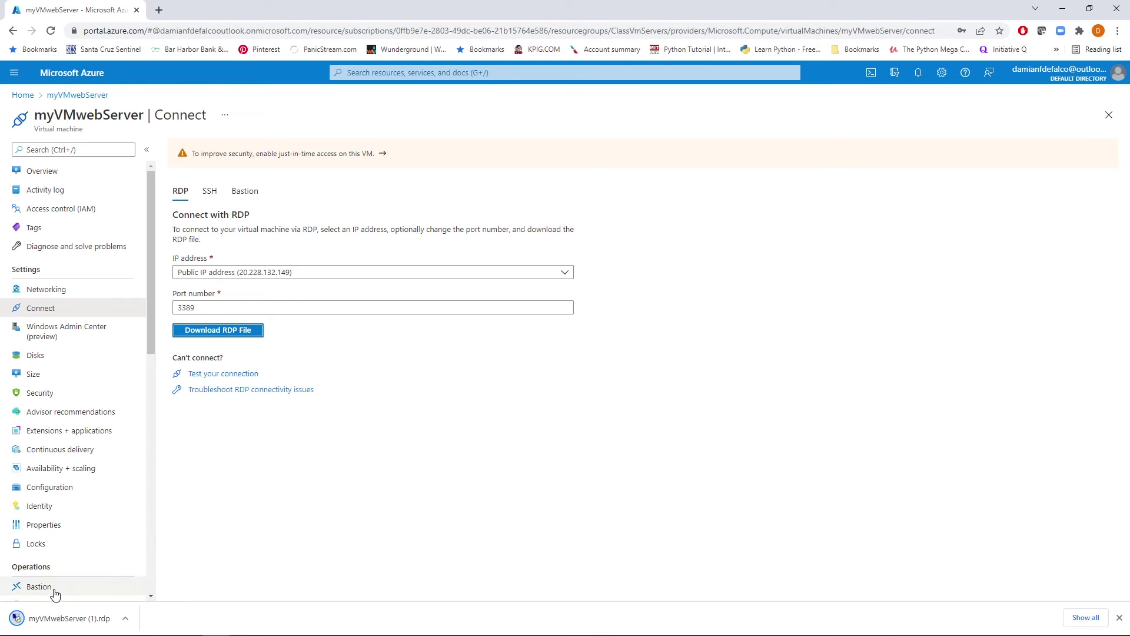
Connect to myVMwebServer with the downloaded RDP file, entering the azureuser account password and accepting the warnings, and dismiss the Windows Admin Center message.
{"action": "left_click", "coordinate": [56, 619]}
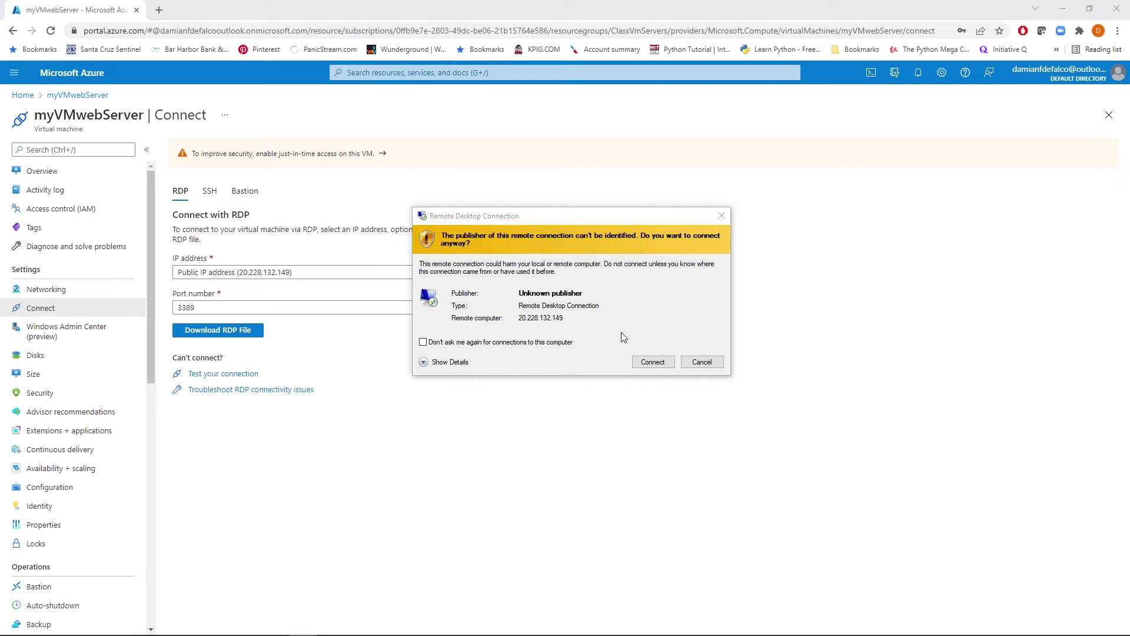
{"action": "left_click", "coordinate": [651, 361]}
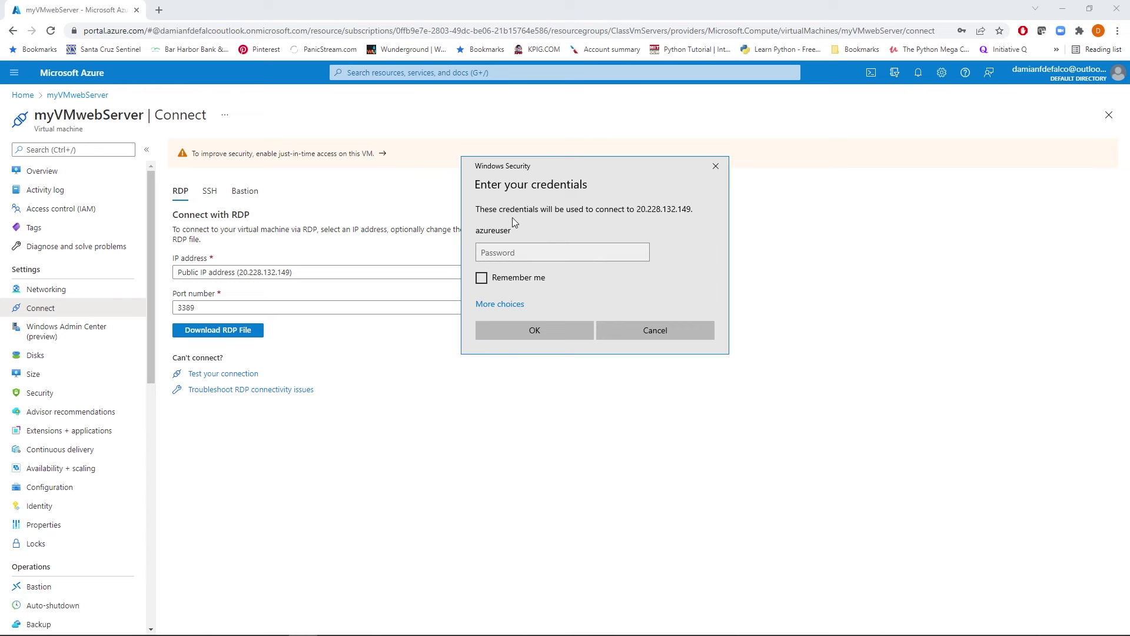
{"action": "left_click", "coordinate": [513, 253]}
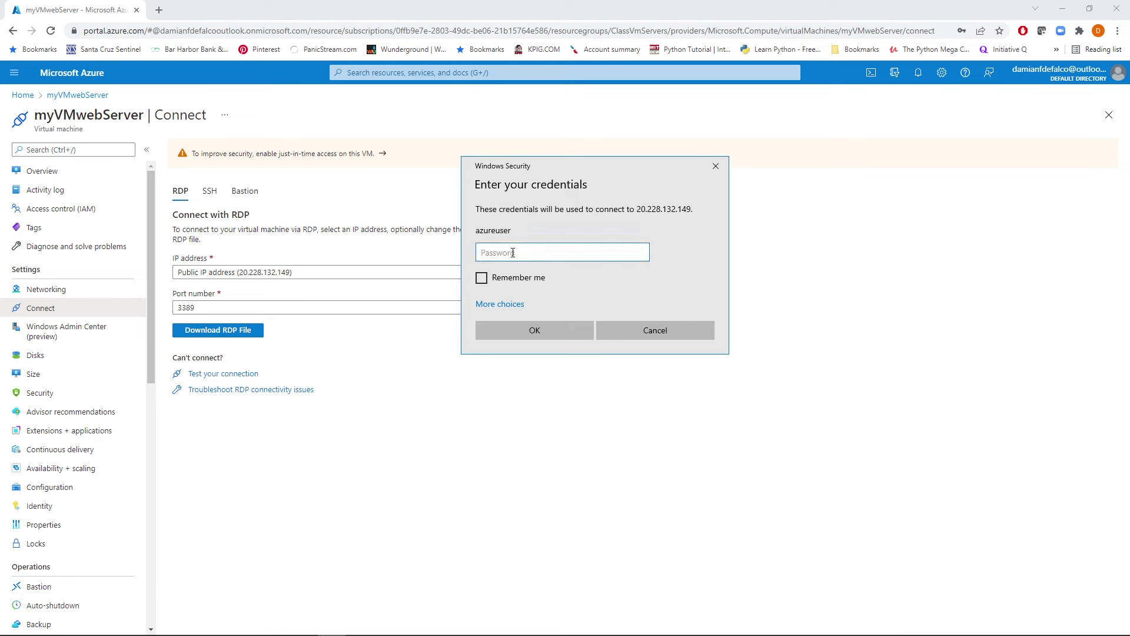
{"action": "type", "text": "••••••••••••••"}
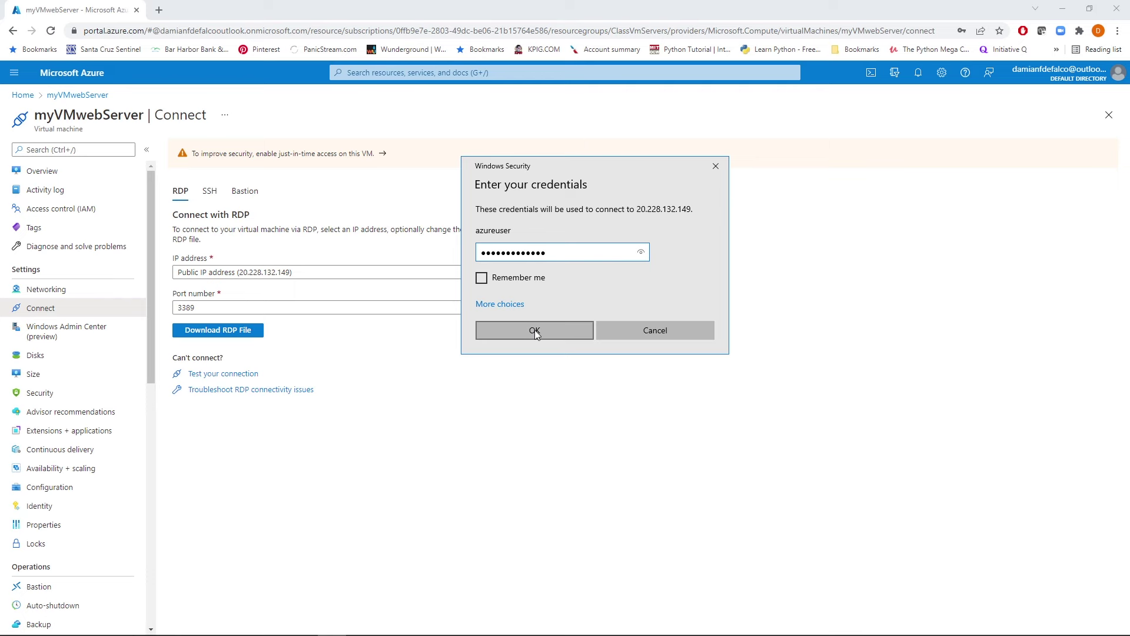
{"action": "left_click", "coordinate": [534, 330]}
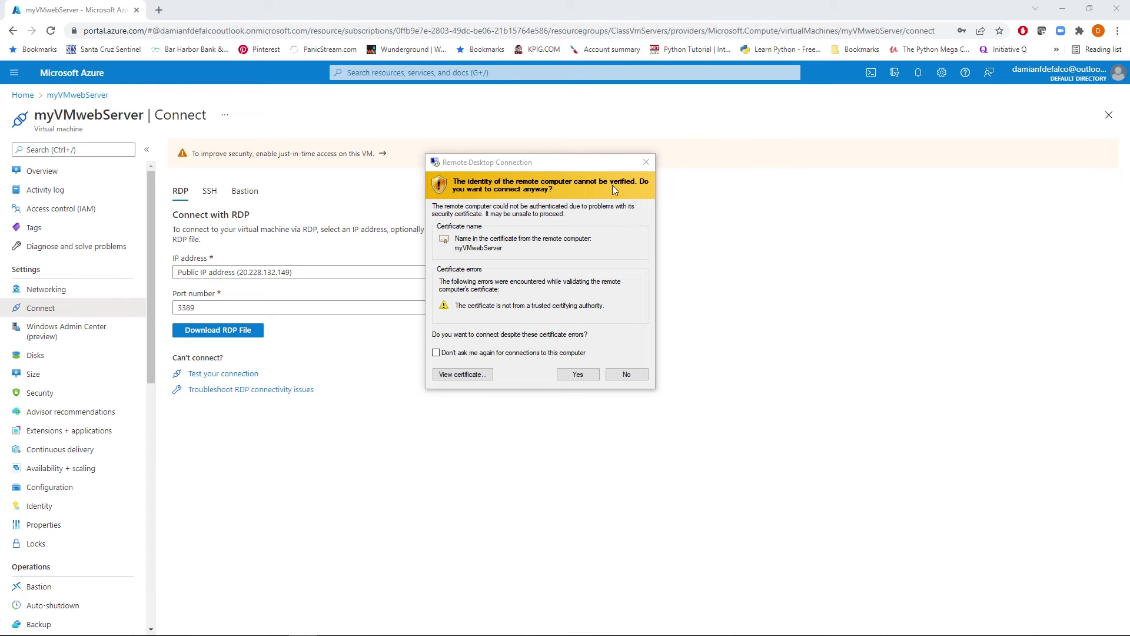
{"action": "left_click", "coordinate": [578, 375]}
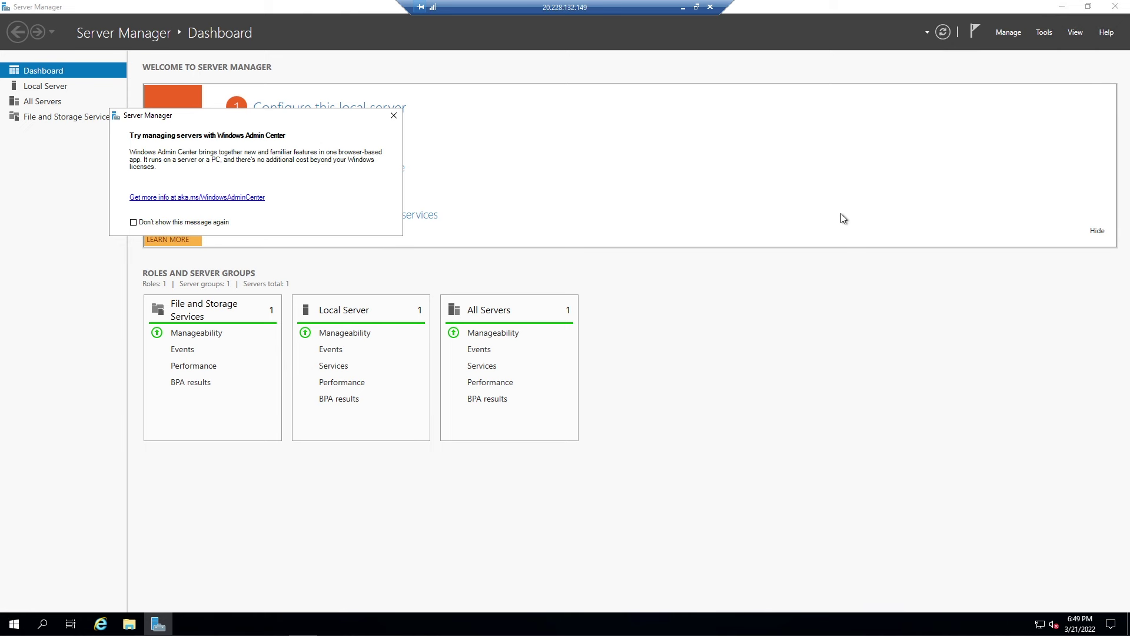
{"action": "left_click", "coordinate": [393, 117]}
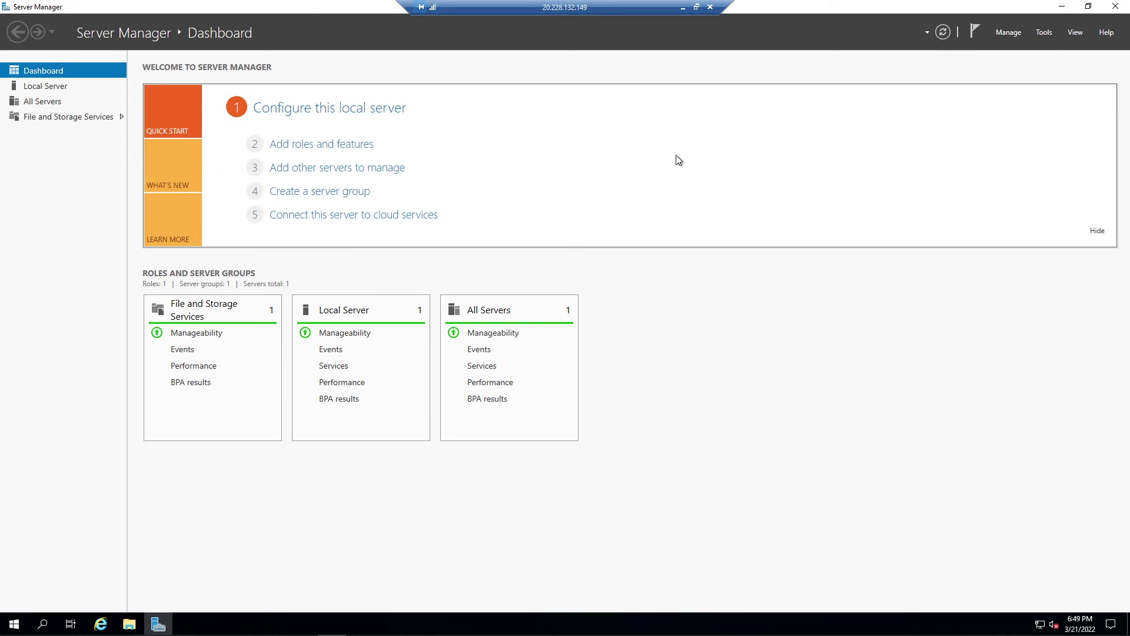
Close Server Manager on myVMwebServer and open Windows PowerShell as administrator.
{"action": "left_click", "coordinate": [1115, 6]}
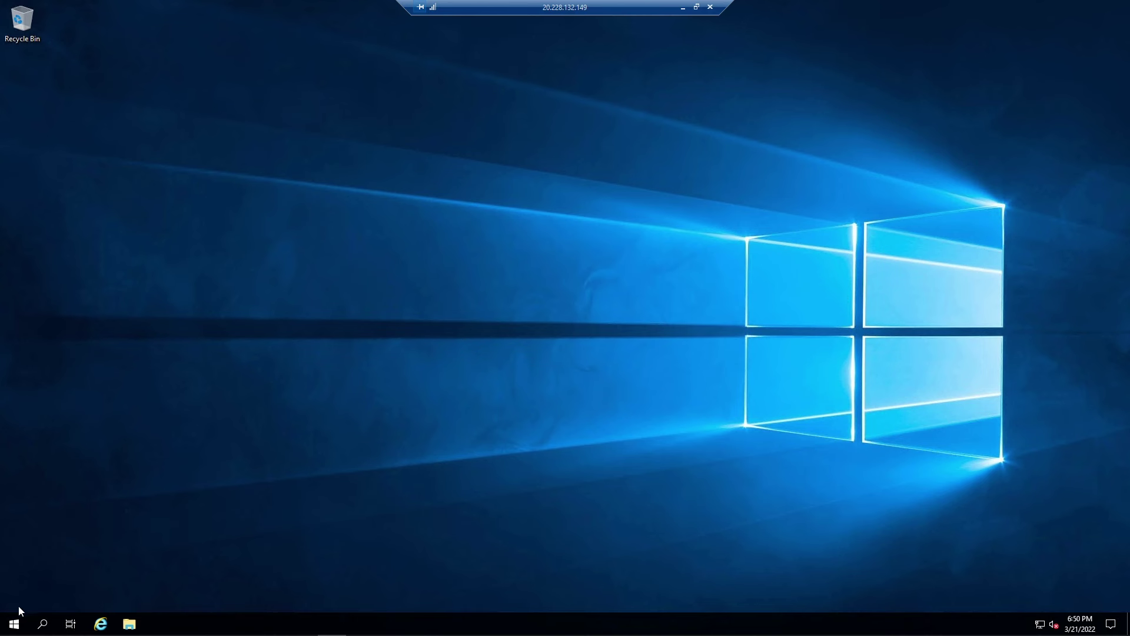
{"action": "left_click", "coordinate": [14, 626]}
{"action": "type", "text": "po"}
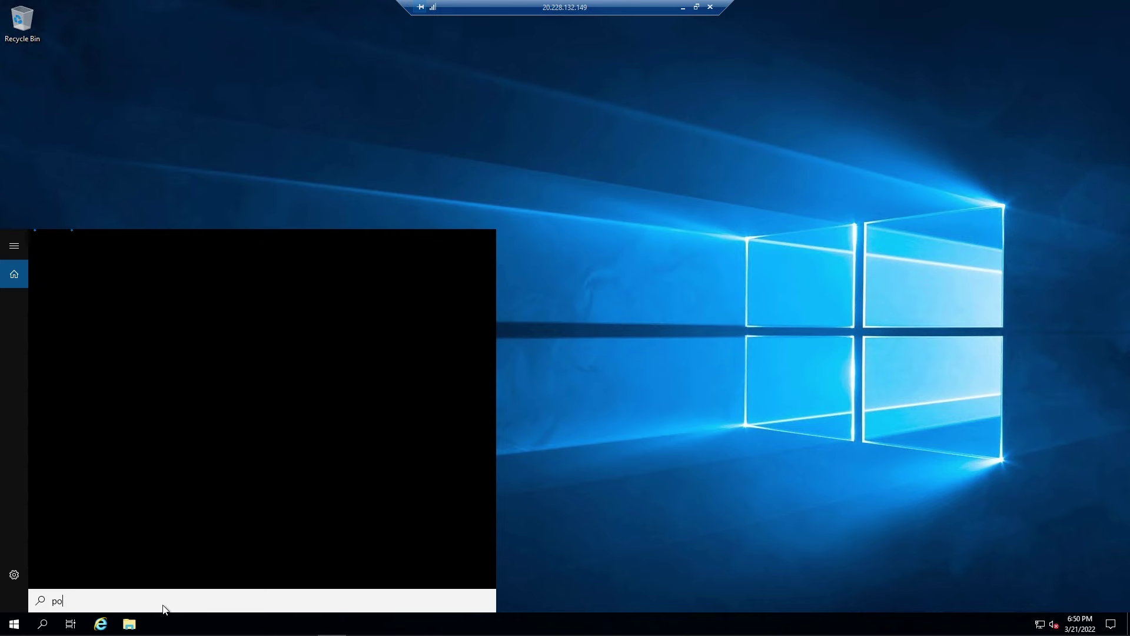
{"action": "type", "text": "wer"}
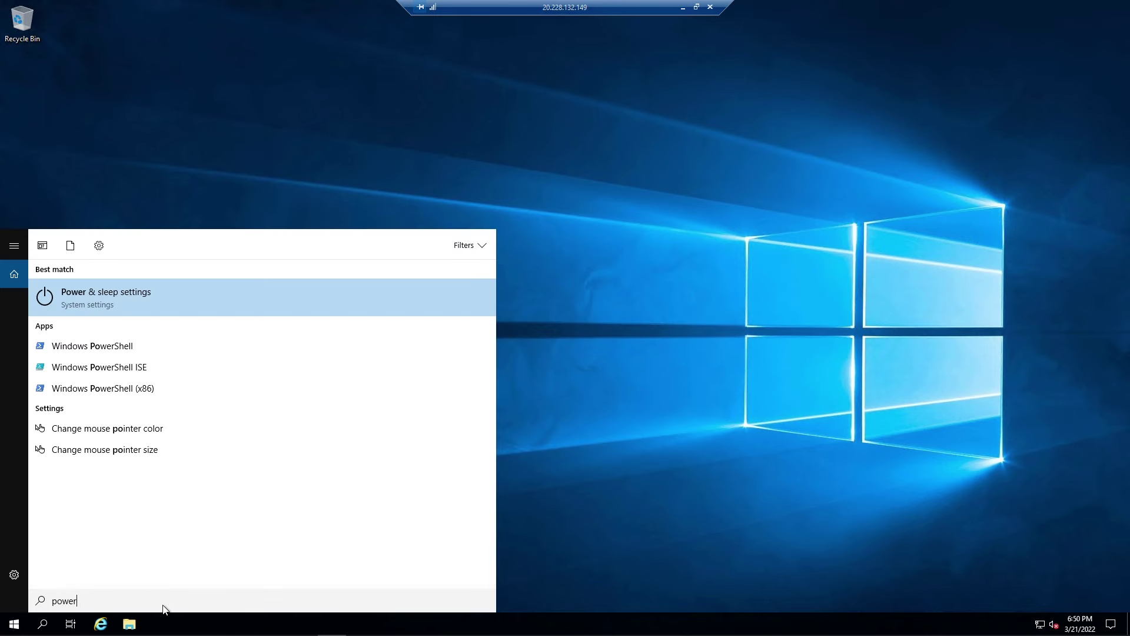
{"action": "right_click", "coordinate": [90, 348]}
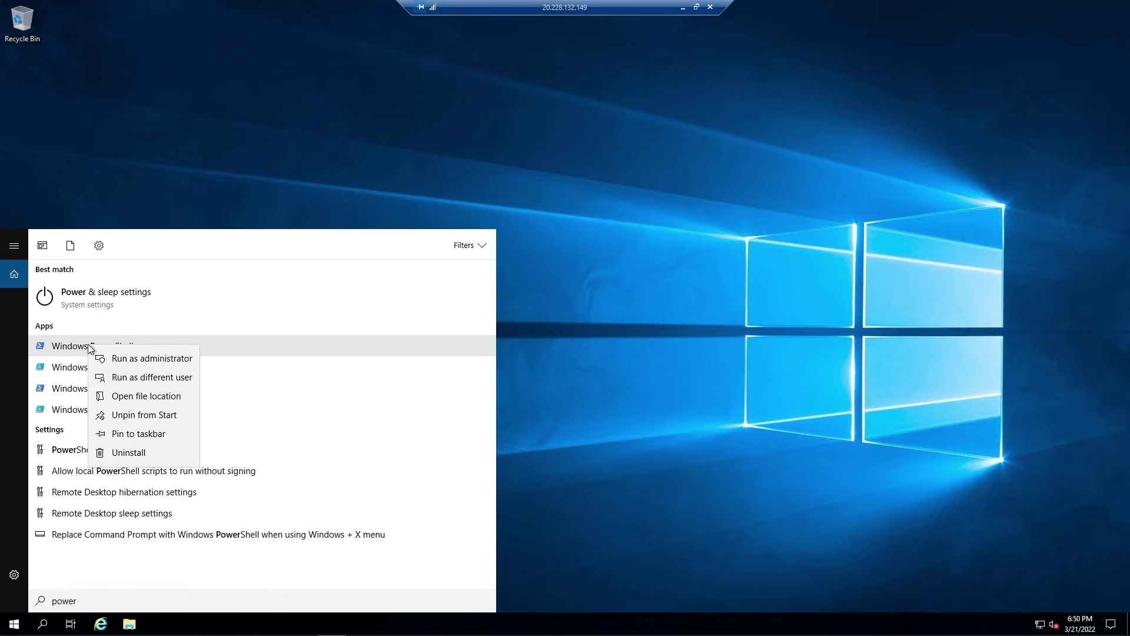
{"action": "left_click", "coordinate": [126, 358]}
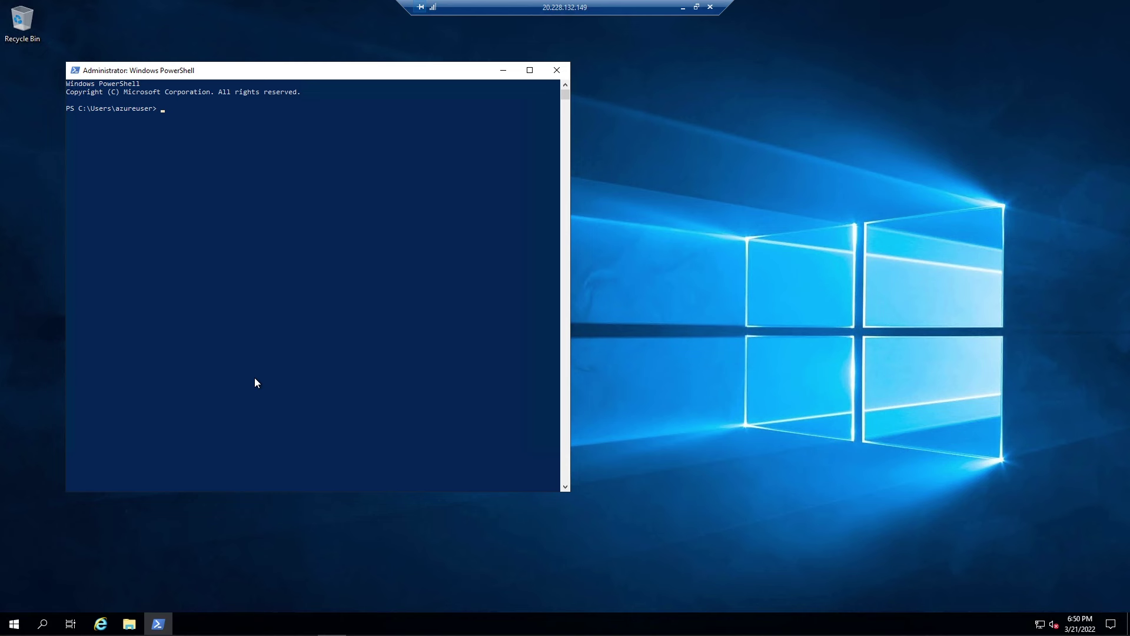
Install the web server role in PowerShell with the command Install-WindowsFeature -name Web-Server -IncludeManagementTools.
{"action": "type", "text": "Install-WindowsFeature -name Web-Server -In"}
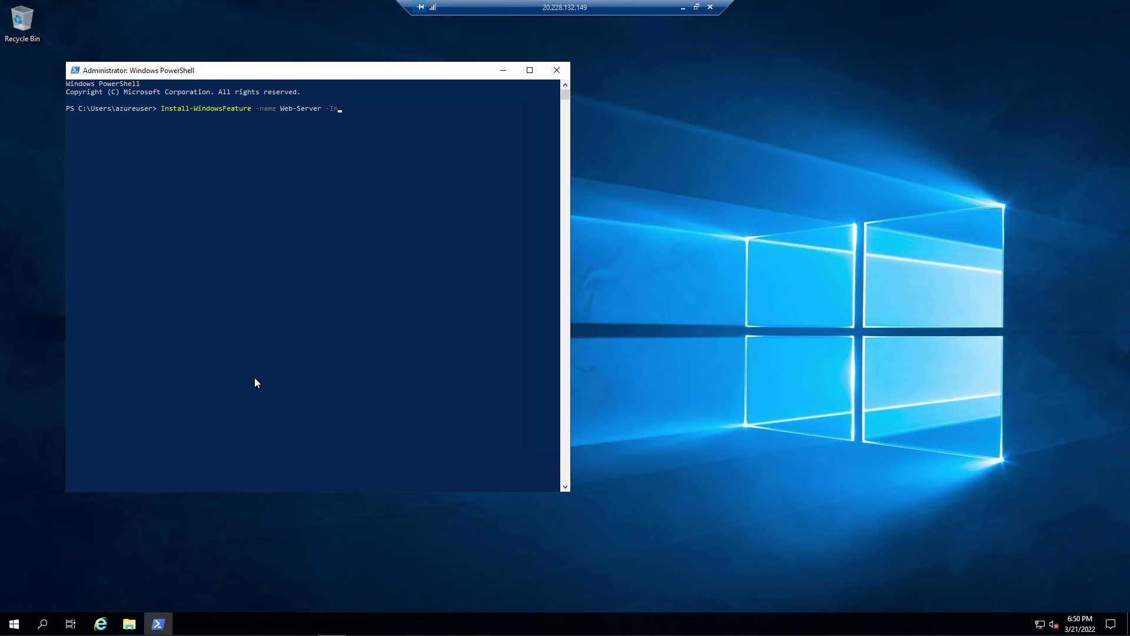
{"action": "type", "text": "cludeM"}
{"action": "type", "text": "nagementTools"}
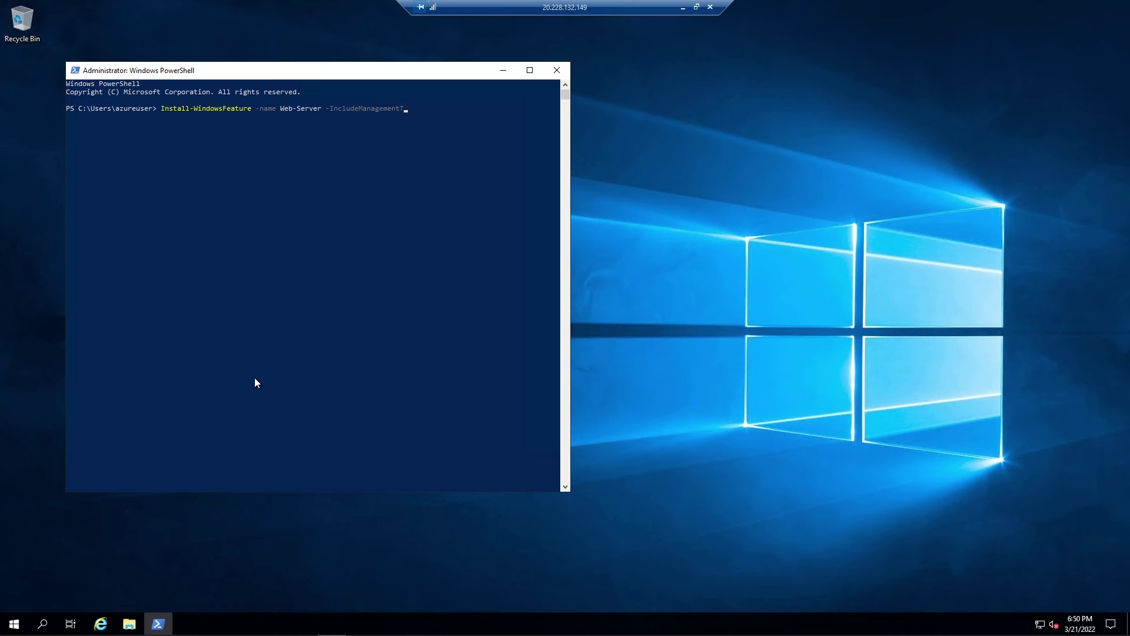
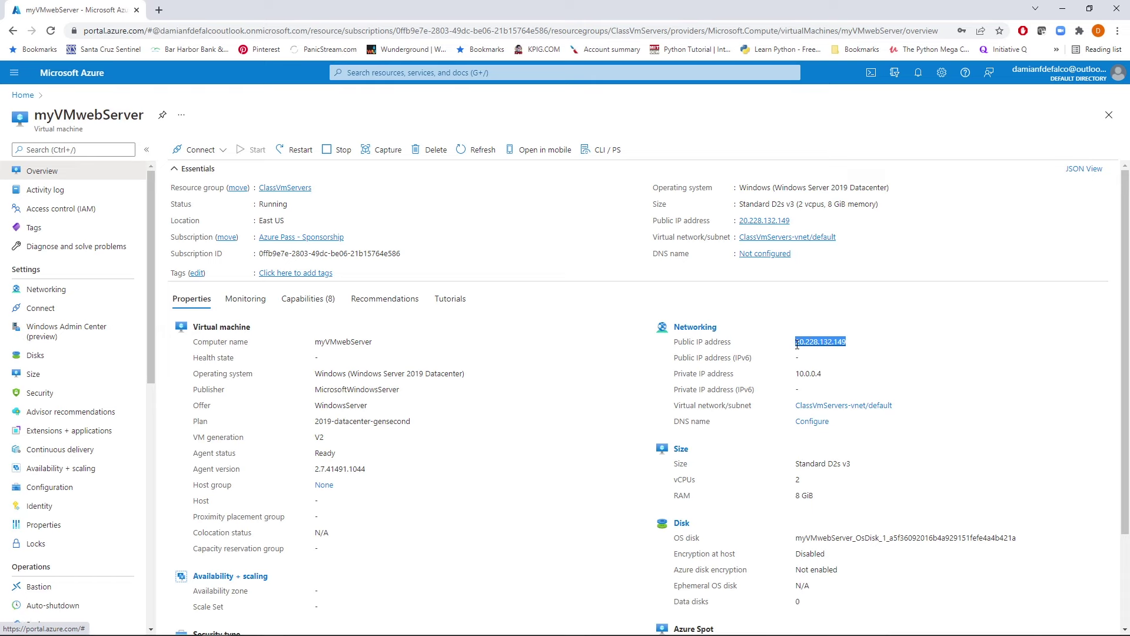
Copy myVMwebServer's public IP address from its Azure overview, load it in a new browser tab to test the web server, and close that tab.
{"action": "right_click", "coordinate": [797, 344]}
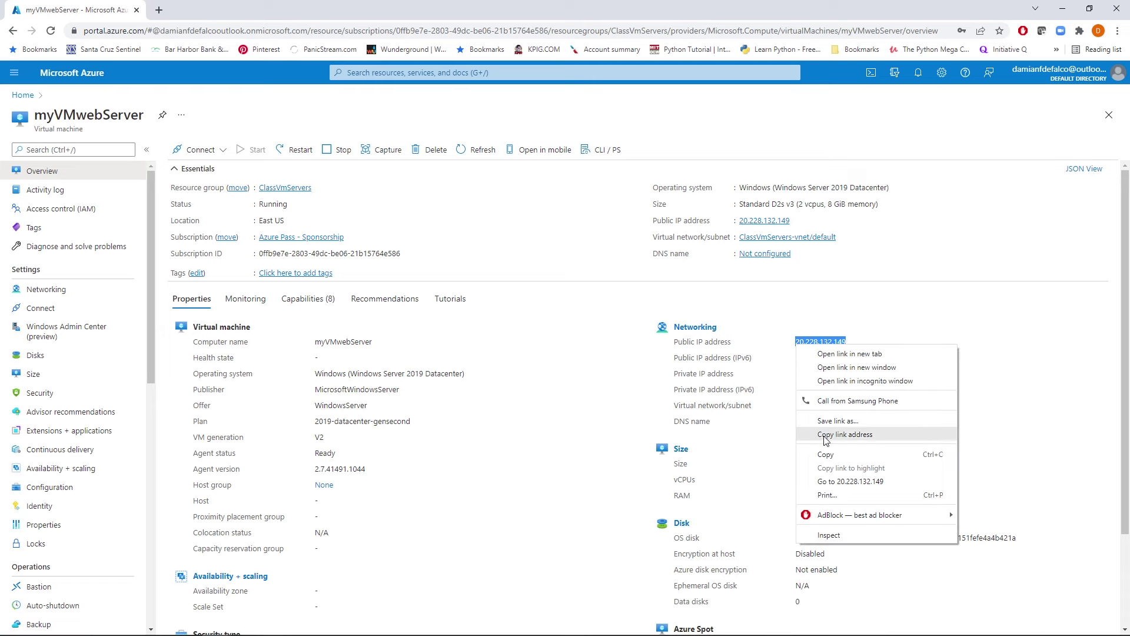
{"action": "left_click", "coordinate": [825, 454]}
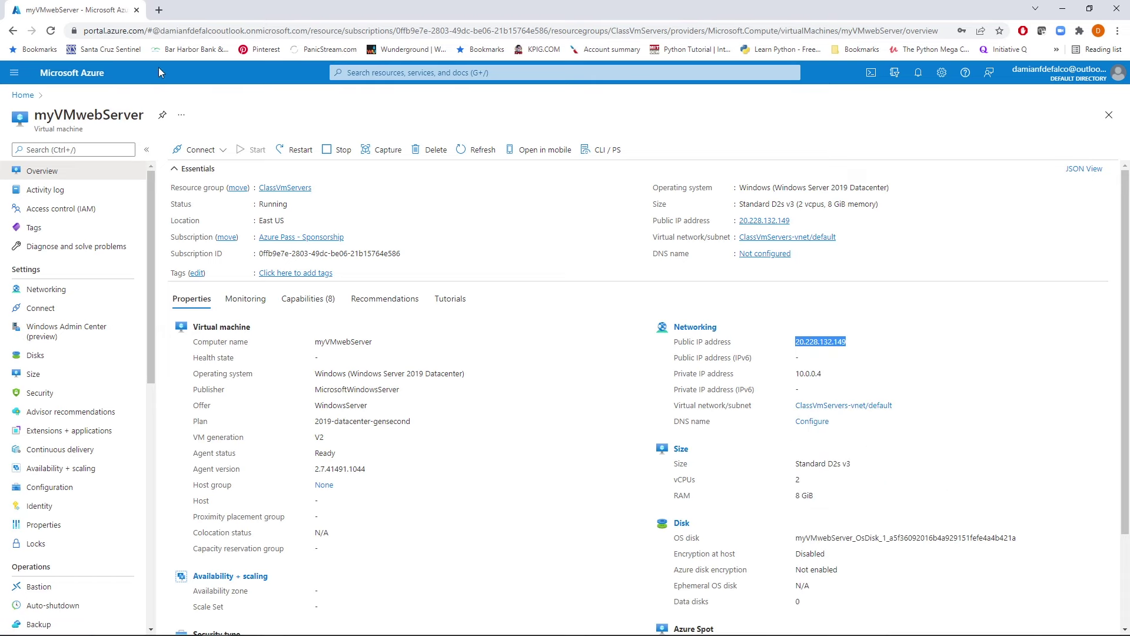
{"action": "left_click", "coordinate": [159, 10]}
{"action": "right_click", "coordinate": [162, 29]}
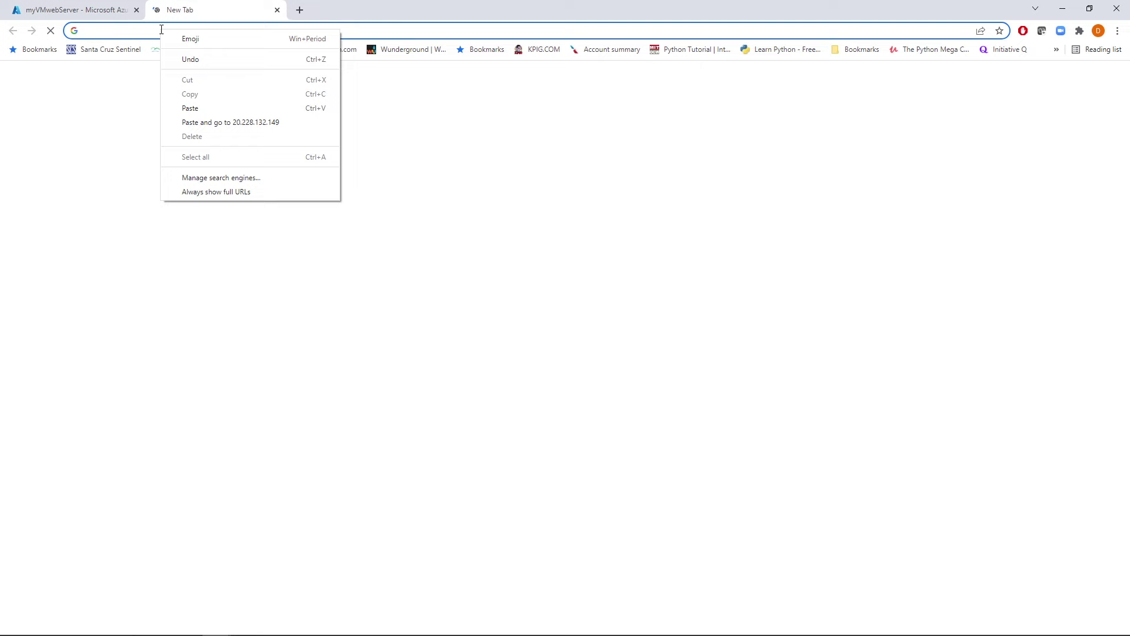
{"action": "left_click", "coordinate": [211, 123]}
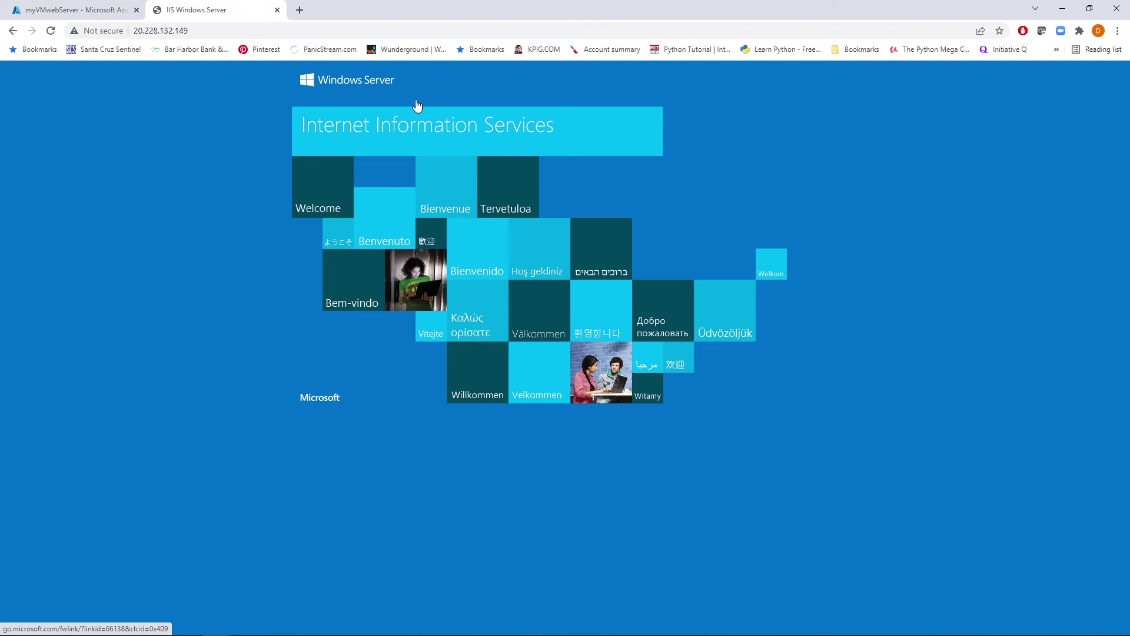
{"action": "left_click", "coordinate": [277, 10]}
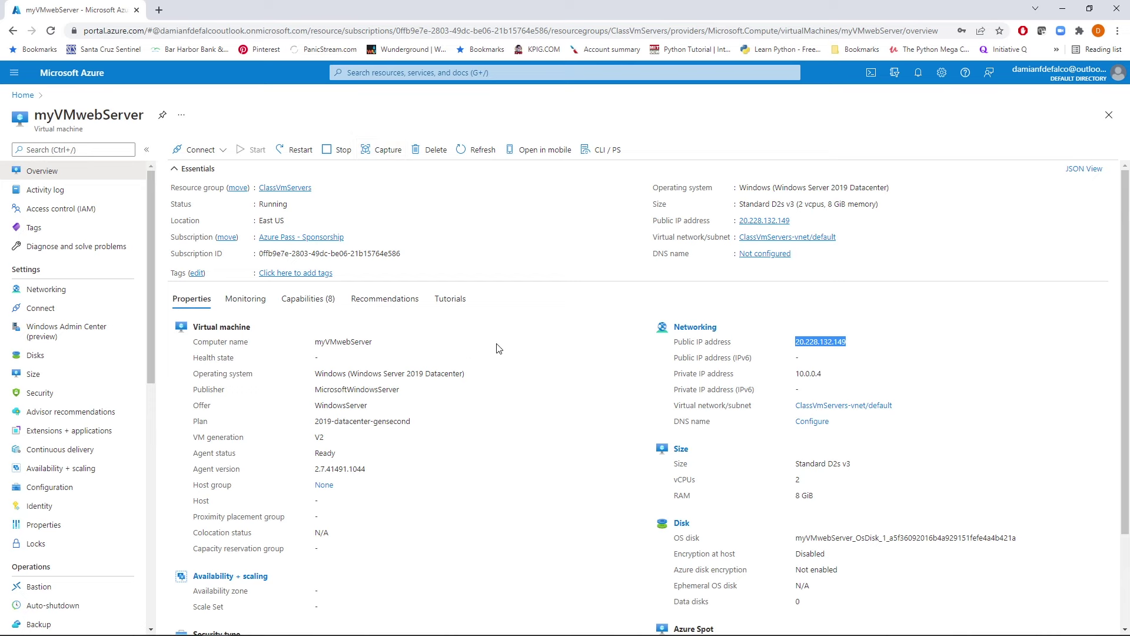
Go from the Azure portal home to the resource groups list, dismiss the saved-views tip, and open the ClassVmServers resource group.
{"action": "scroll", "coordinate": [498, 347], "scroll_direction": "down", "scroll_amount": 2}
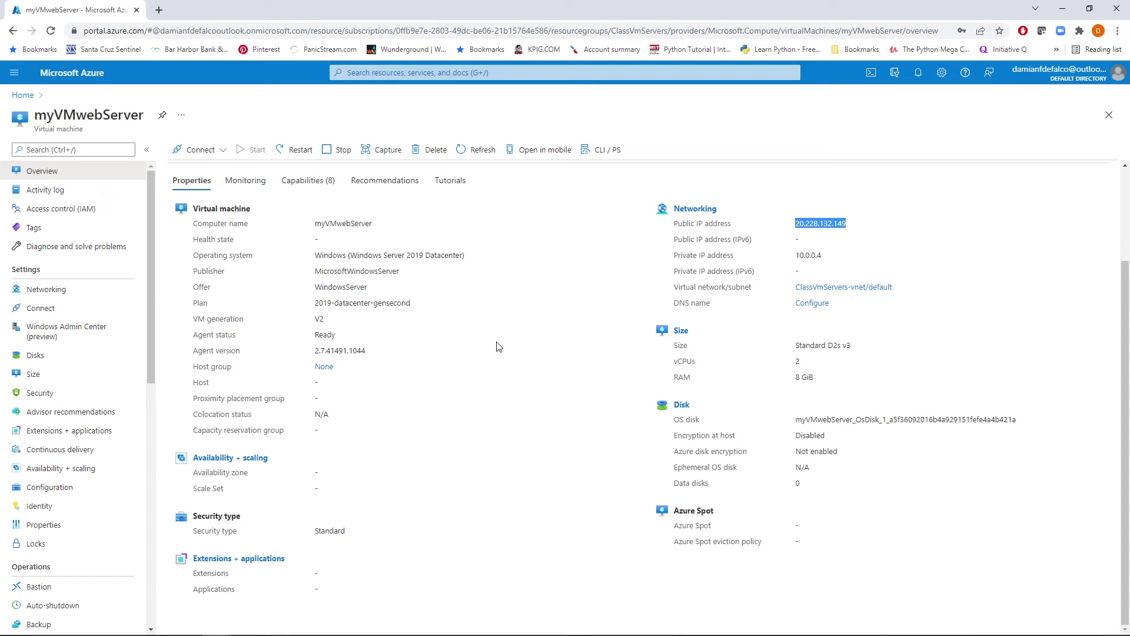
{"action": "scroll", "coordinate": [498, 347], "scroll_direction": "up", "scroll_amount": 2}
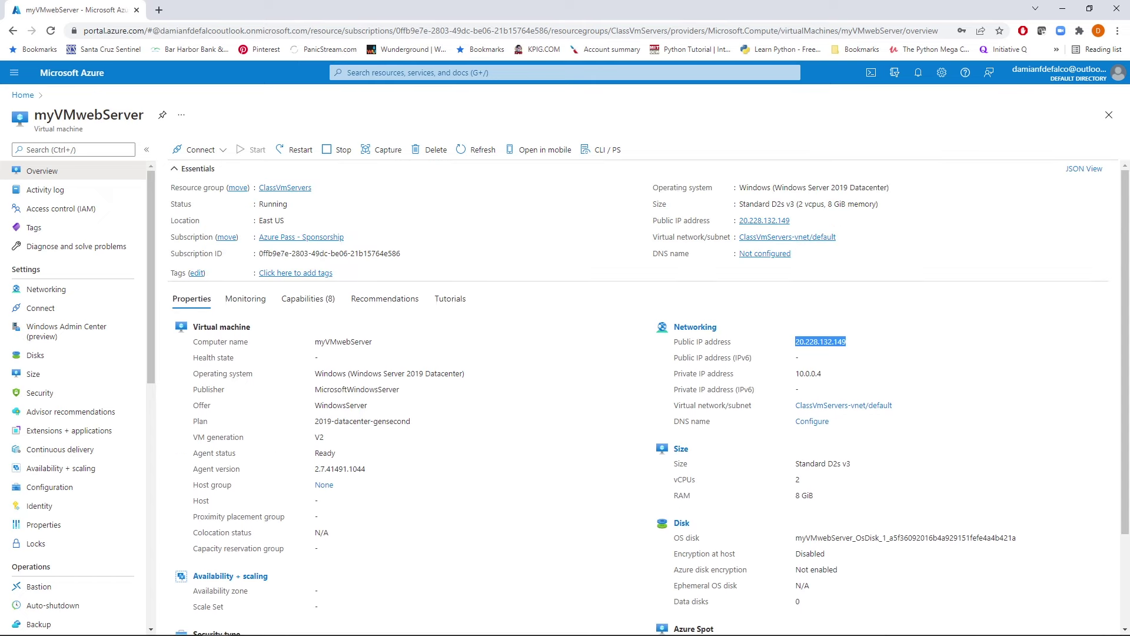
{"action": "left_click", "coordinate": [15, 73]}
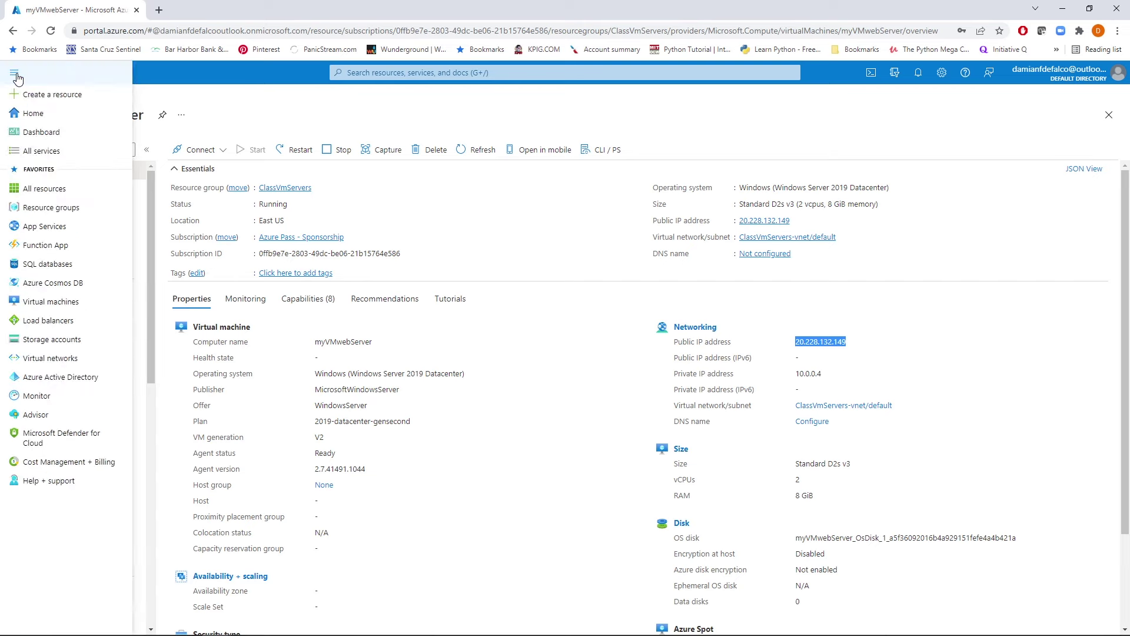
{"action": "left_click", "coordinate": [21, 115]}
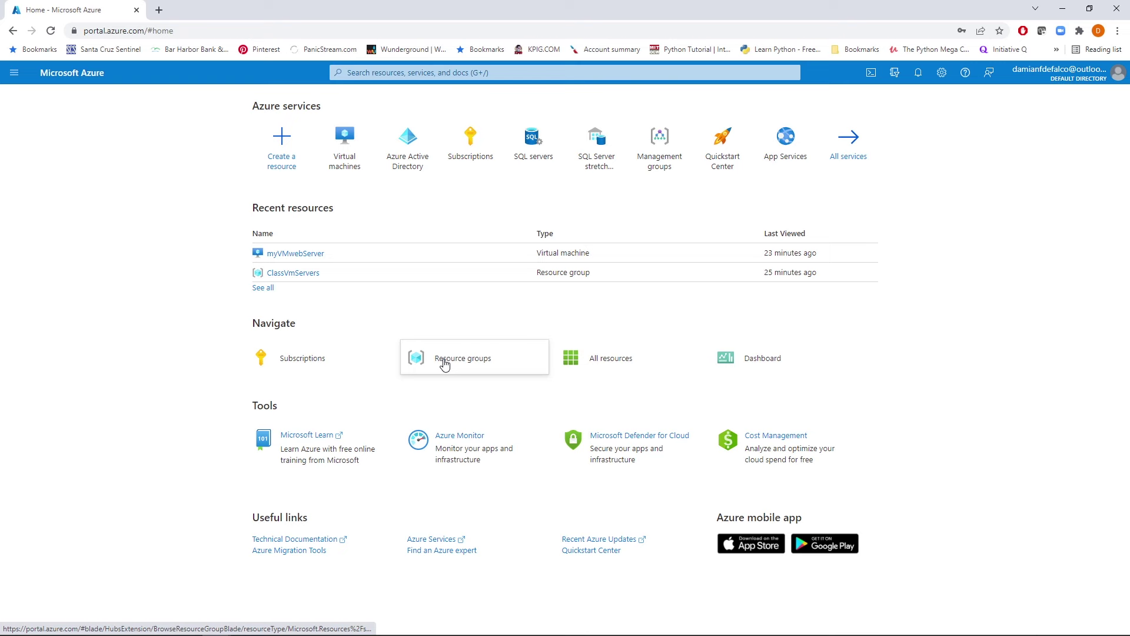
{"action": "left_click", "coordinate": [444, 363]}
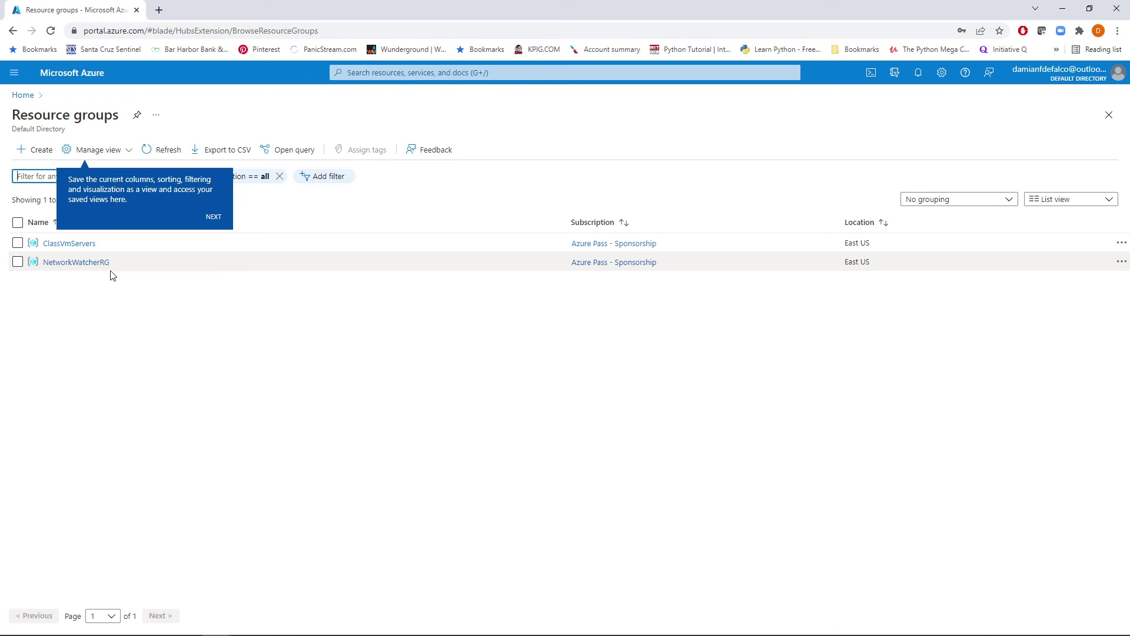
{"action": "left_click", "coordinate": [17, 243]}
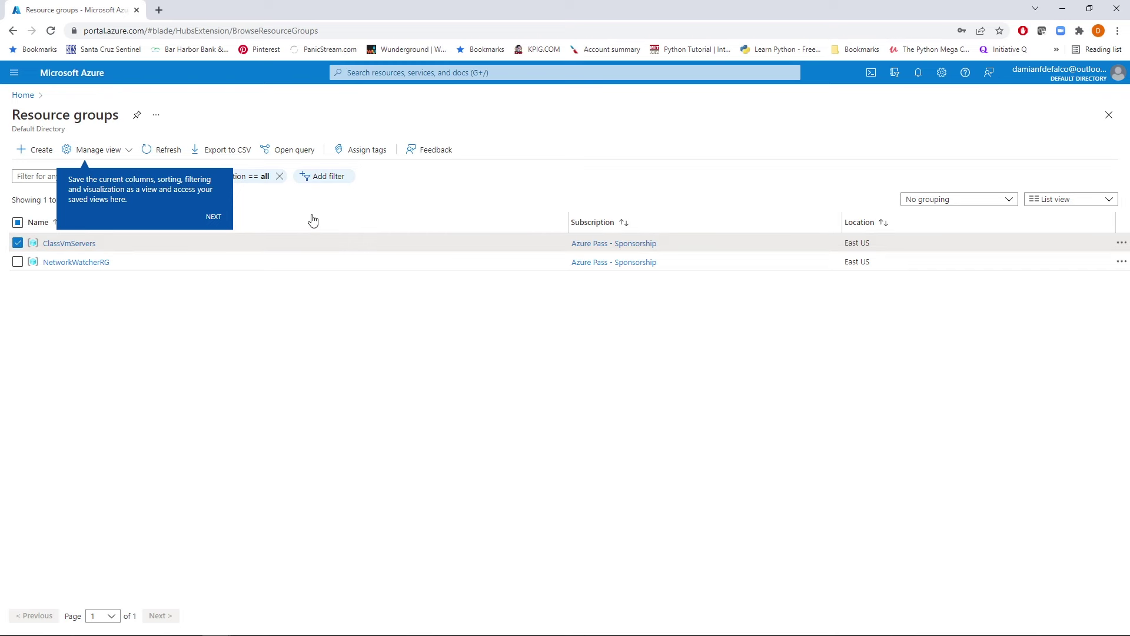
{"action": "left_click", "coordinate": [250, 220]}
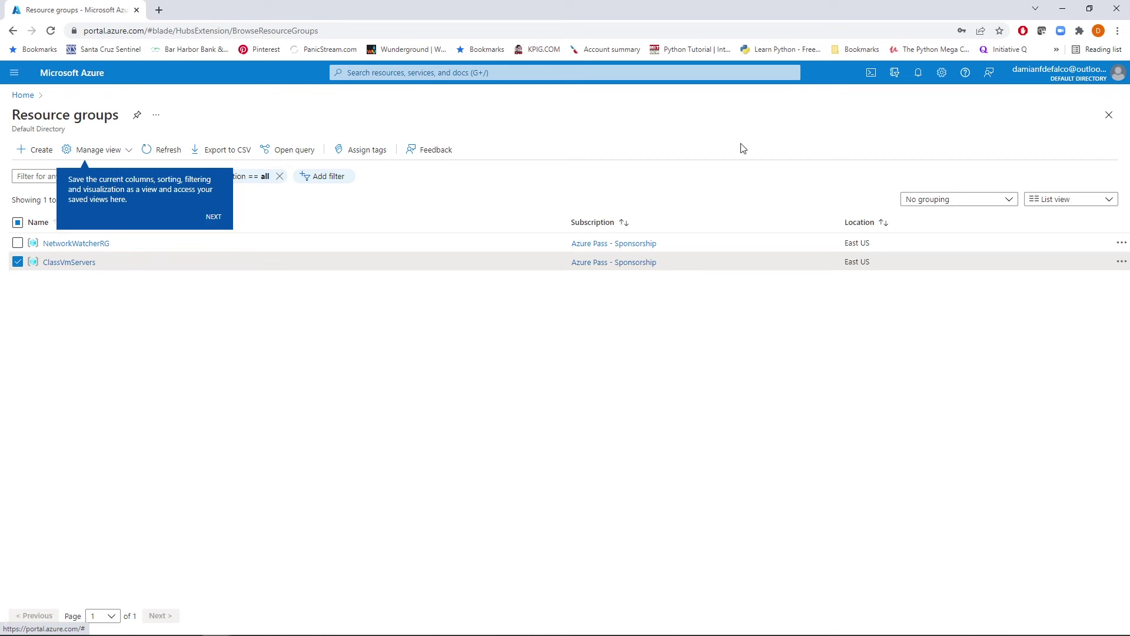
{"action": "left_click", "coordinate": [915, 87]}
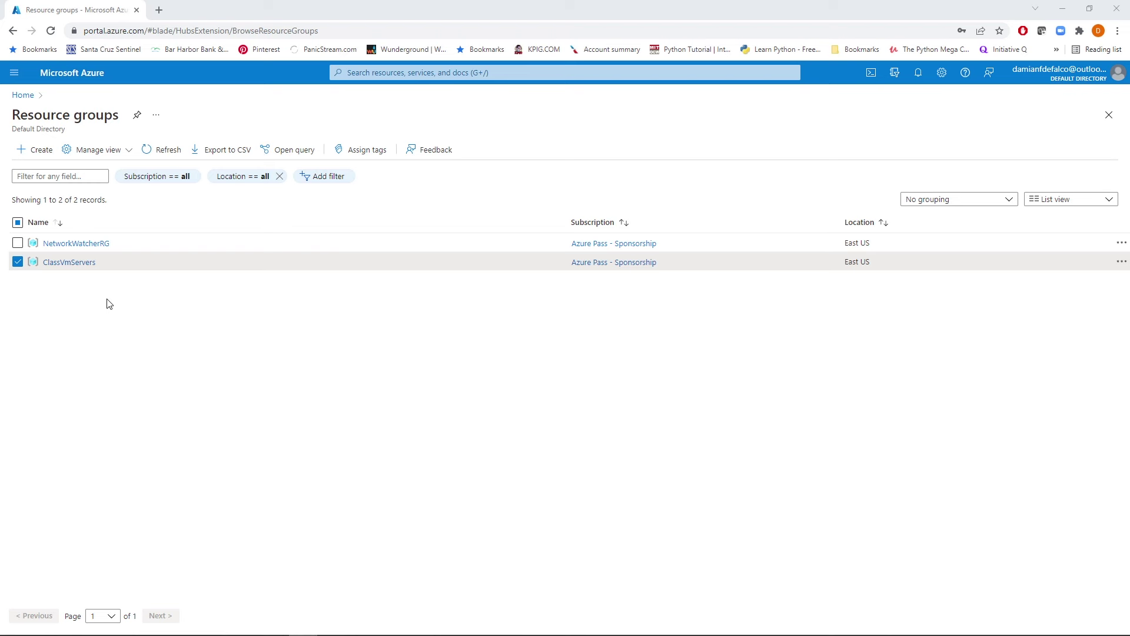
{"action": "left_click", "coordinate": [69, 265]}
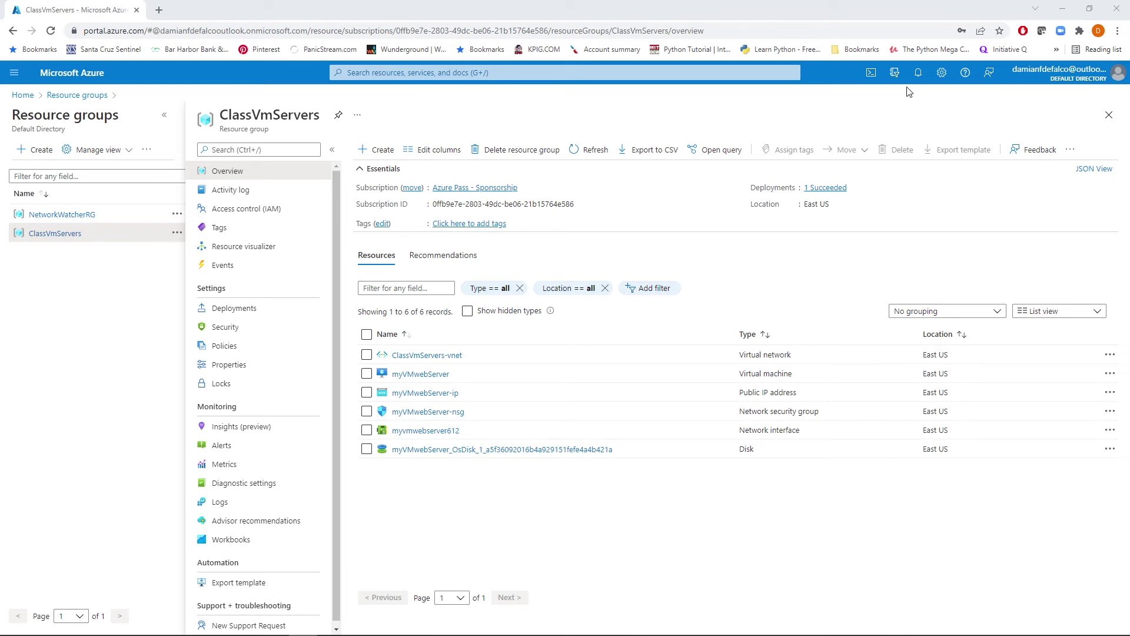
Delete the ClassVmServers resource group, confirming with its name ClassVmServers, check the notifications, and return to the resource groups list.
{"action": "left_click", "coordinate": [507, 155]}
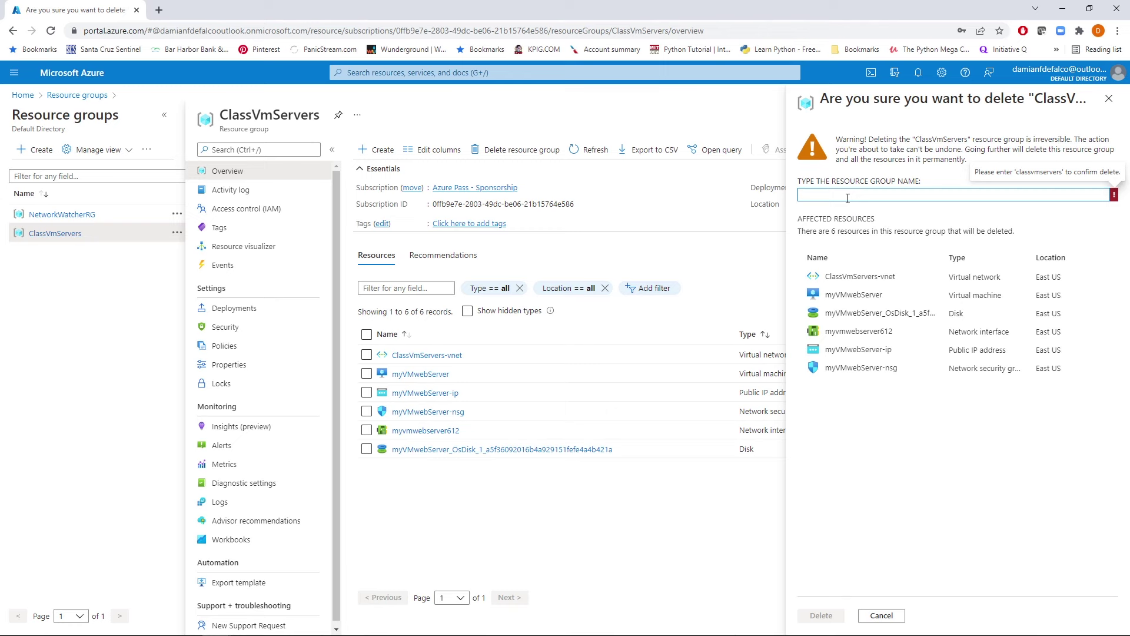
{"action": "type", "text": "ClassVmServers"}
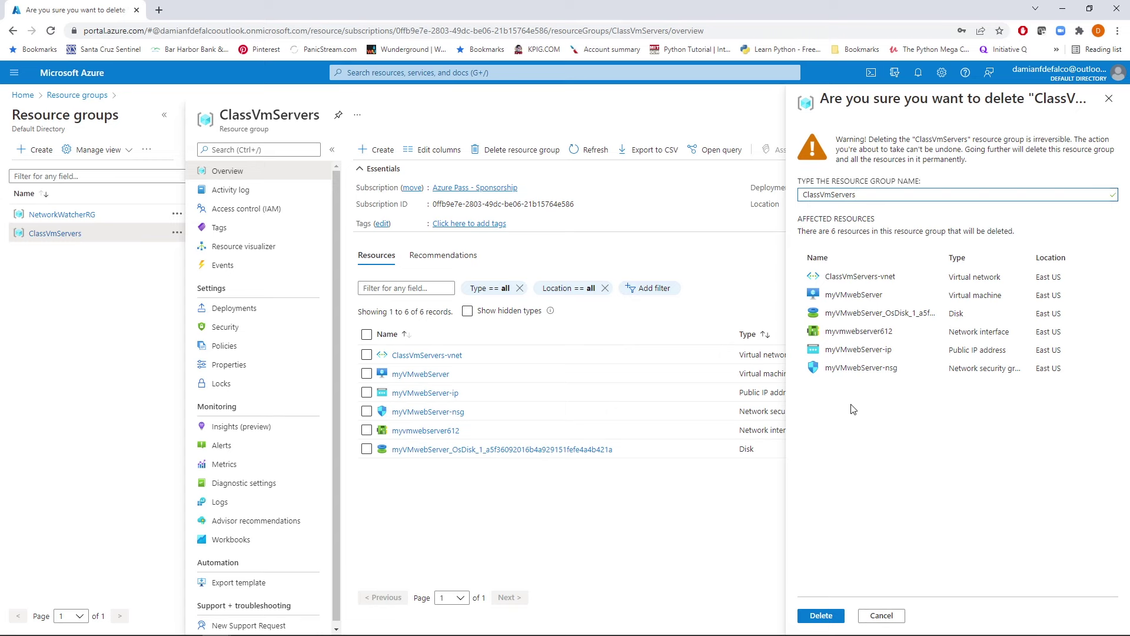
{"action": "left_click", "coordinate": [817, 618]}
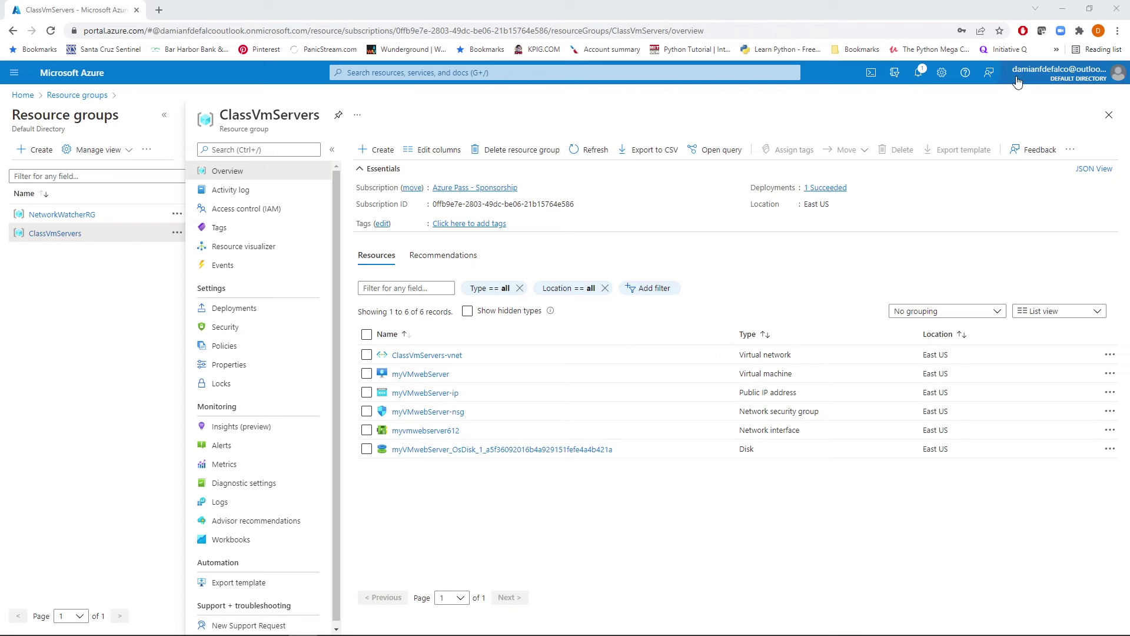
{"action": "left_click", "coordinate": [920, 79]}
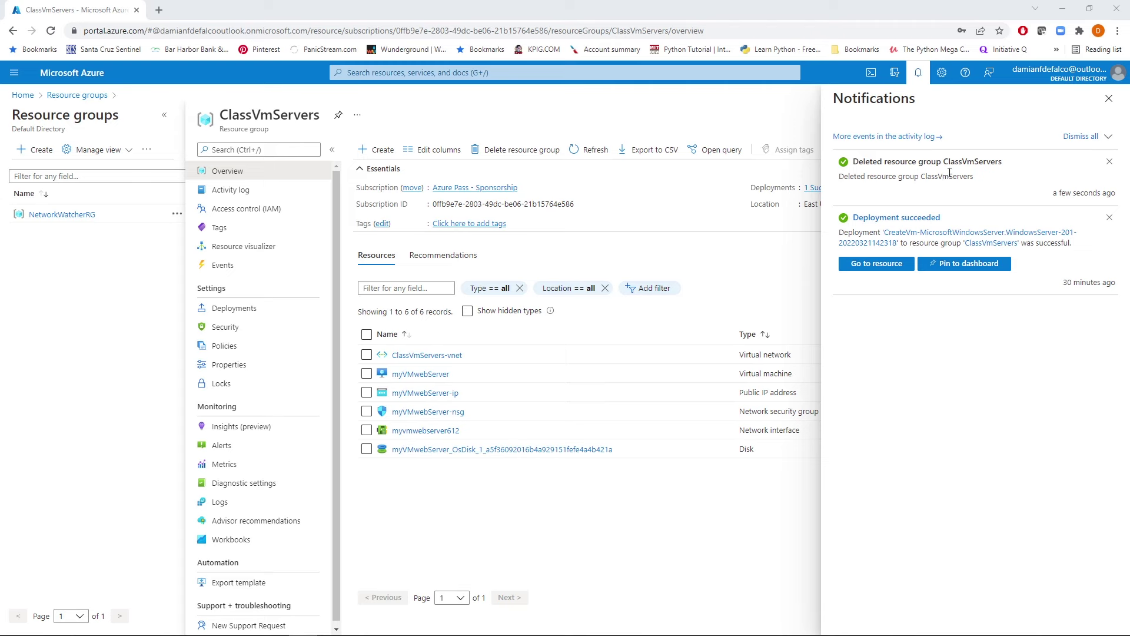
{"action": "left_click", "coordinate": [81, 96]}
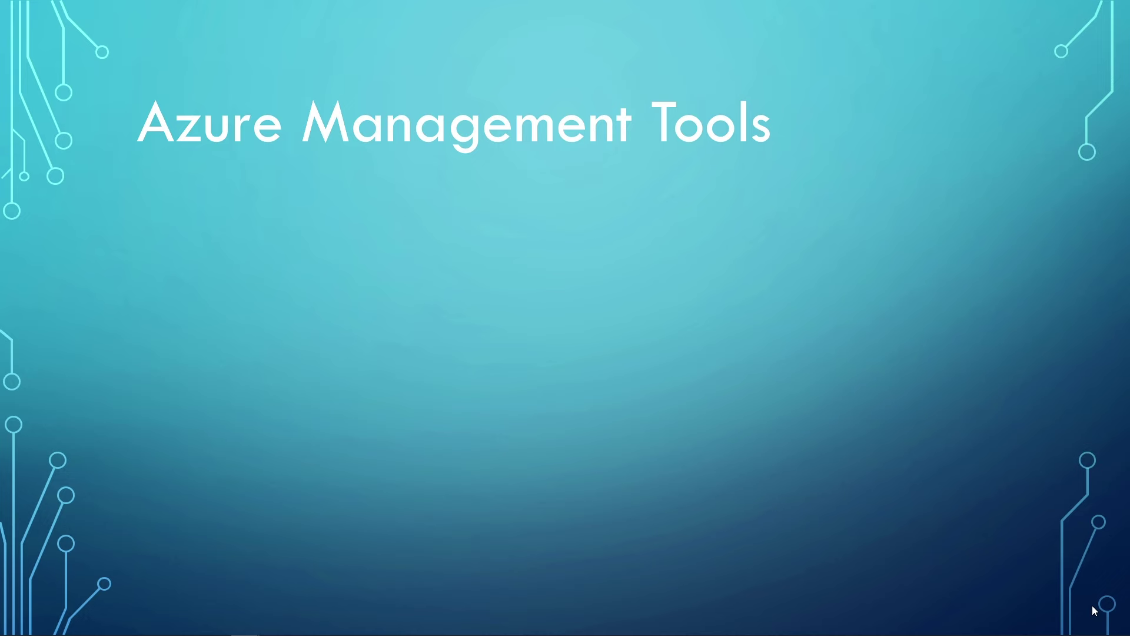
{"action": "key", "text": "Right"}
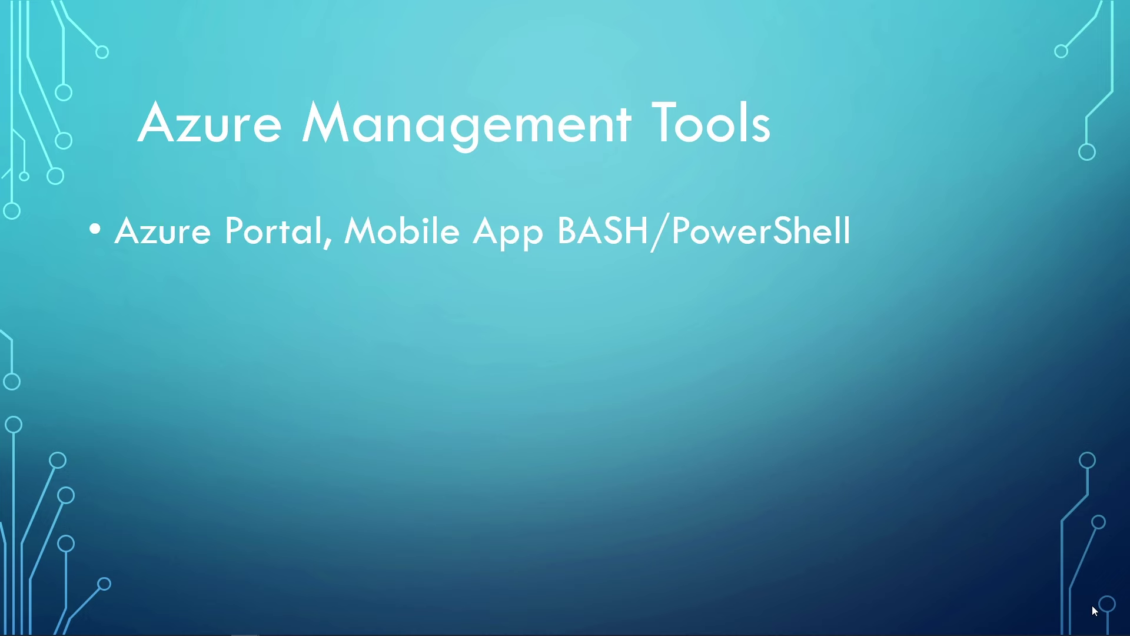
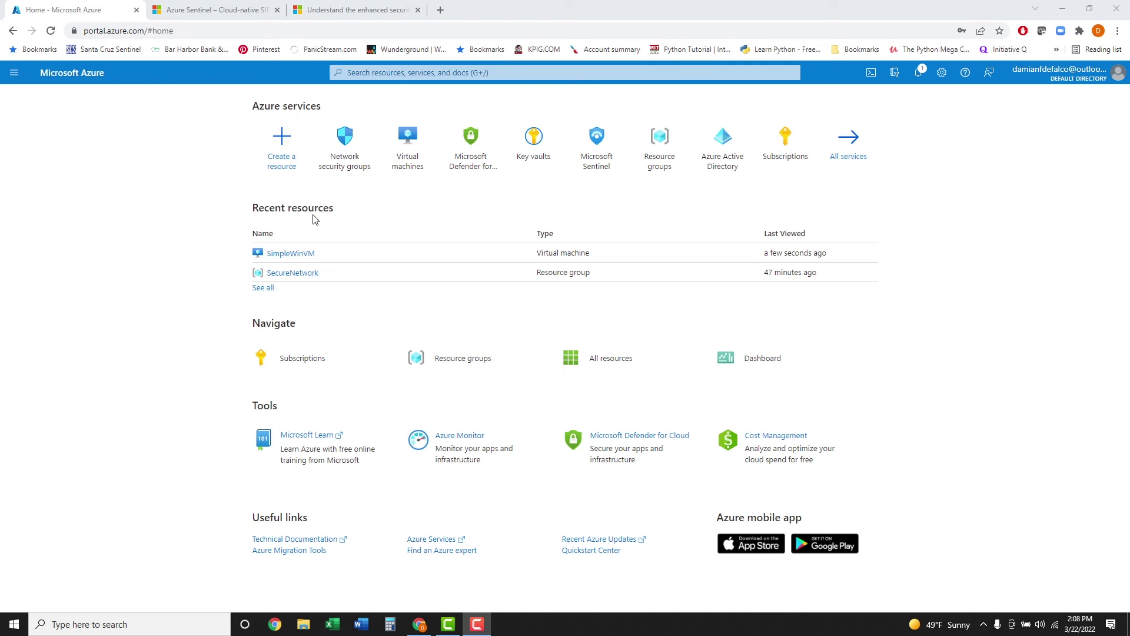
Open the SimpleWinVM virtual machine, examine the inbound port rules in its networking settings, and return to its overview.
{"action": "left_click", "coordinate": [292, 257]}
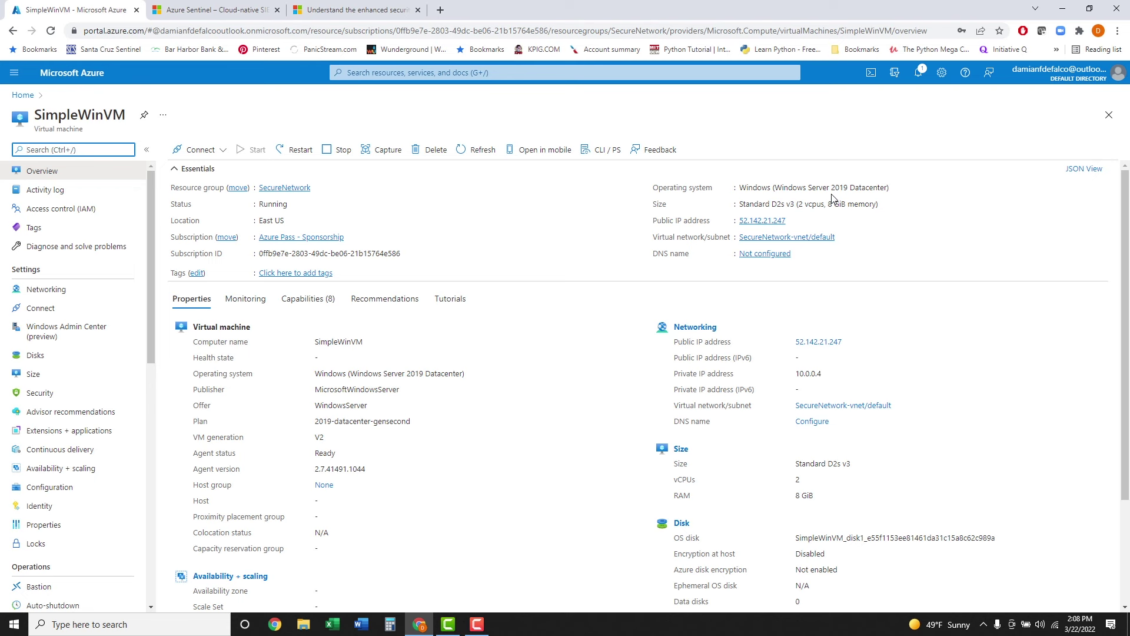
{"action": "left_click", "coordinate": [54, 290]}
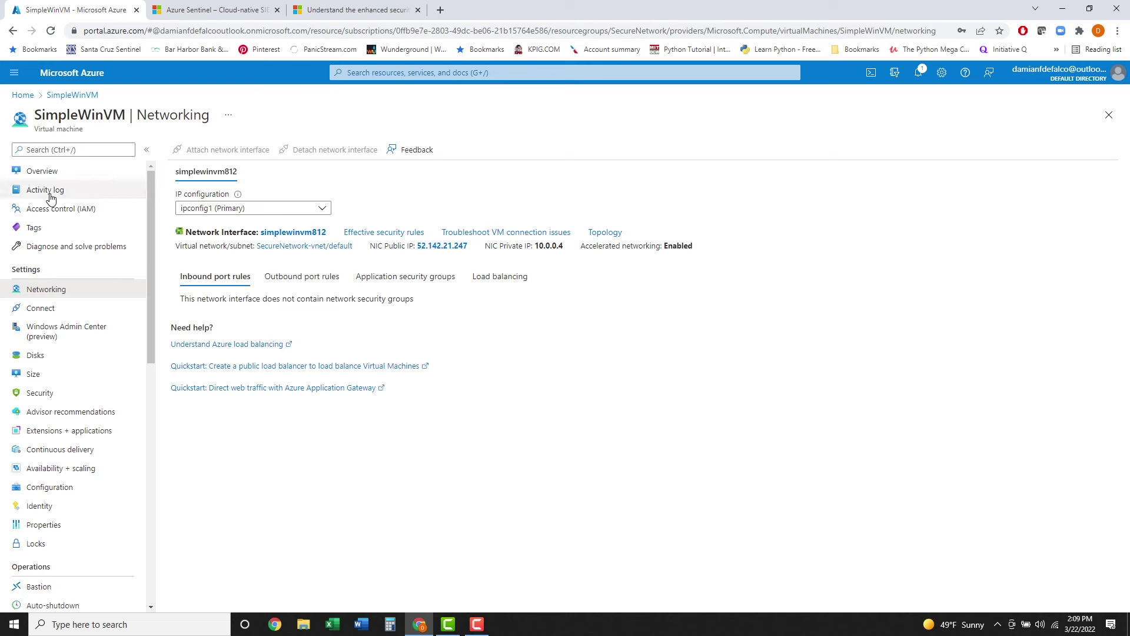
{"action": "left_click", "coordinate": [42, 172]}
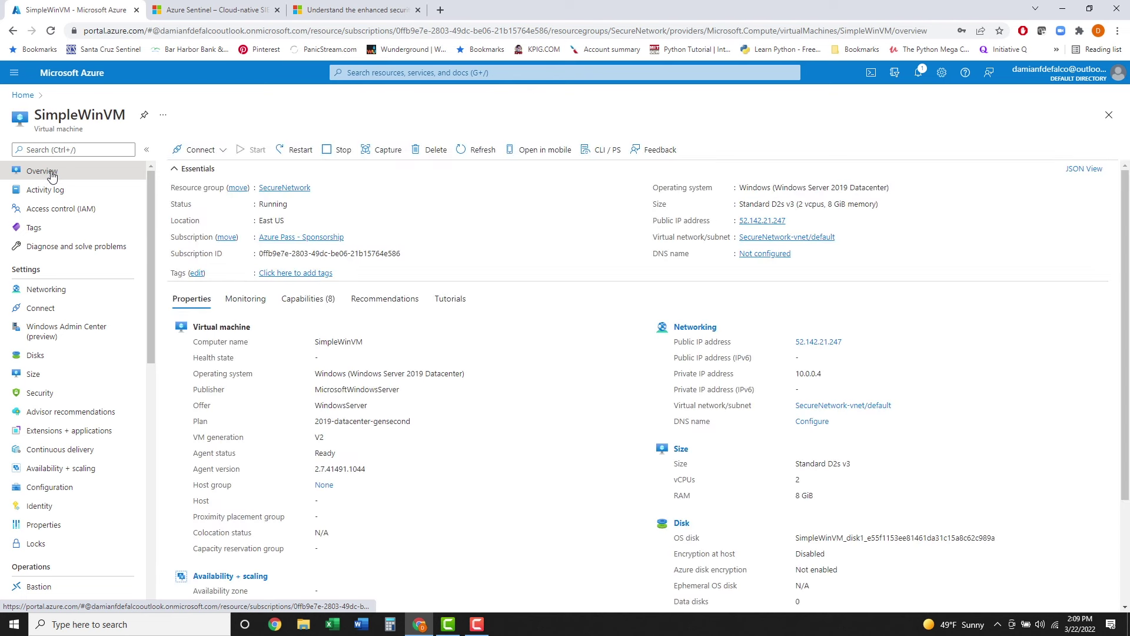
Download the RDP file for connecting to SimpleWinVM through its public IP address on port 3389.
{"action": "left_click", "coordinate": [224, 154]}
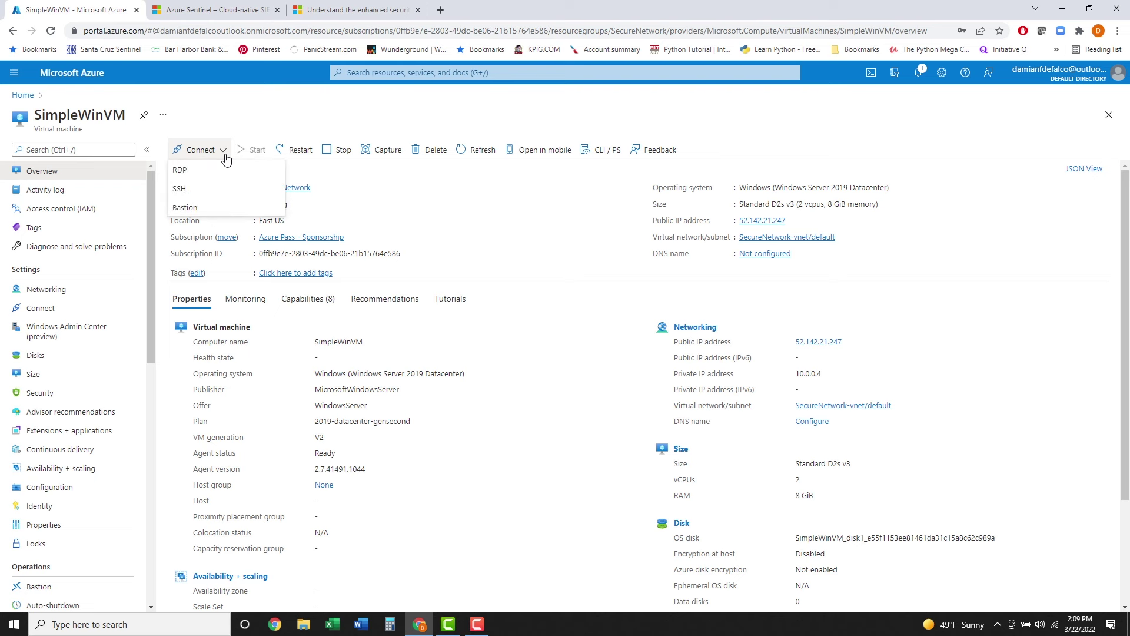
{"action": "left_click", "coordinate": [189, 172]}
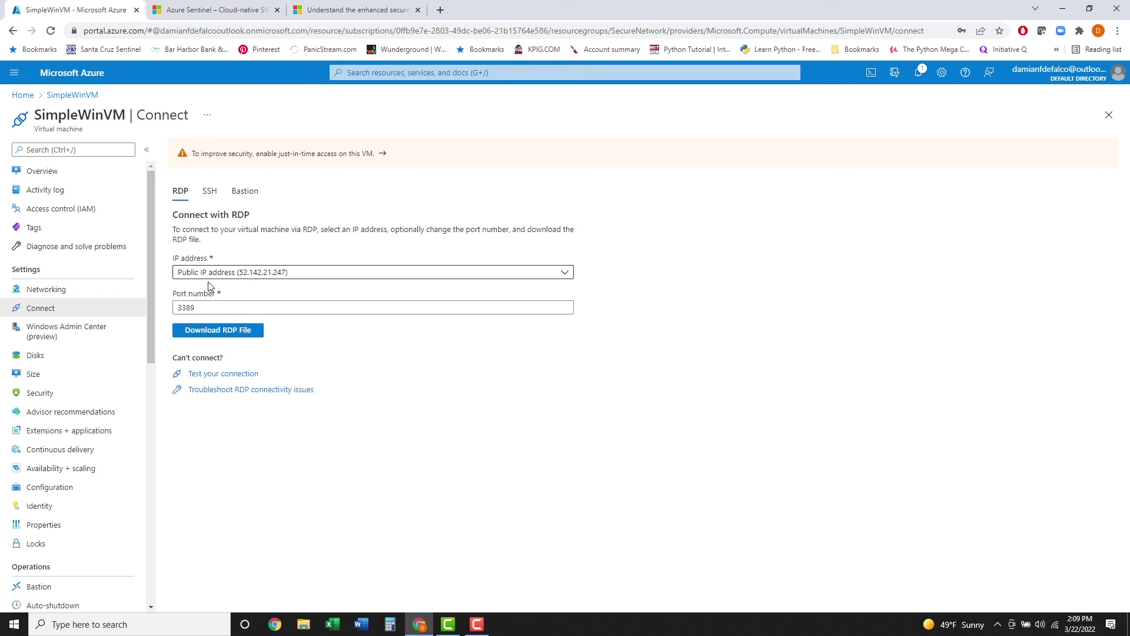
{"action": "left_click", "coordinate": [208, 335]}
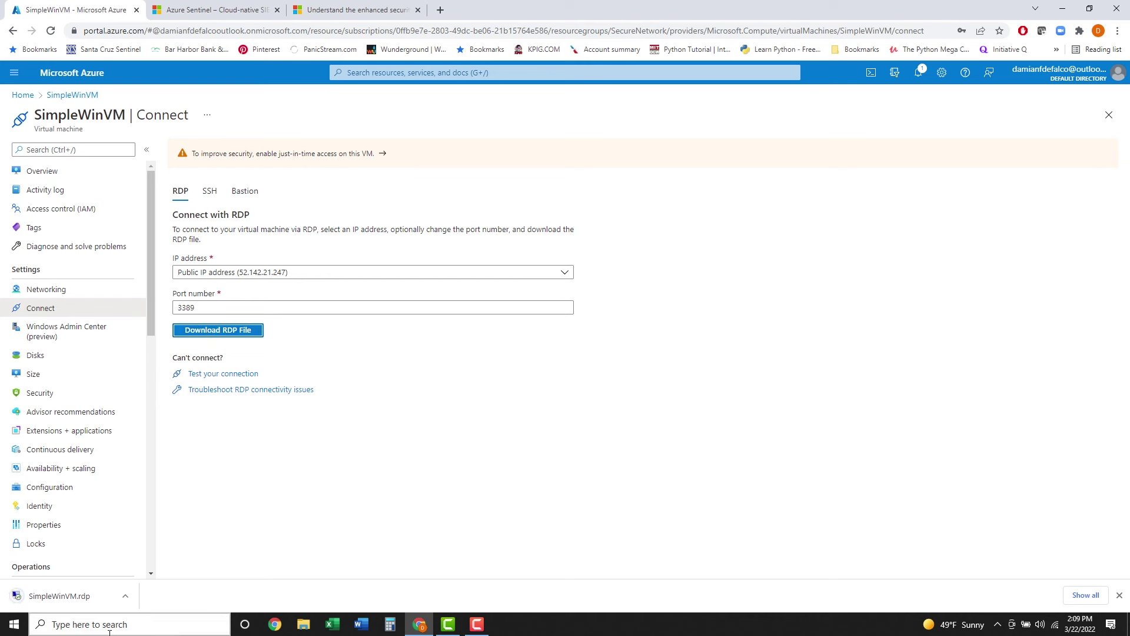
Try to connect to SimpleWinVM with the downloaded SimpleWinVM.rdp file, accepting the unknown publisher, and dismiss the connection message.
{"action": "left_click", "coordinate": [105, 595]}
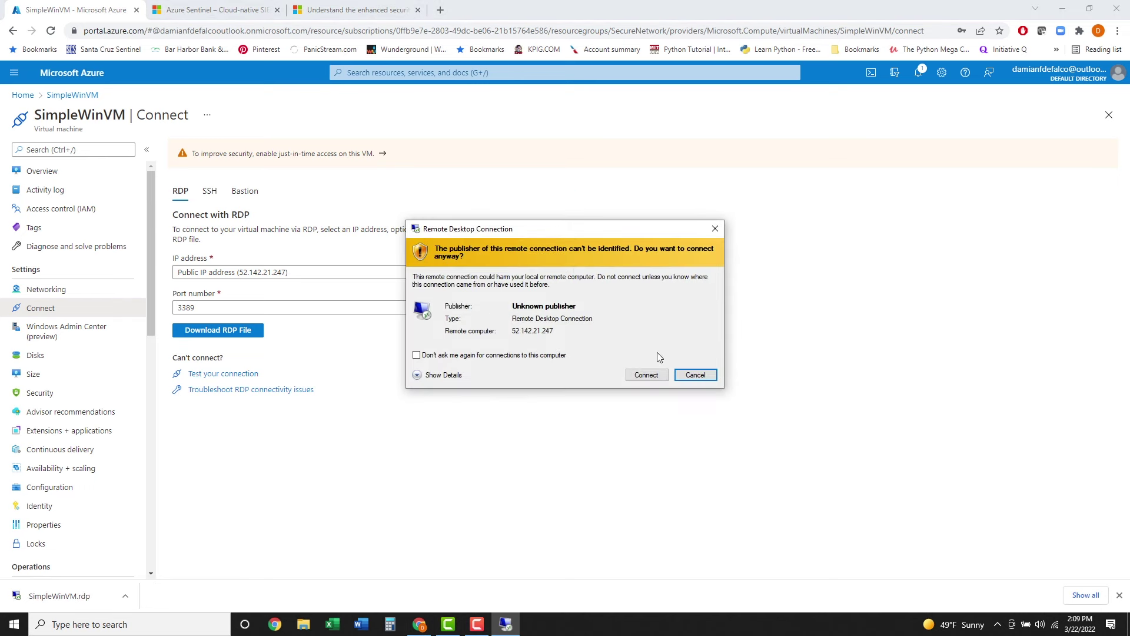
{"action": "left_click", "coordinate": [645, 377]}
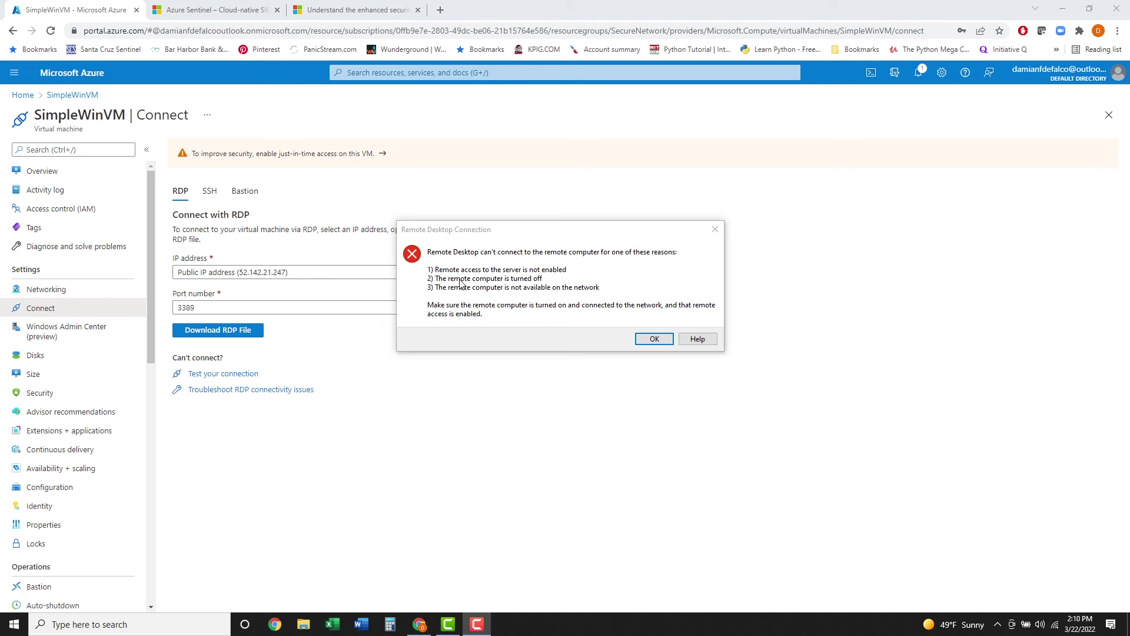
{"action": "left_click", "coordinate": [663, 341]}
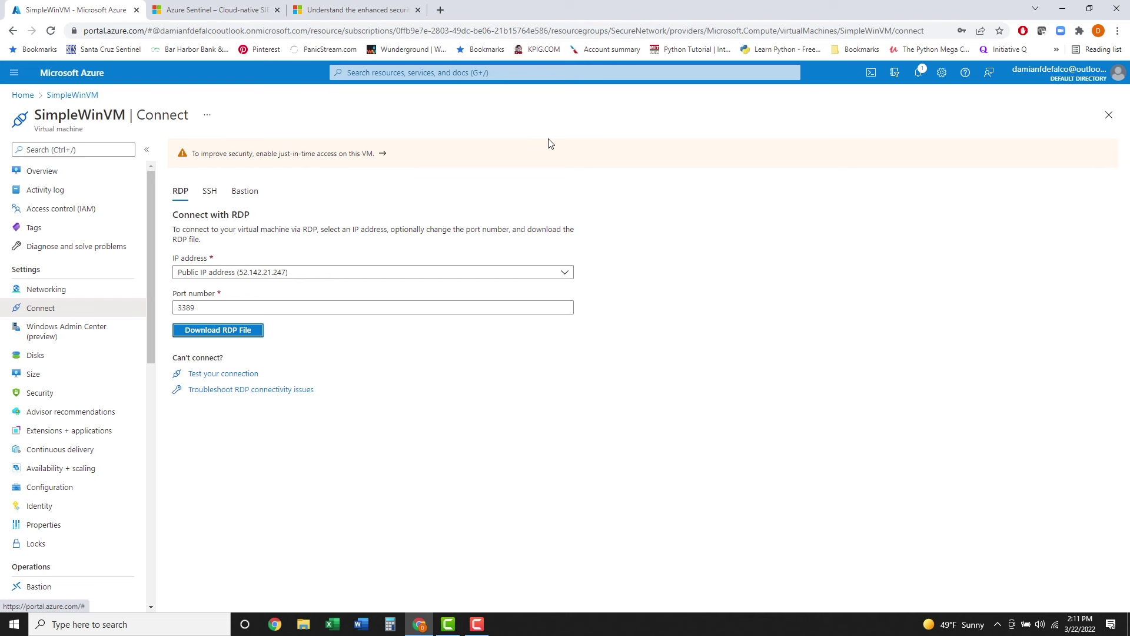
Search the Azure portal for "Network secur" and open the Network security groups service.
{"action": "left_click", "coordinate": [530, 74]}
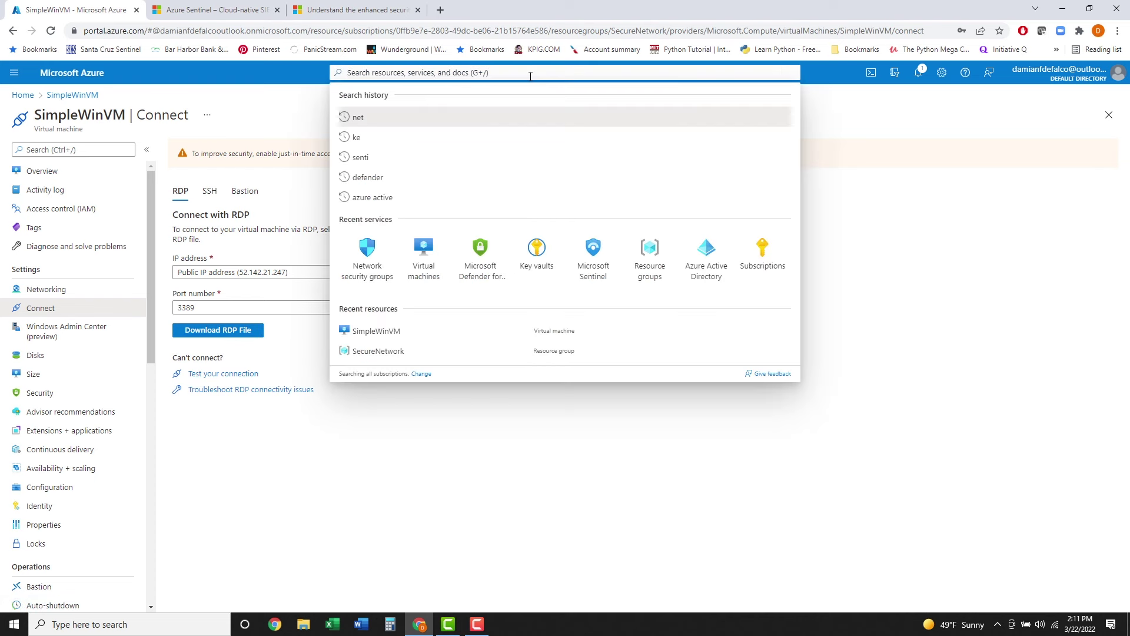
{"action": "type", "text": "Net"}
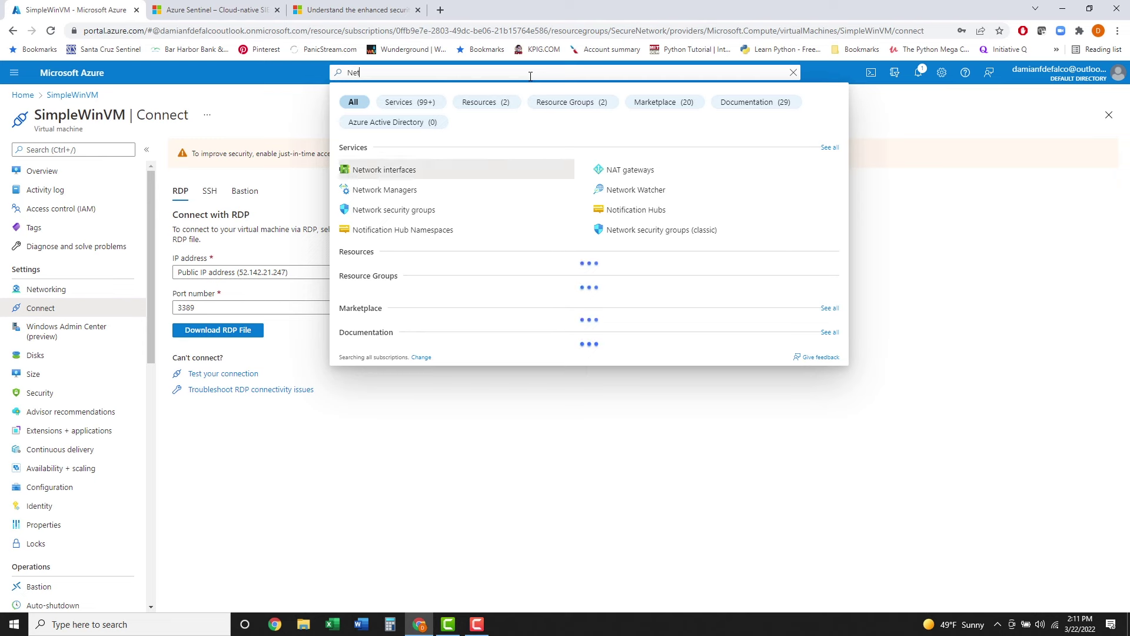
{"action": "type", "text": "wo"}
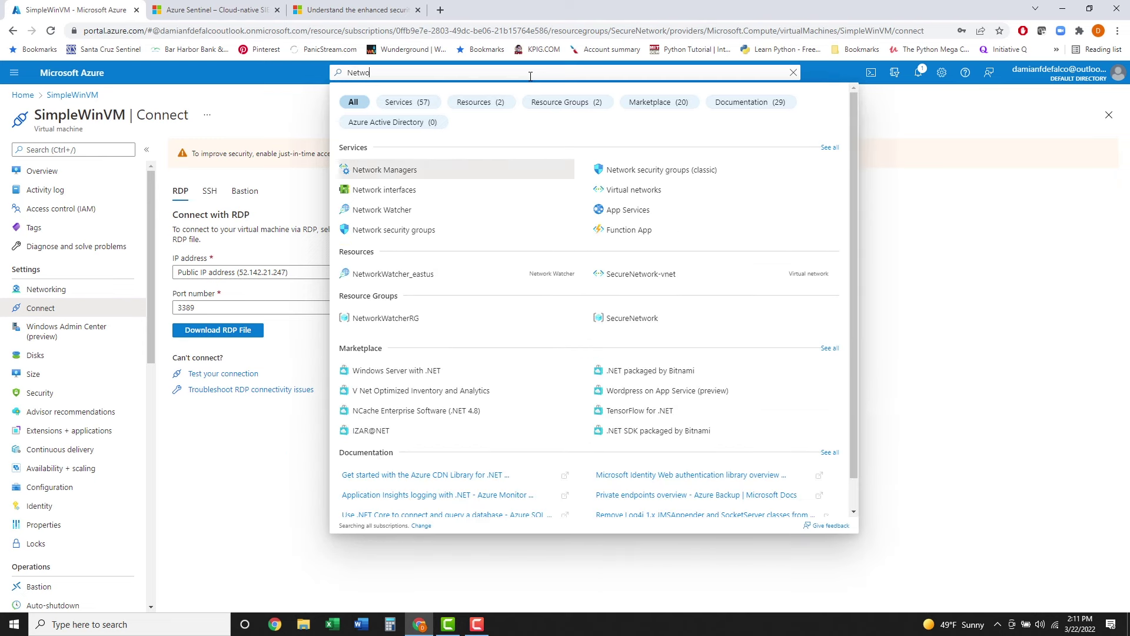
{"action": "type", "text": "rk secu"}
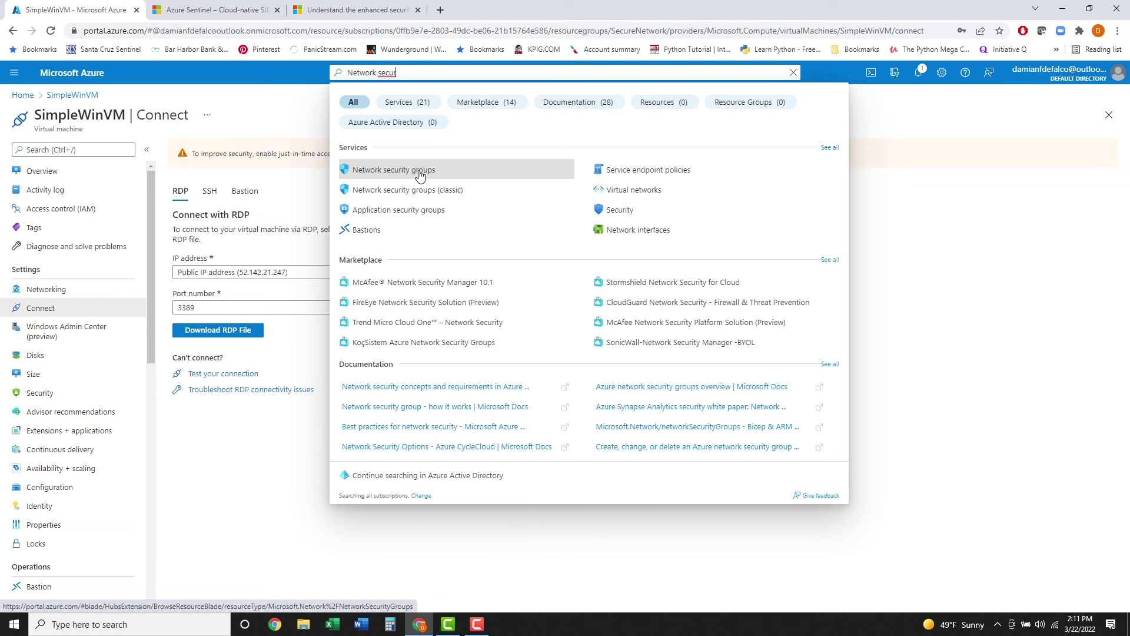
{"action": "left_click", "coordinate": [419, 176]}
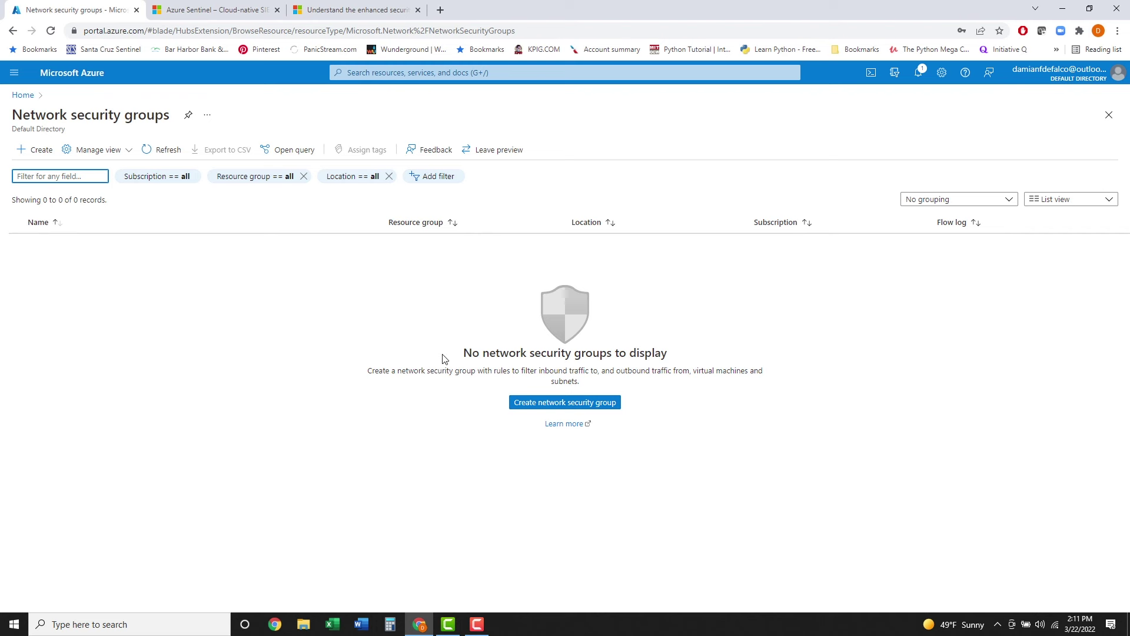
Create a network security group named myNSGsecure in the SecureNetwork resource group, keeping the East US region.
{"action": "left_click", "coordinate": [41, 154]}
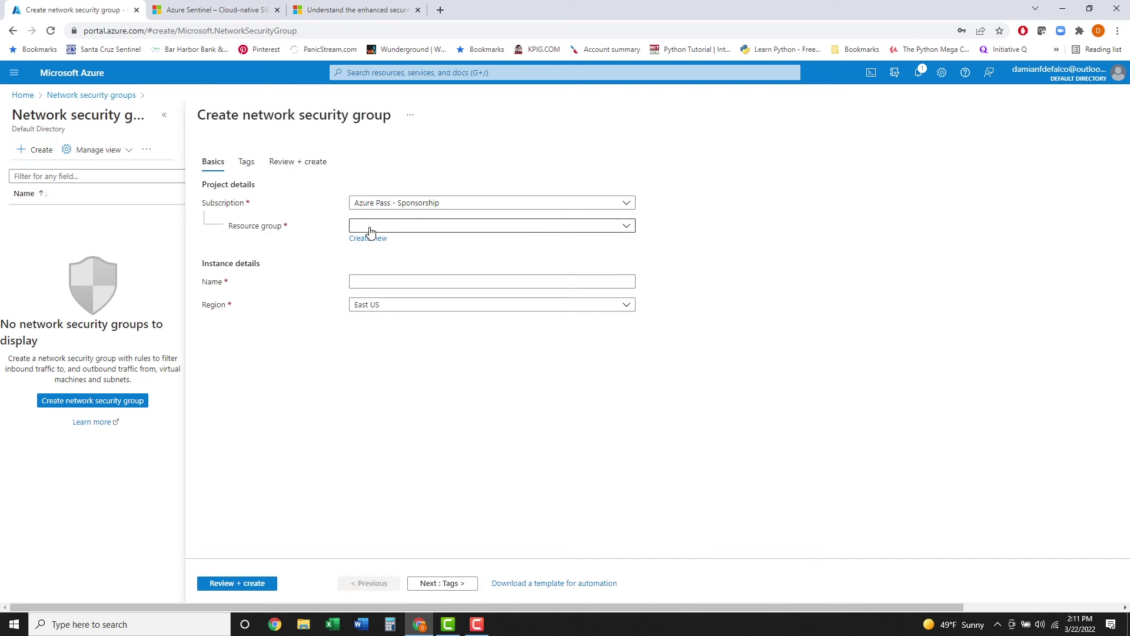
{"action": "left_click", "coordinate": [628, 229]}
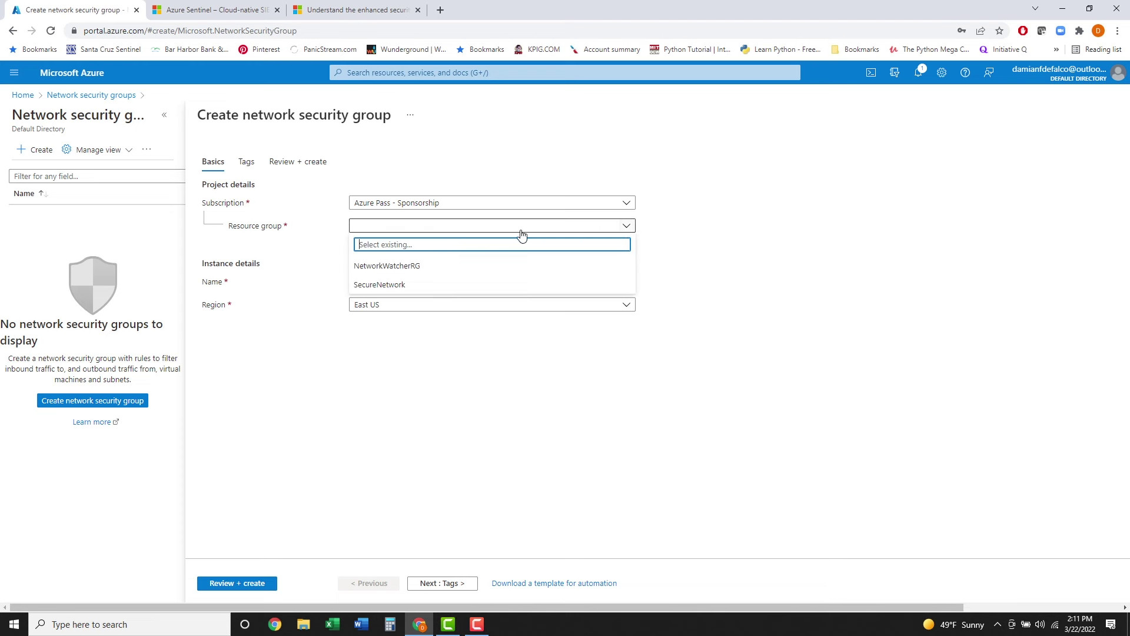
{"action": "left_click", "coordinate": [392, 285]}
{"action": "left_click", "coordinate": [392, 283]}
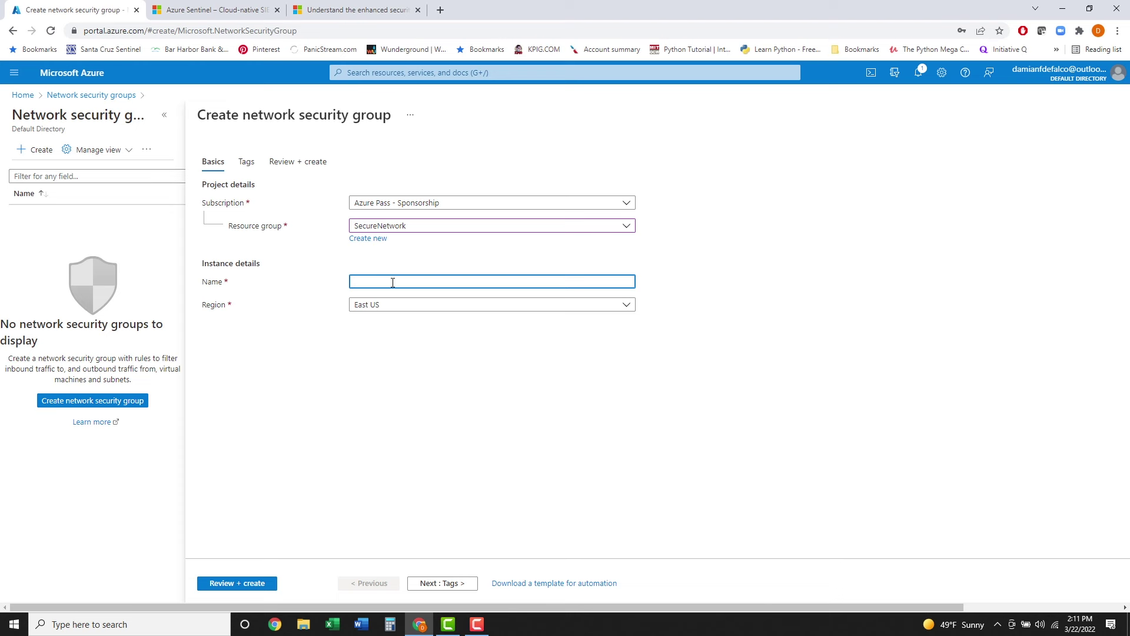
{"action": "type", "text": "myNSGsecure"}
{"action": "left_click", "coordinate": [263, 588]}
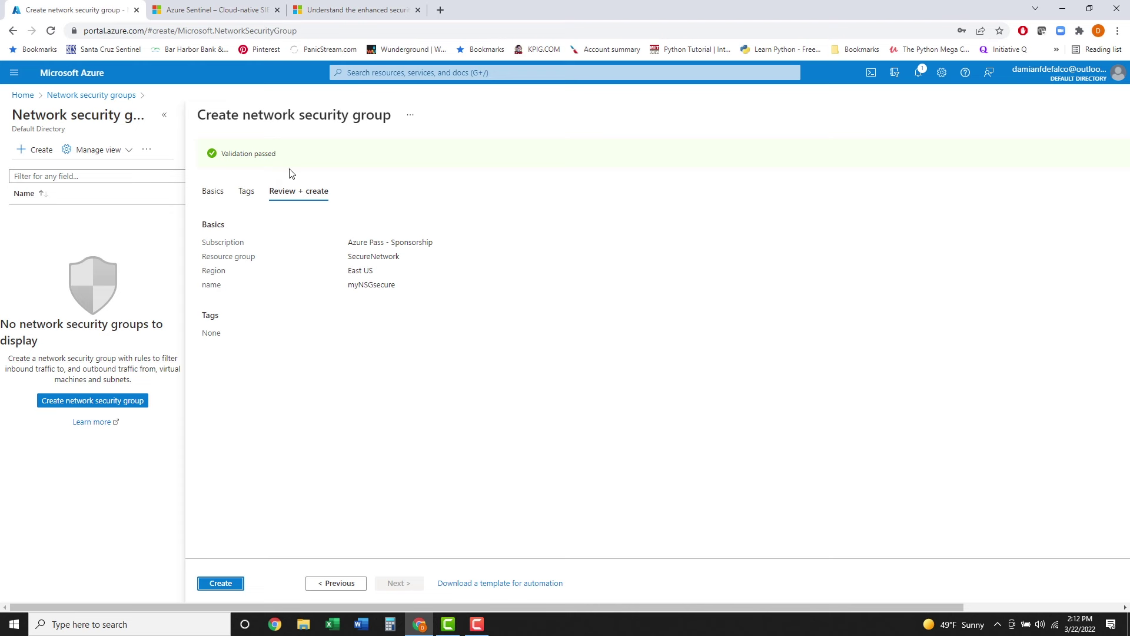
{"action": "left_click", "coordinate": [222, 584]}
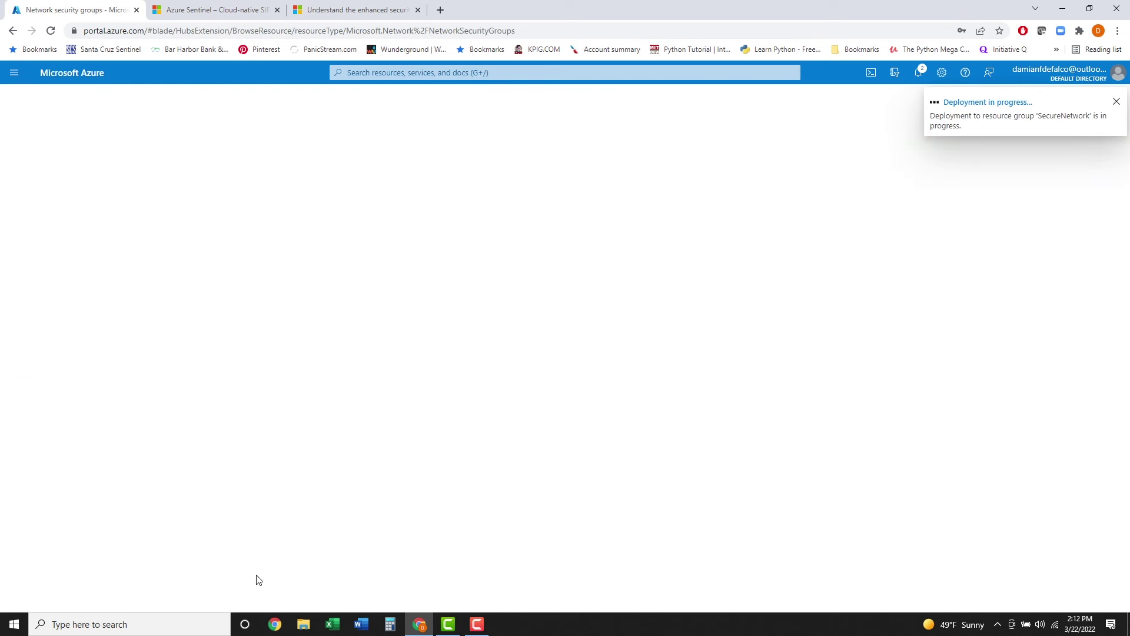
Open the newly deployed myNSGsecure resource from its deployment notification and review its default inbound and outbound security rules.
{"action": "left_click", "coordinate": [919, 72]}
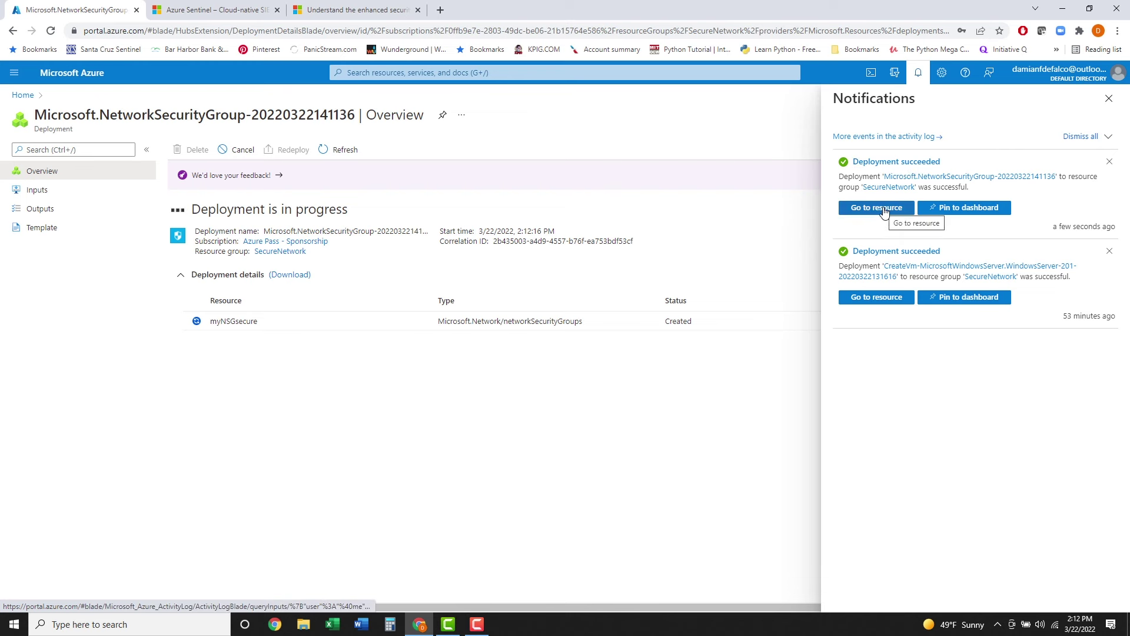
{"action": "left_click", "coordinate": [884, 211]}
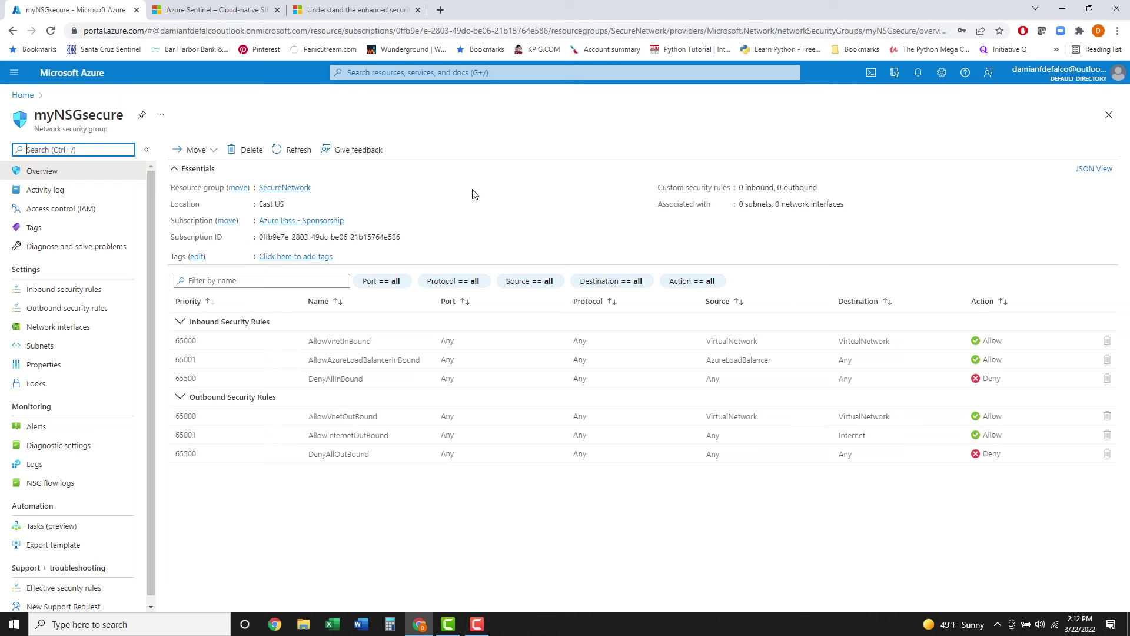
{"action": "key", "text": "F10"}
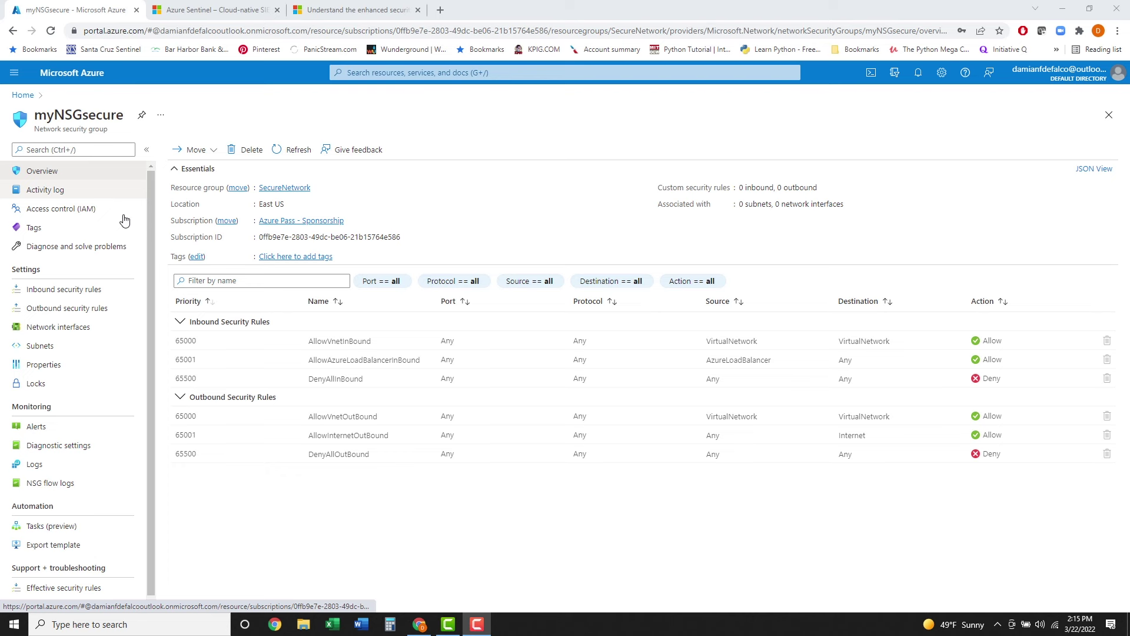
Associate the network interface simplewinvm812 with the myNSGsecure network security group.
{"action": "left_click", "coordinate": [45, 331]}
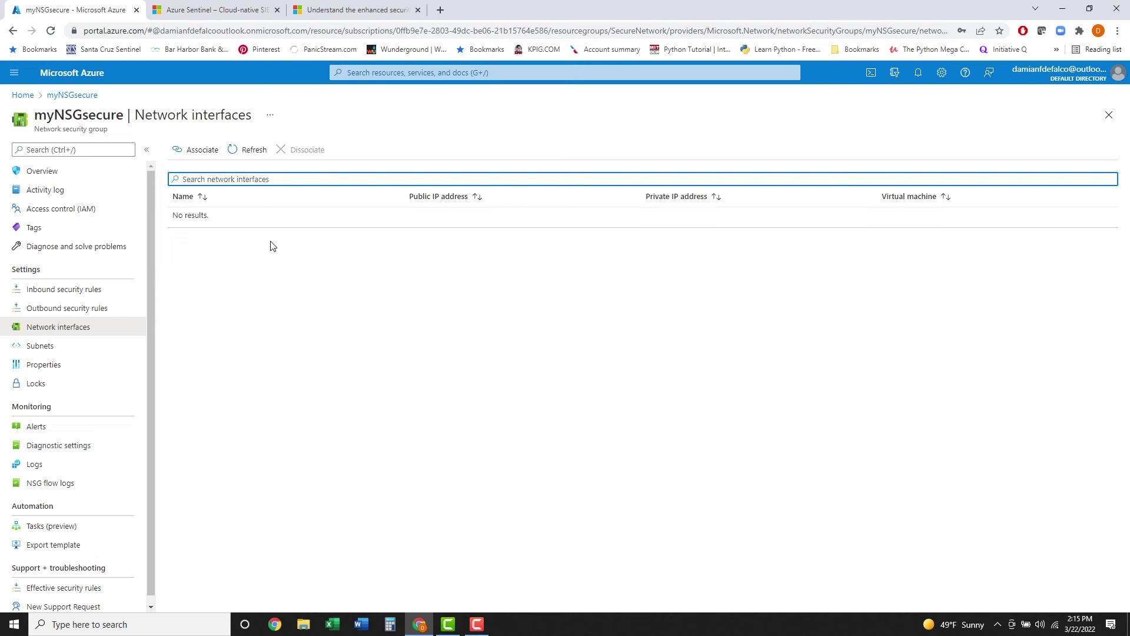
{"action": "left_click", "coordinate": [202, 153]}
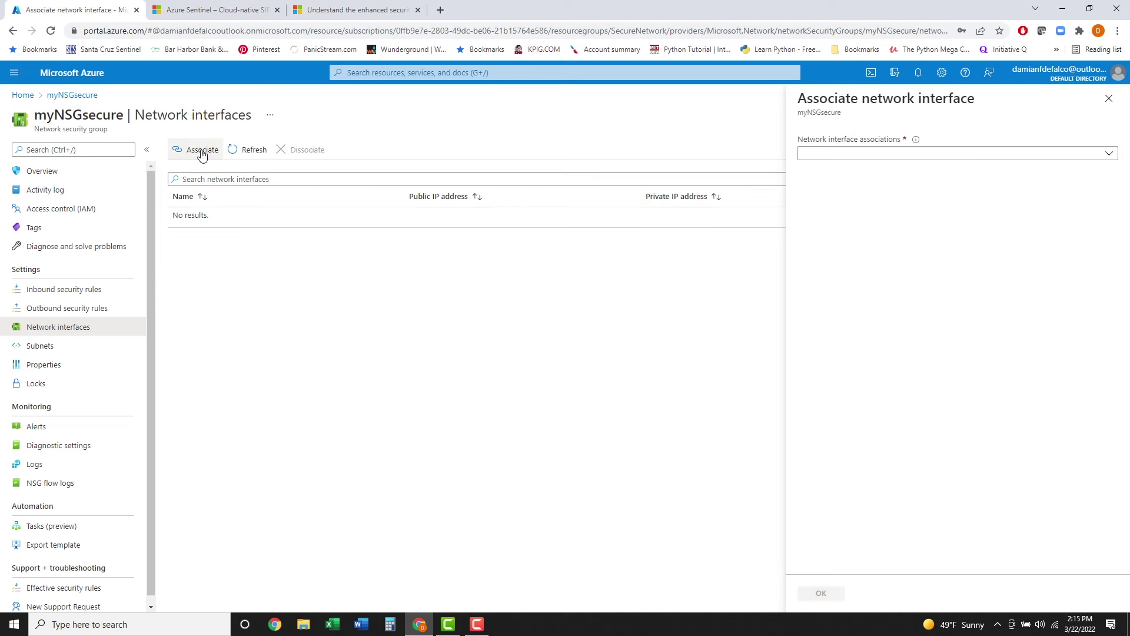
{"action": "left_click", "coordinate": [1110, 154]}
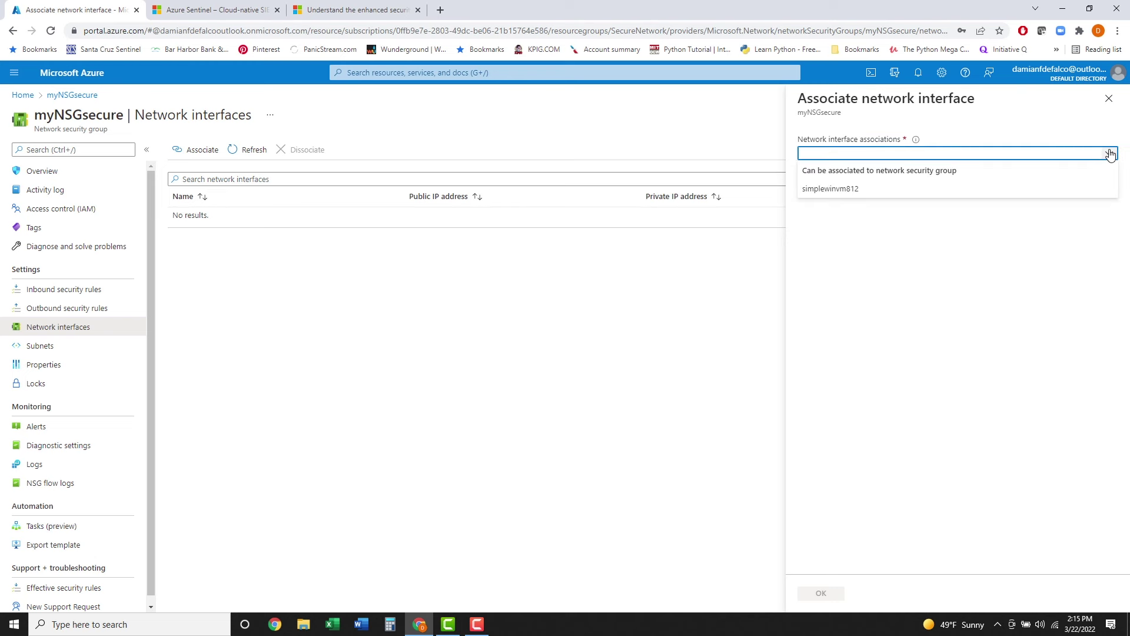
{"action": "left_click", "coordinate": [841, 199]}
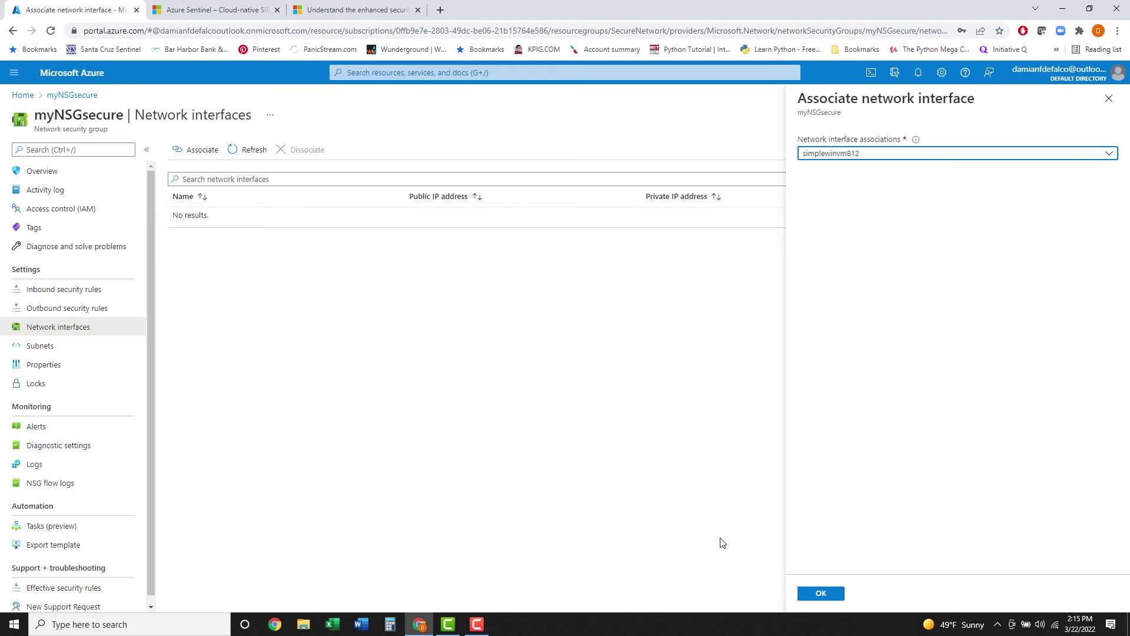
{"action": "left_click", "coordinate": [818, 594]}
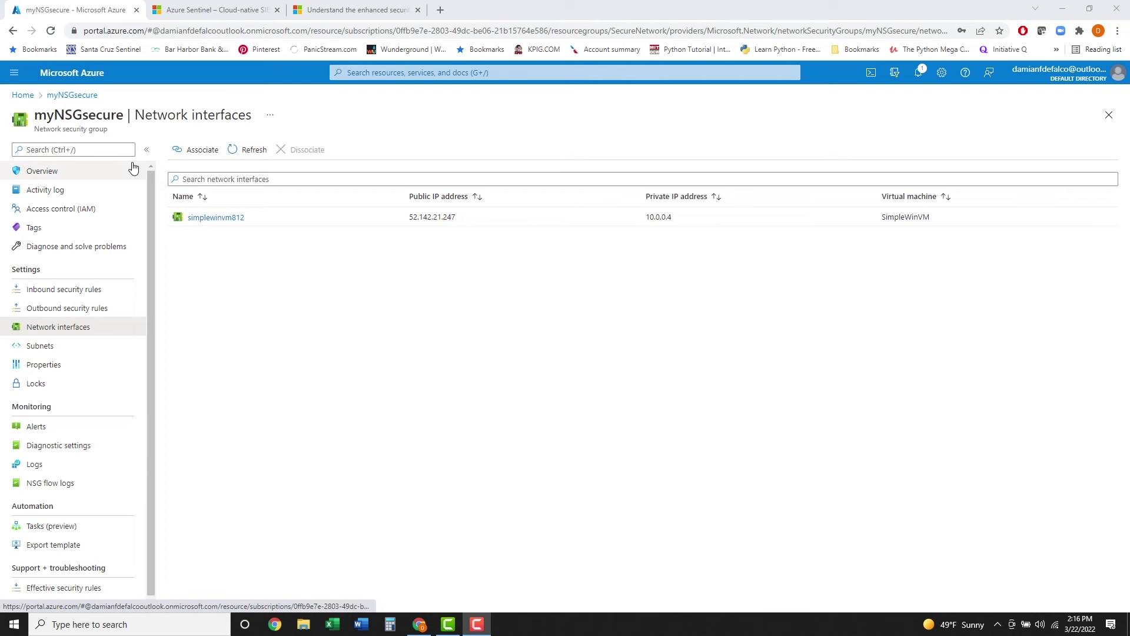
Return to the portal home, open the SimpleWinVM virtual machine, and examine the inbound port rules in its networking settings.
{"action": "left_click", "coordinate": [23, 96]}
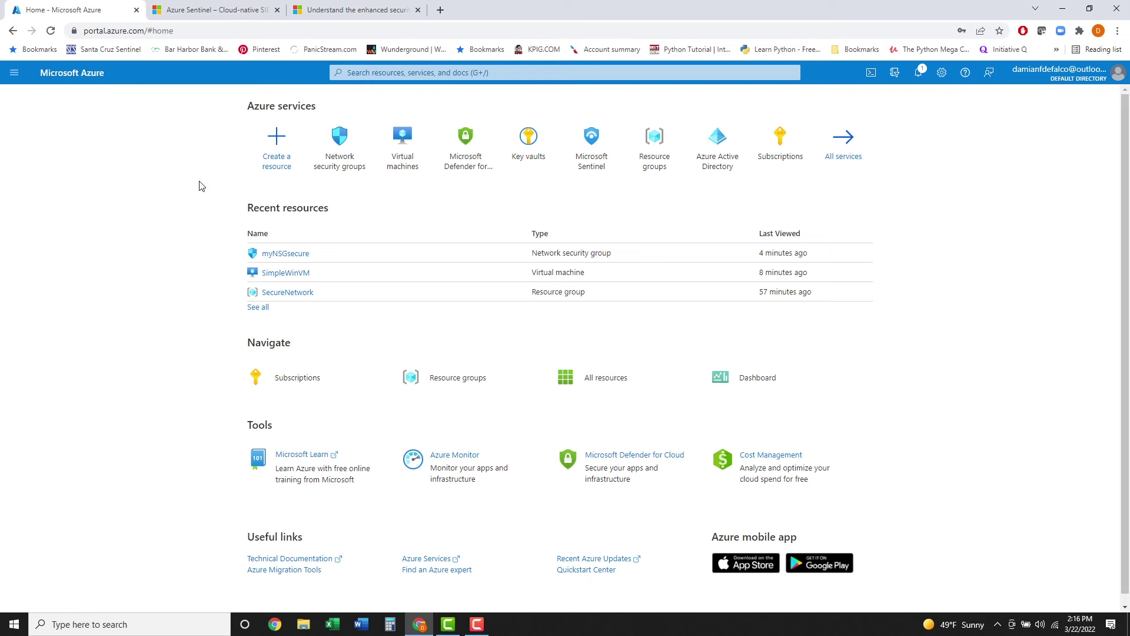
{"action": "left_click", "coordinate": [287, 274]}
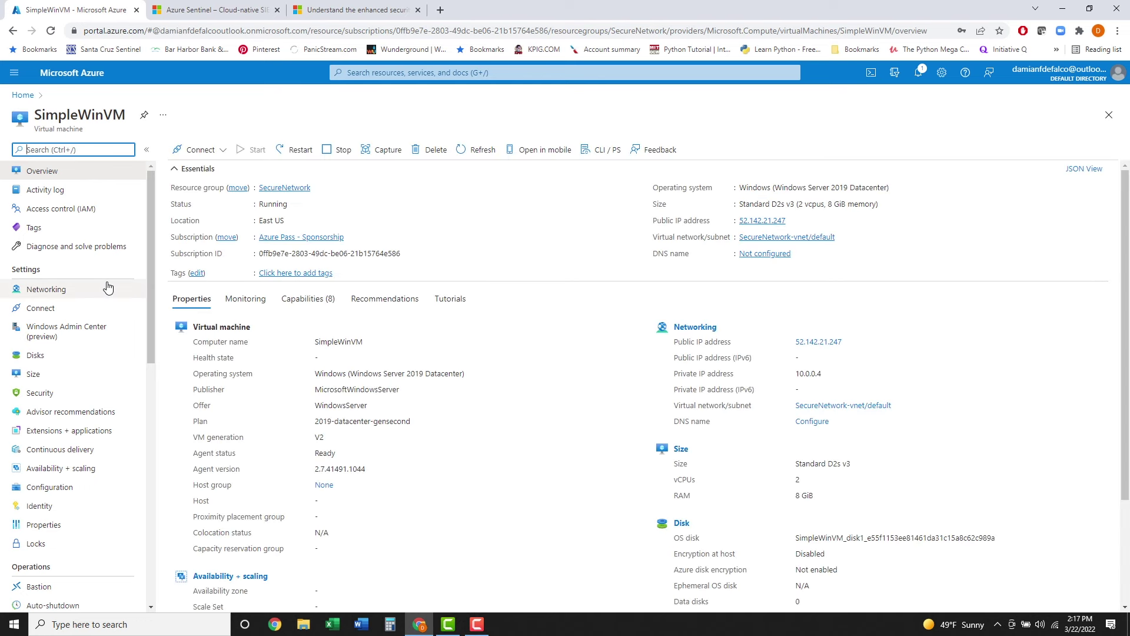
{"action": "left_click", "coordinate": [56, 294]}
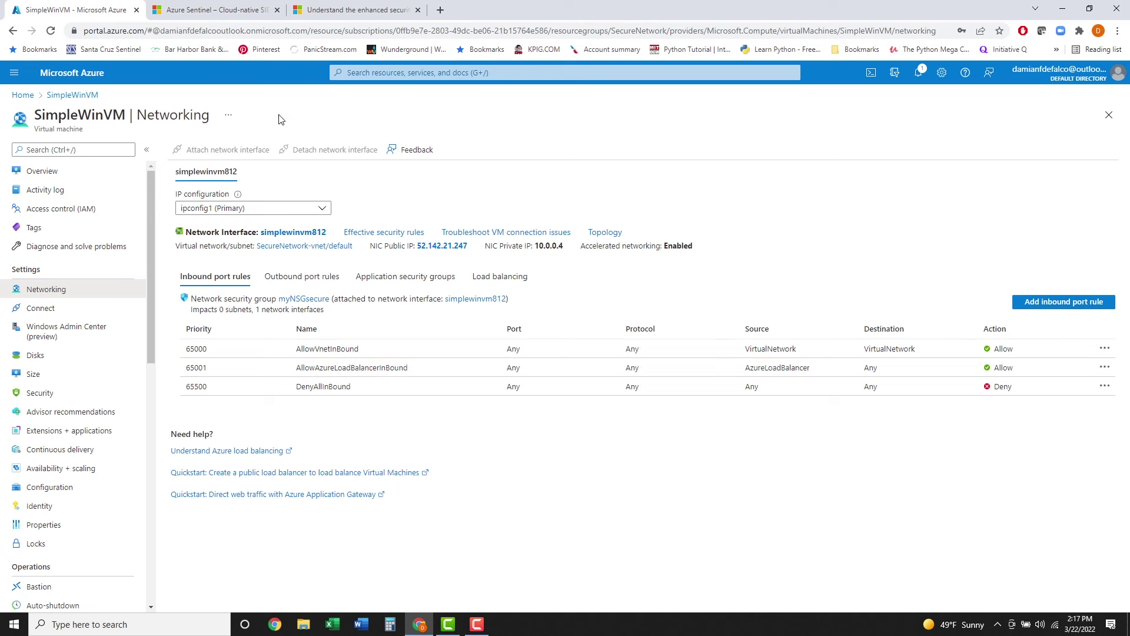
{"action": "key", "text": "F9"}
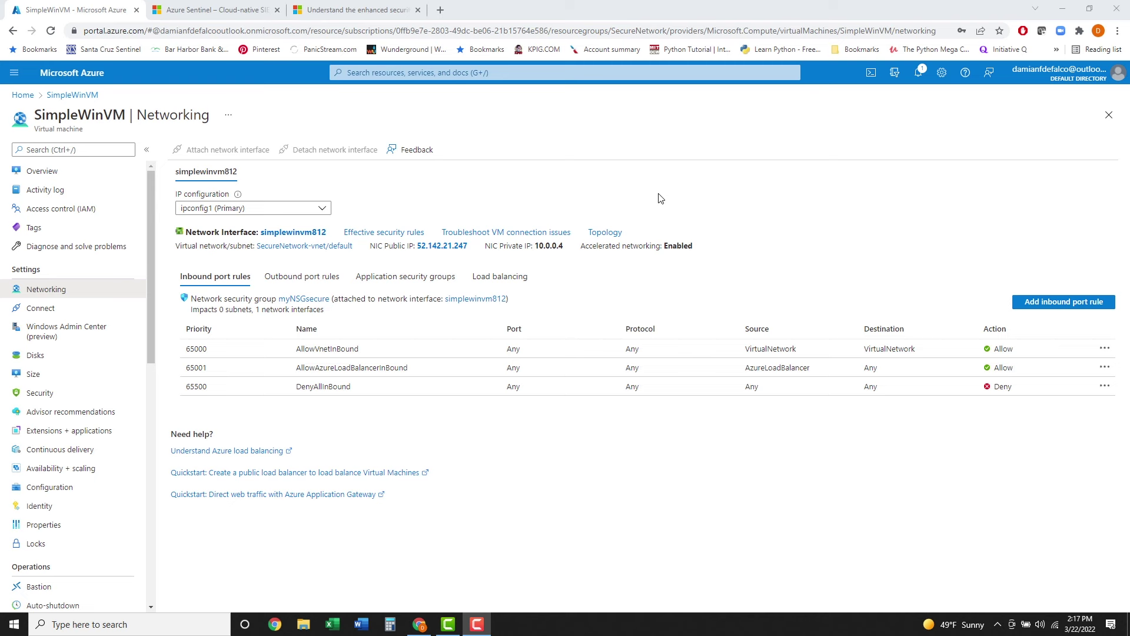
Start a new inbound port rule for SimpleWinVM, keeping the destination Any and setting the service to RDP.
{"action": "left_click", "coordinate": [1067, 304]}
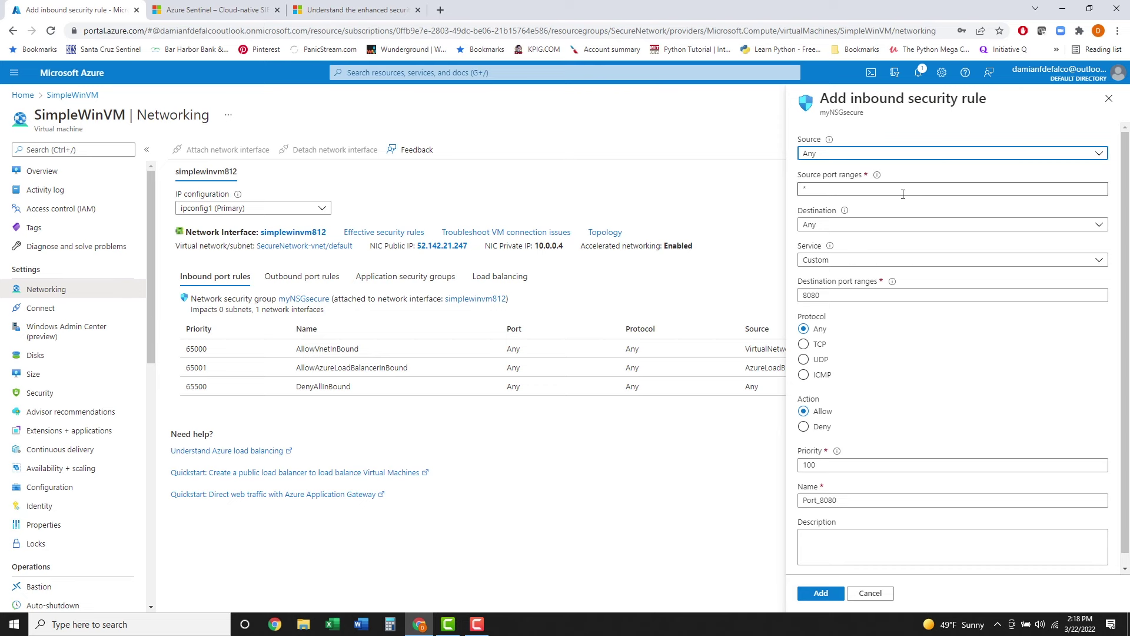
{"action": "left_click", "coordinate": [920, 230]}
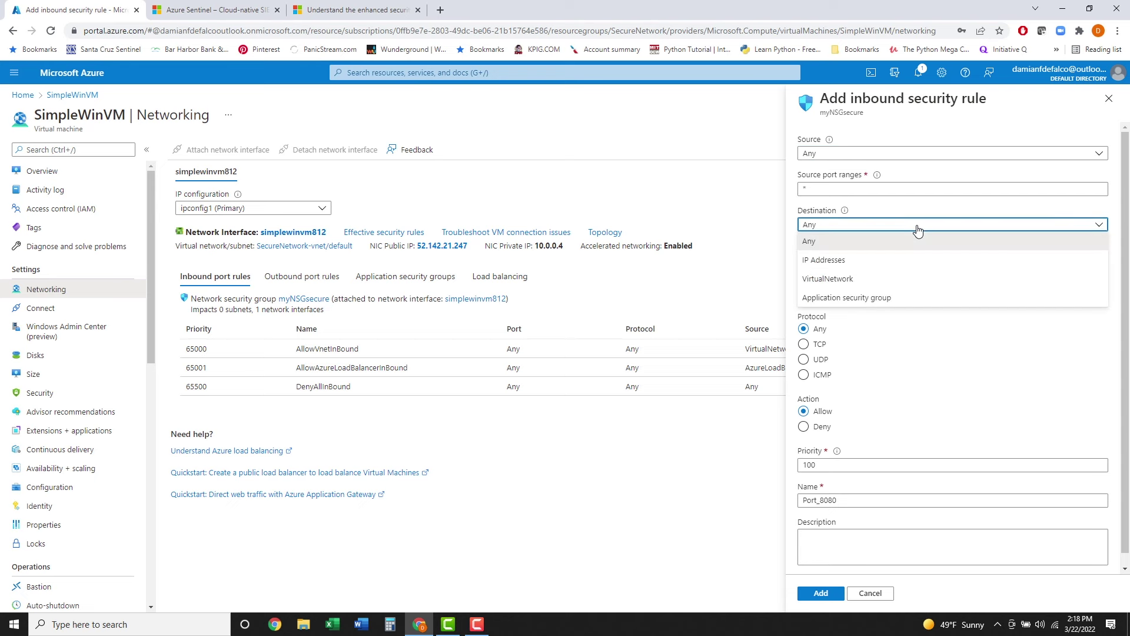
{"action": "left_click", "coordinate": [918, 229]}
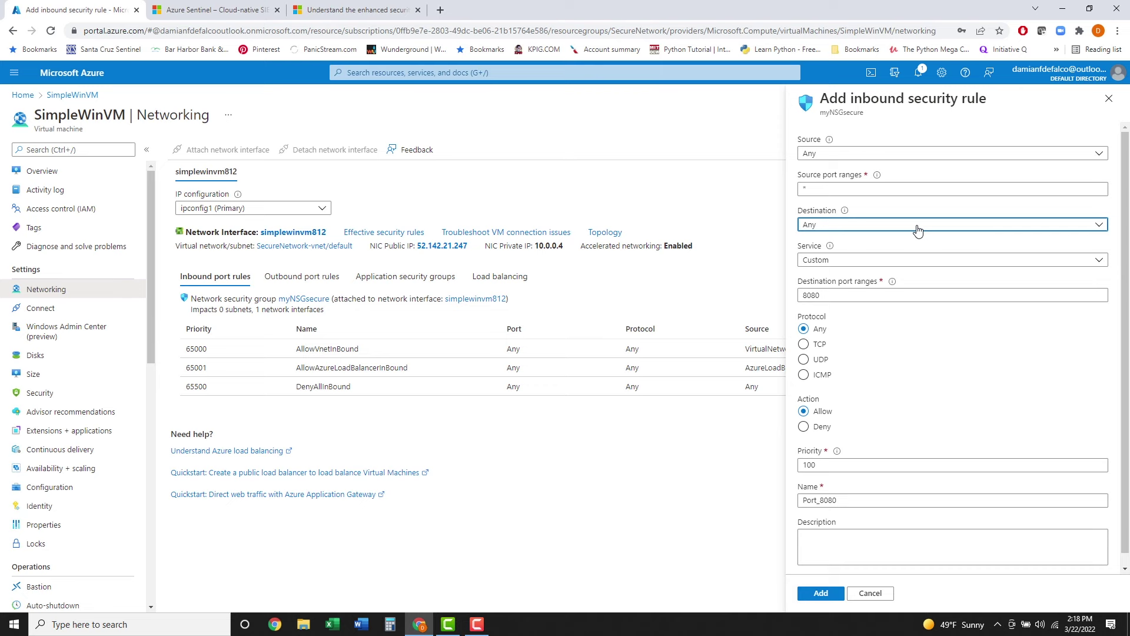
{"action": "key", "text": "Tab"}
{"action": "left_click", "coordinate": [910, 264]}
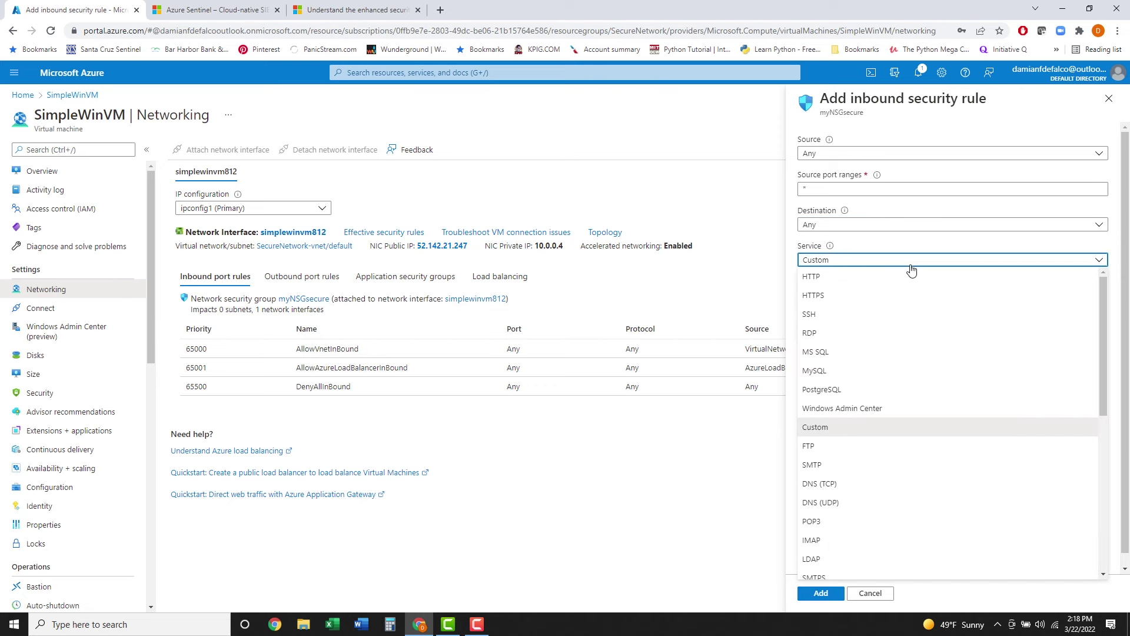
{"action": "left_click", "coordinate": [861, 340]}
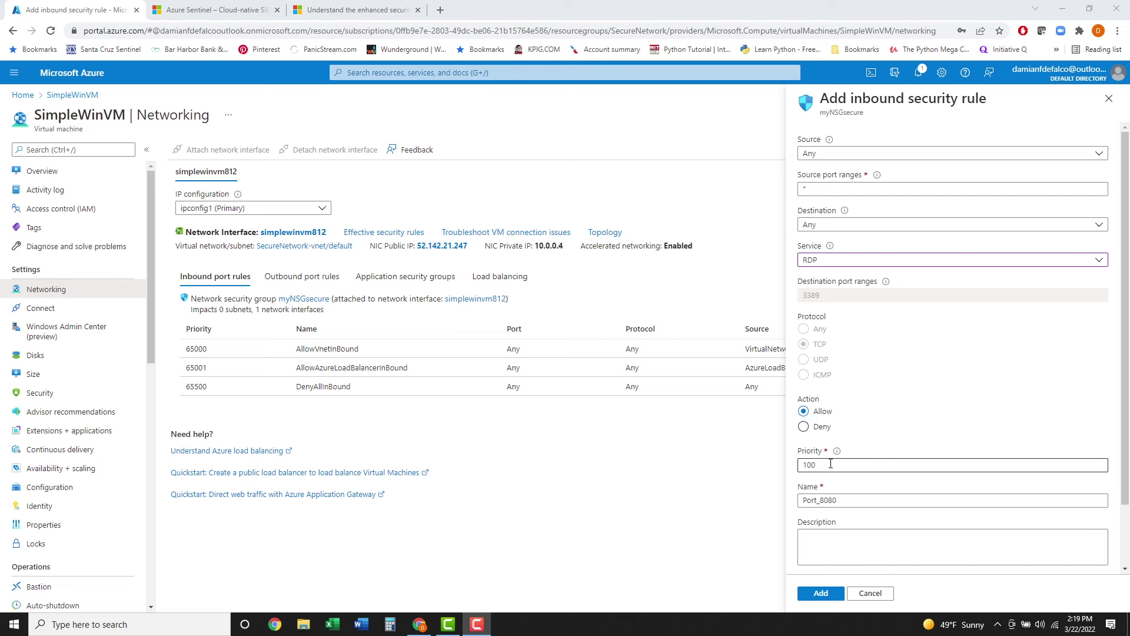
Set the new inbound rule's priority to 300 and its name to AllowRDP.
{"action": "left_click_drag", "start_coordinate": [831, 464], "coordinate": [799, 471]}
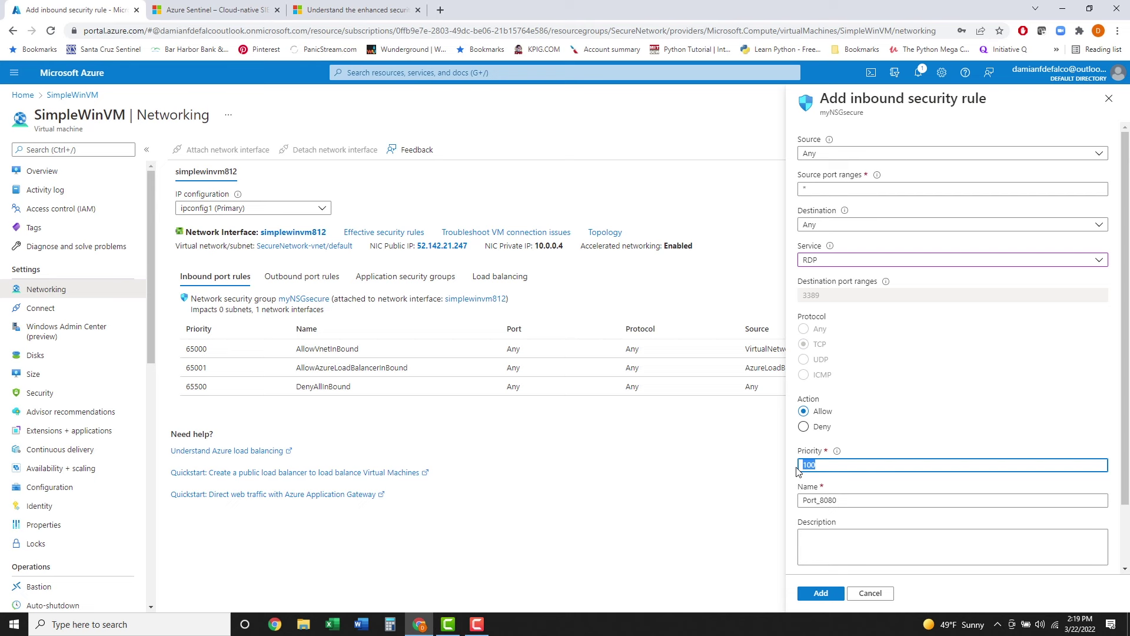
{"action": "type", "text": "300"}
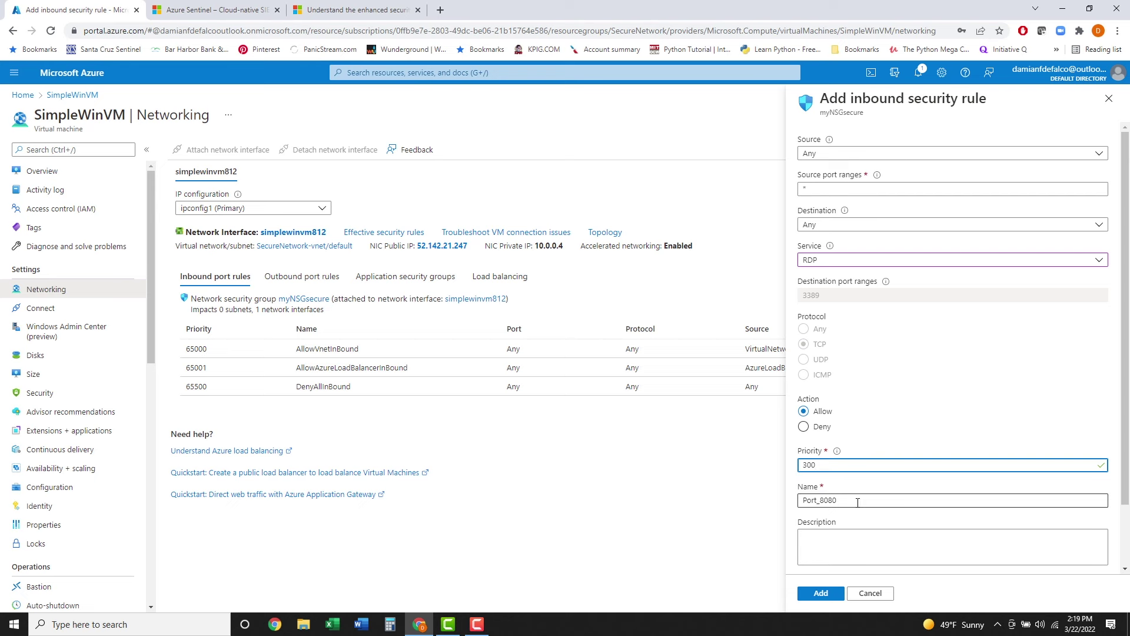
{"action": "left_click_drag", "start_coordinate": [857, 502], "coordinate": [801, 503]}
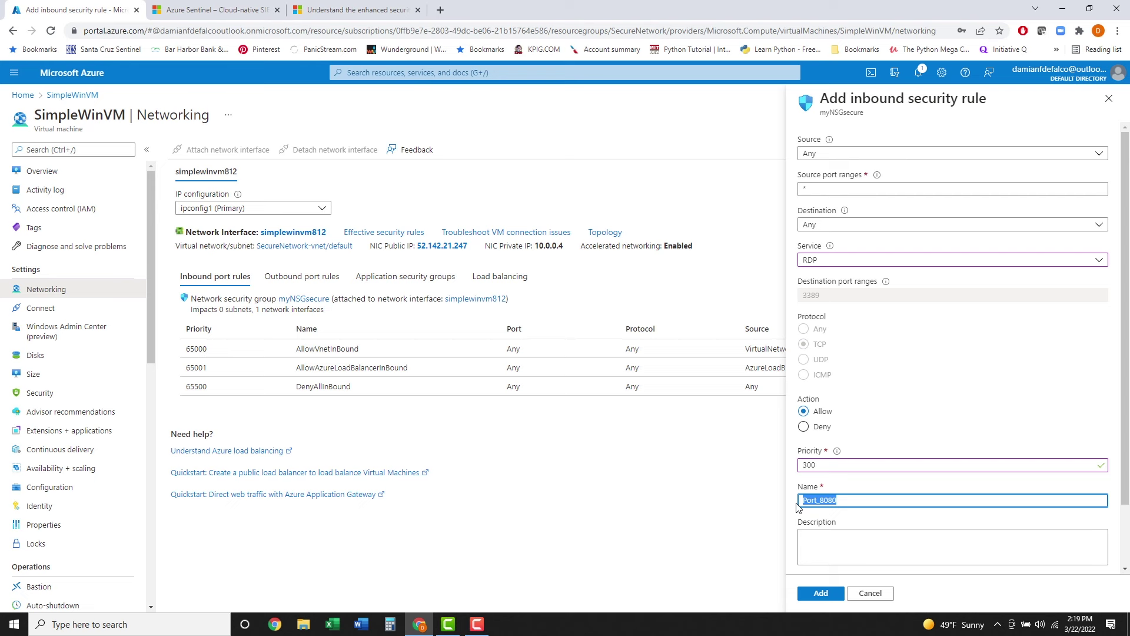
{"action": "type", "text": "AllowR"}
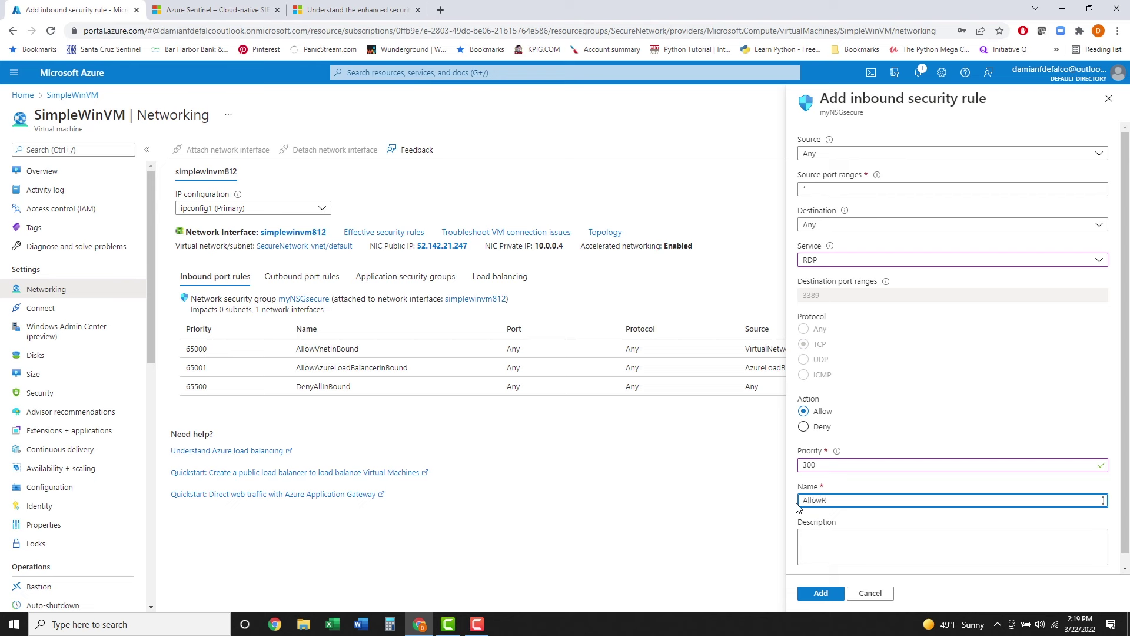
{"action": "type", "text": "DP"}
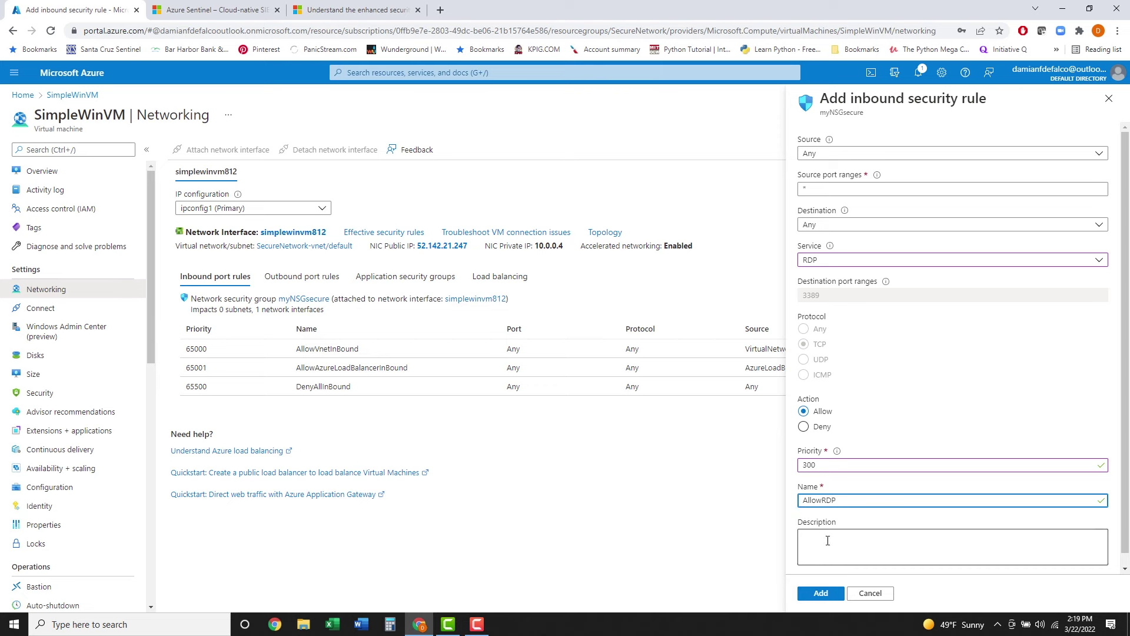
Add the AllowRDP inbound security rule to myNSGsecure and check the portal notifications for its creation.
{"action": "left_click", "coordinate": [830, 596]}
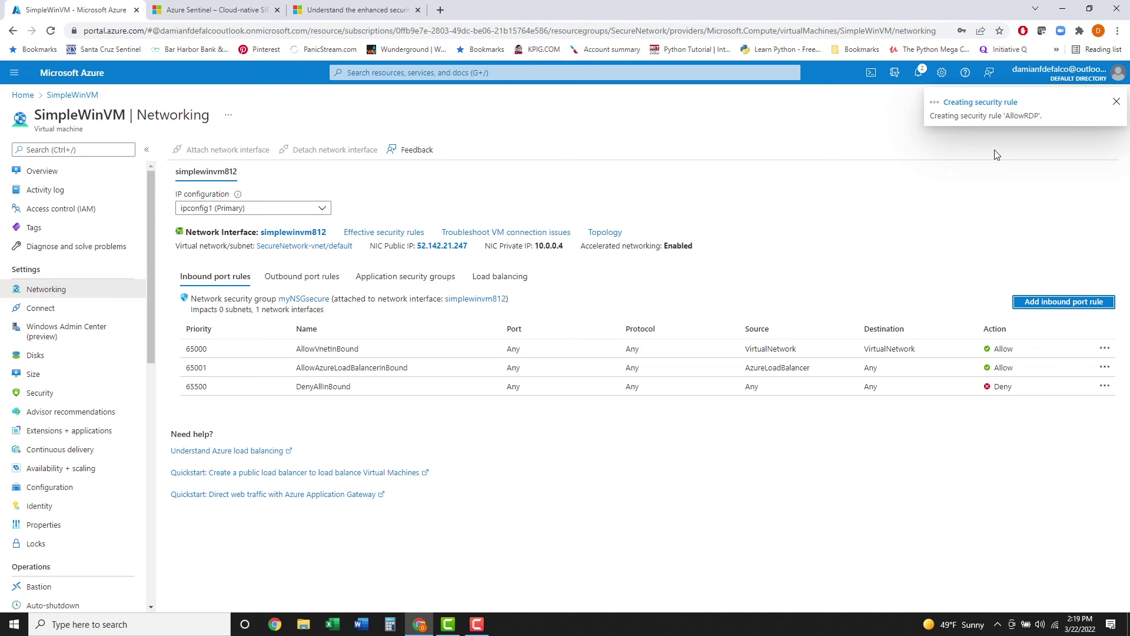
{"action": "left_click", "coordinate": [919, 76]}
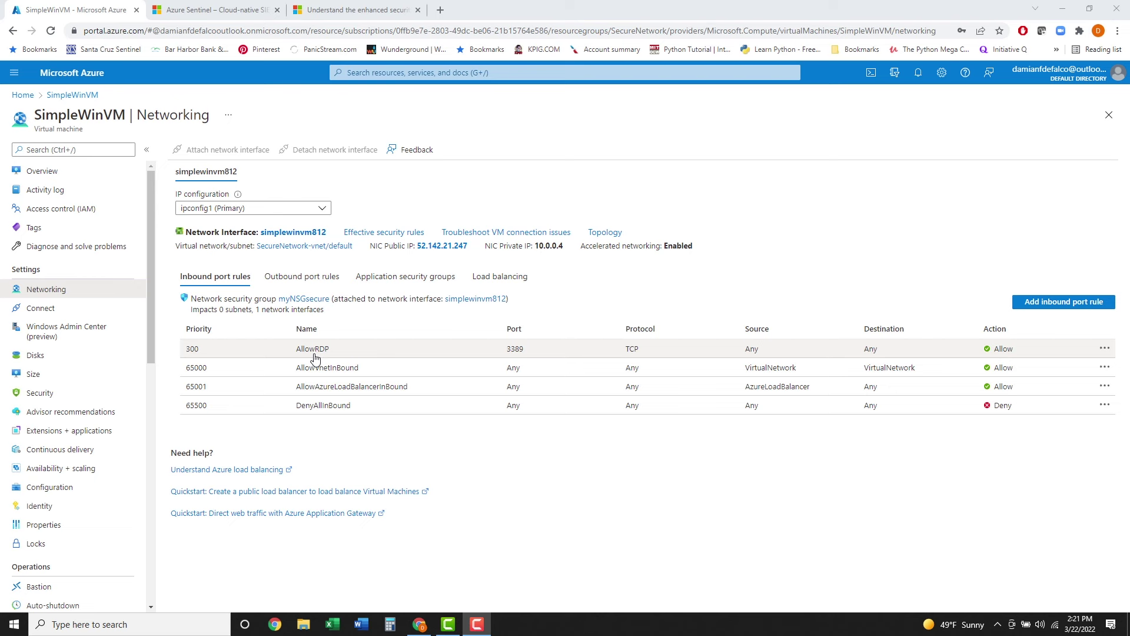
Download the RDP file for SimpleWinVM from its overview, using the public IP address and port 3389.
{"action": "left_click", "coordinate": [40, 172]}
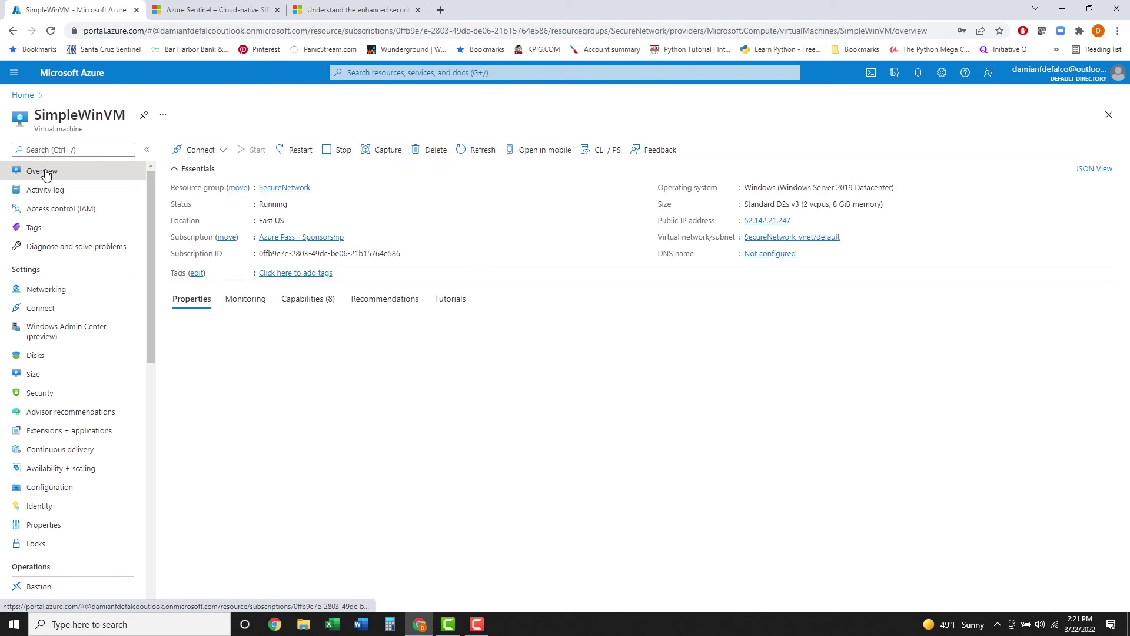
{"action": "left_click", "coordinate": [226, 152]}
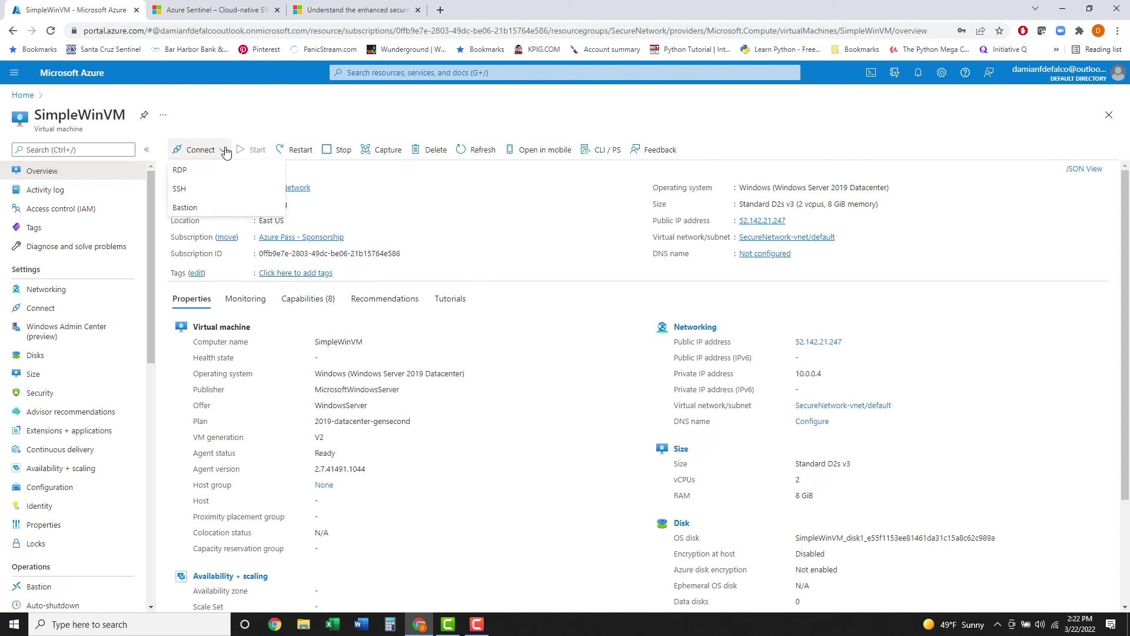
{"action": "left_click", "coordinate": [182, 171]}
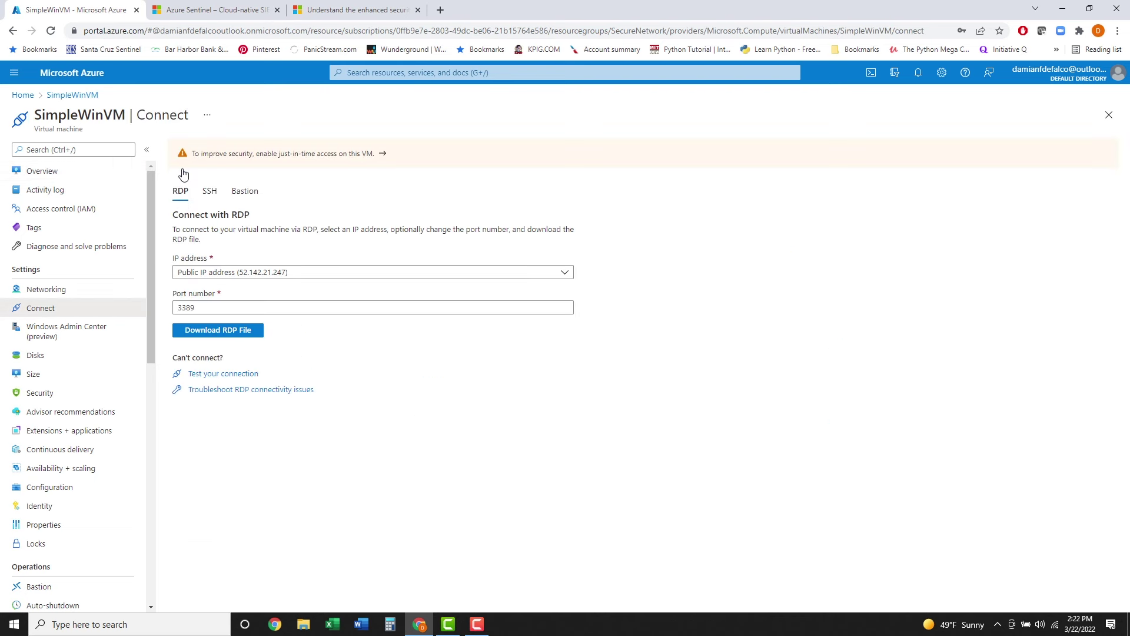
{"action": "left_click", "coordinate": [214, 333]}
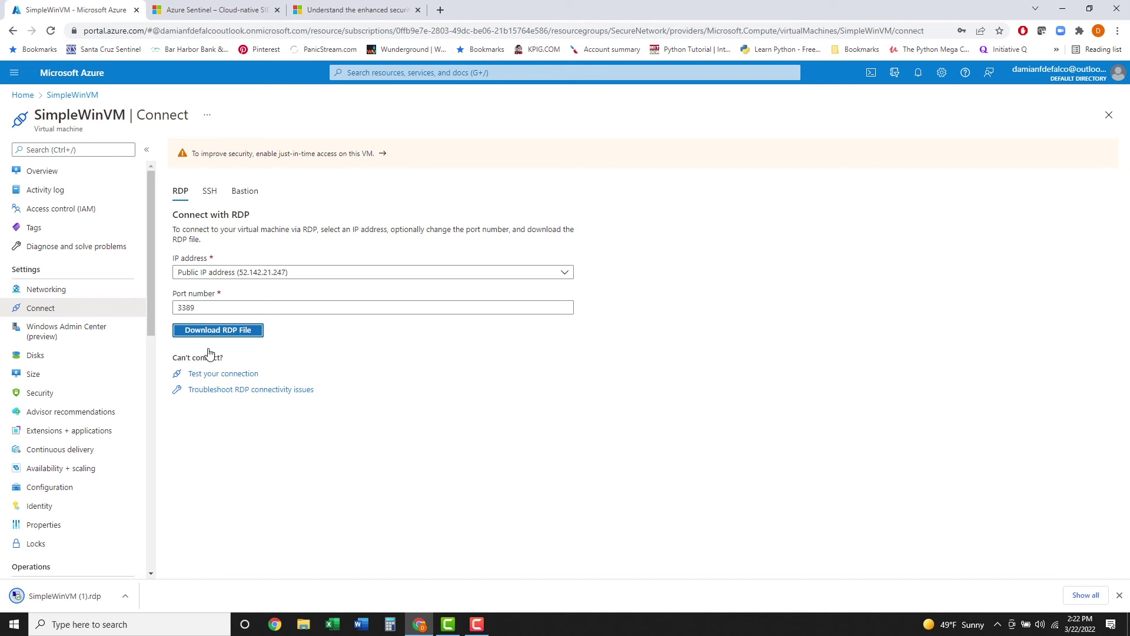
Connect to SimpleWinVM with the downloaded RDP file, signing in as azureuser with the account password and accepting the certificate warning.
{"action": "left_click", "coordinate": [71, 596]}
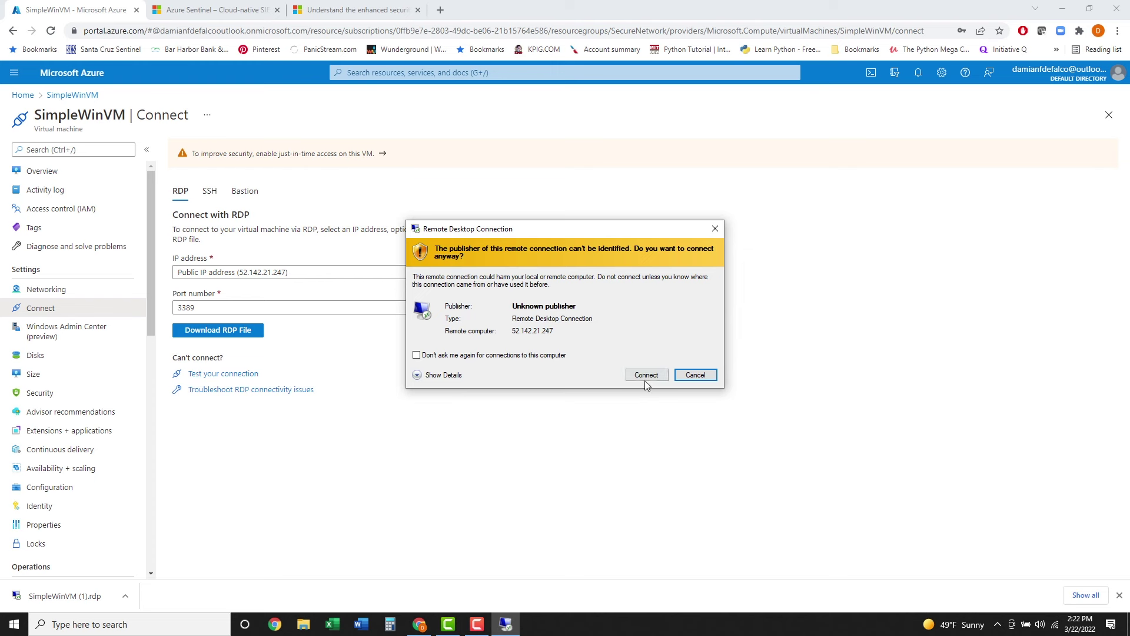
{"action": "left_click", "coordinate": [647, 375]}
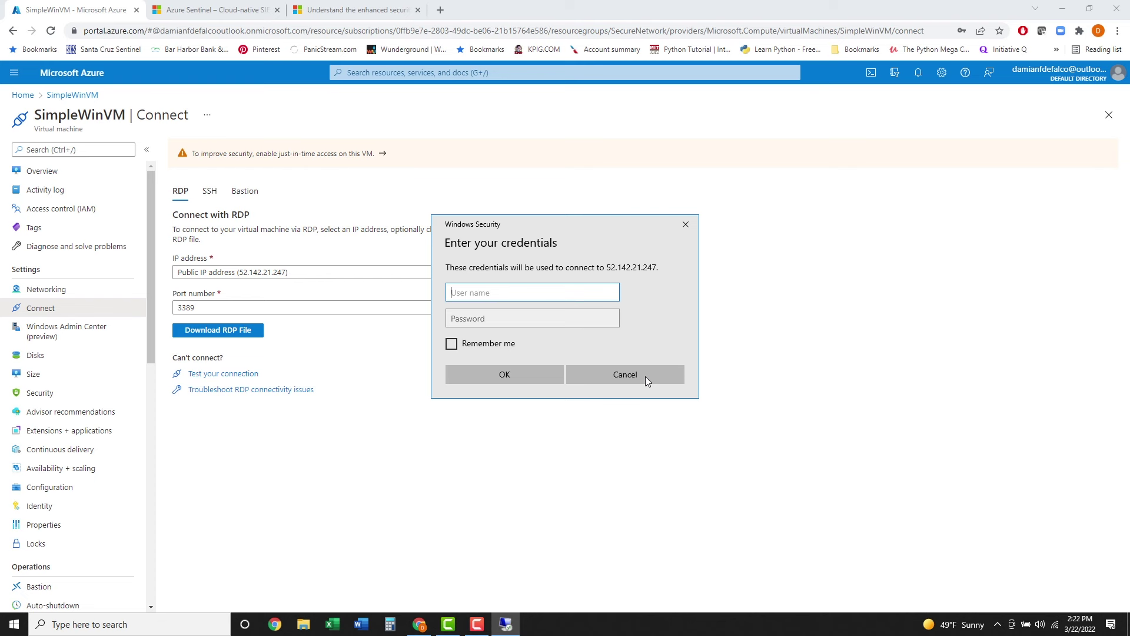
{"action": "type", "text": "azureuser"}
{"action": "key", "text": "Tab"}
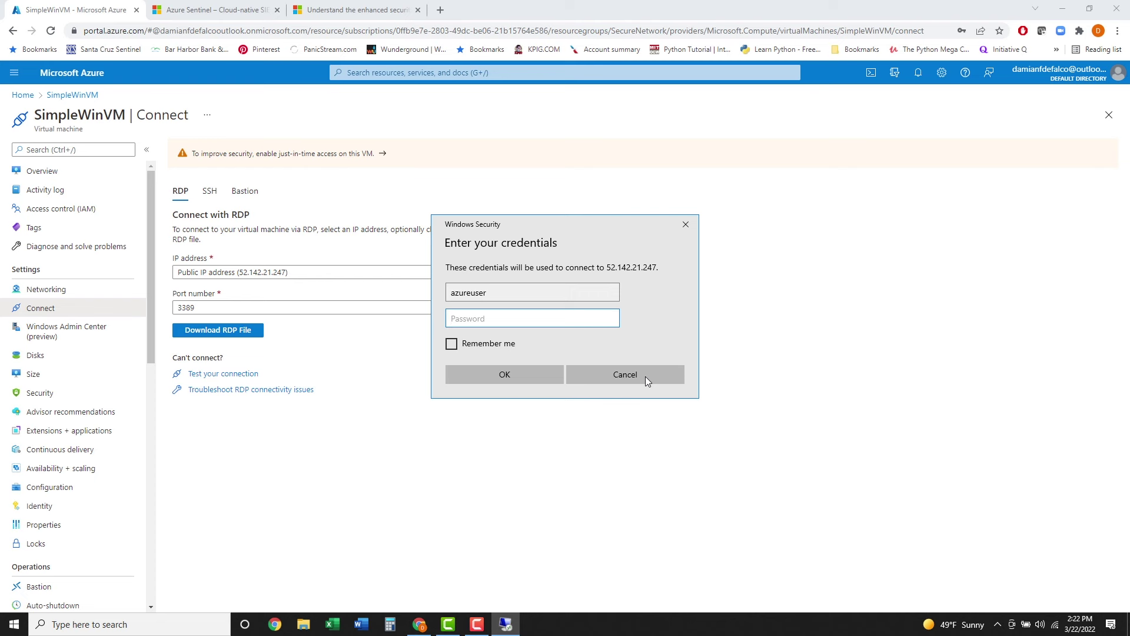
{"action": "type", "text": "•••••••••••••"}
{"action": "left_click", "coordinate": [507, 372]}
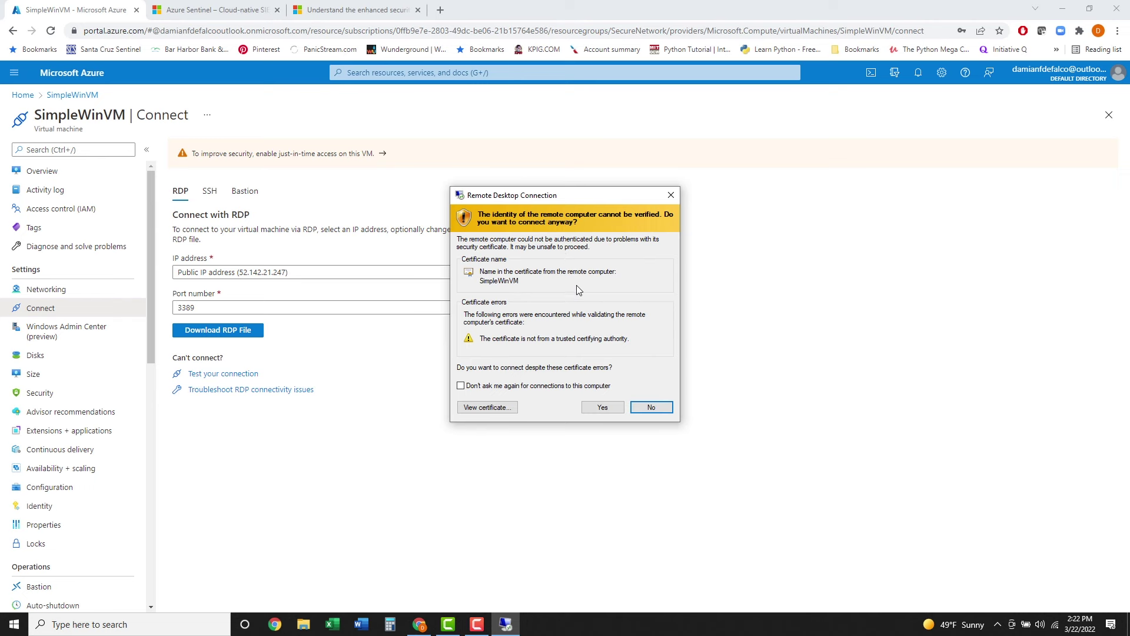
{"action": "left_click", "coordinate": [601, 409]}
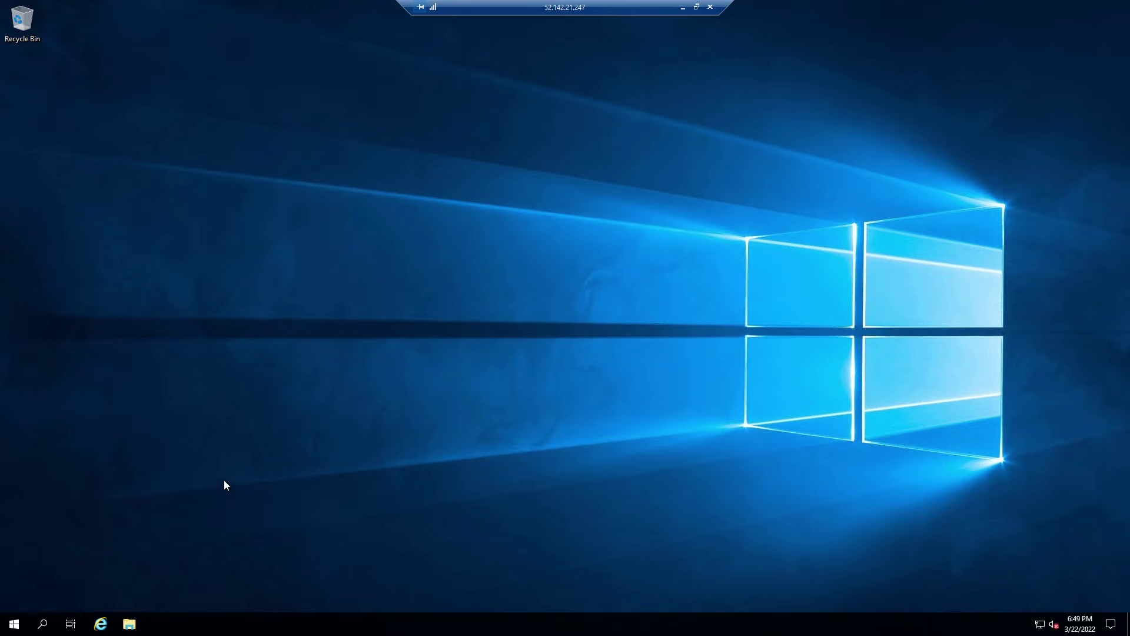
{"action": "left_click", "coordinate": [100, 623]}
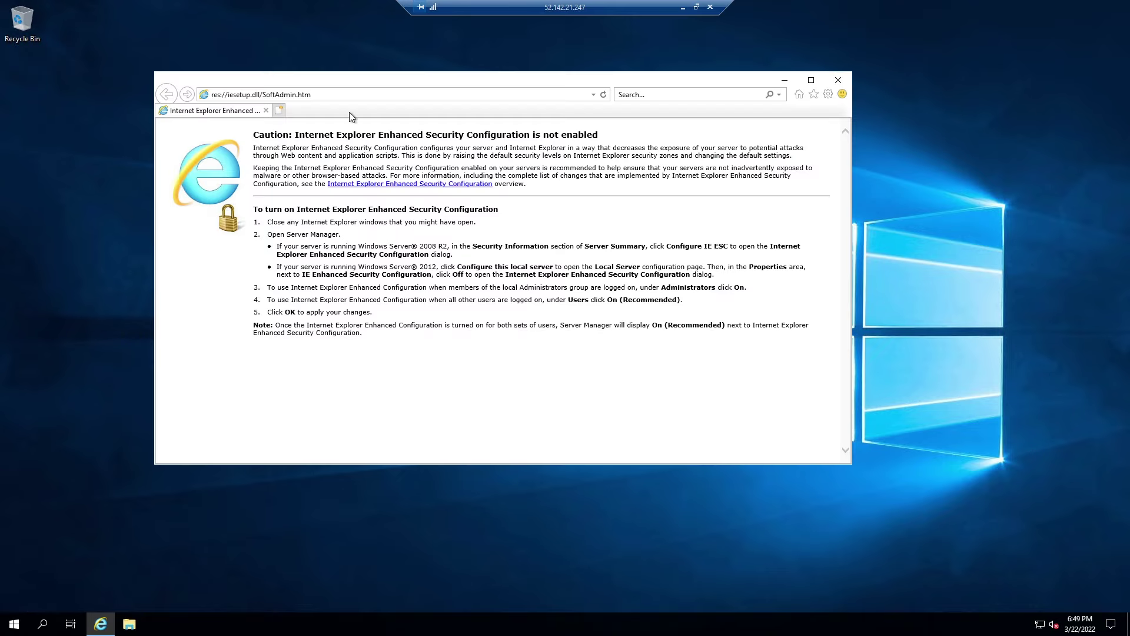
{"action": "left_click", "coordinate": [351, 96]}
{"action": "type", "text": "ww"}
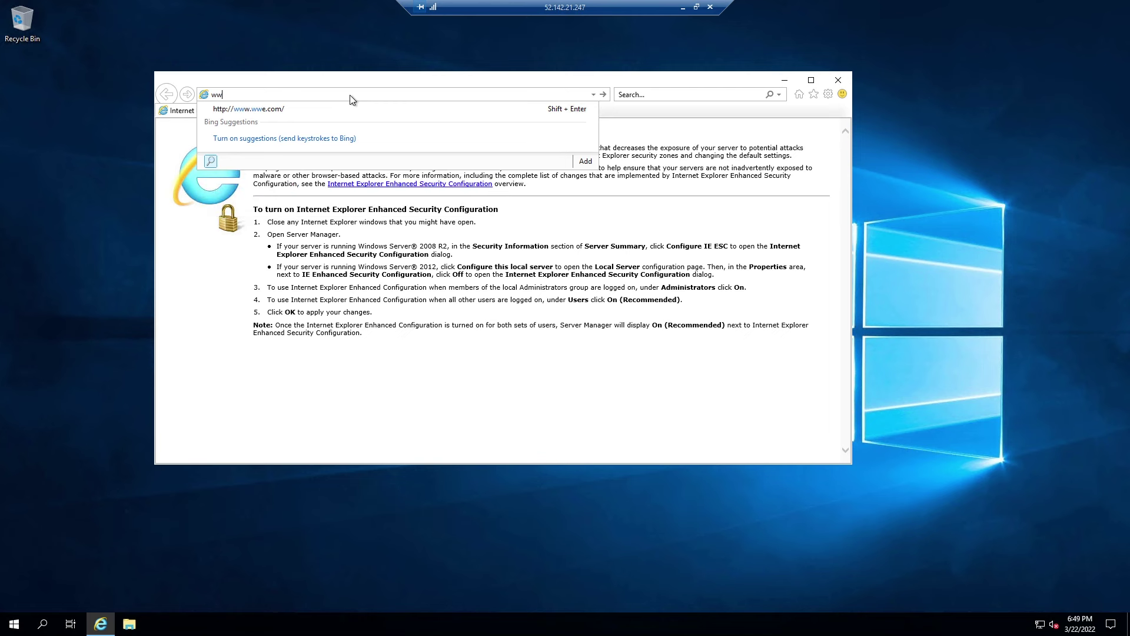
{"action": "type", "text": "w.bing.com/"}
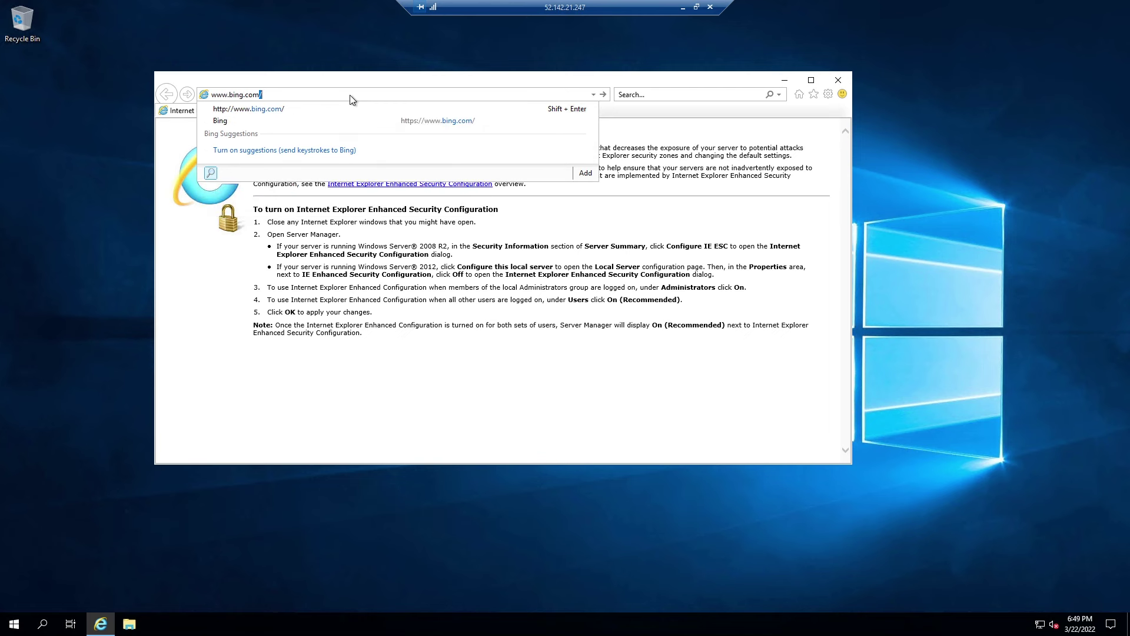
{"action": "key", "text": "Return"}
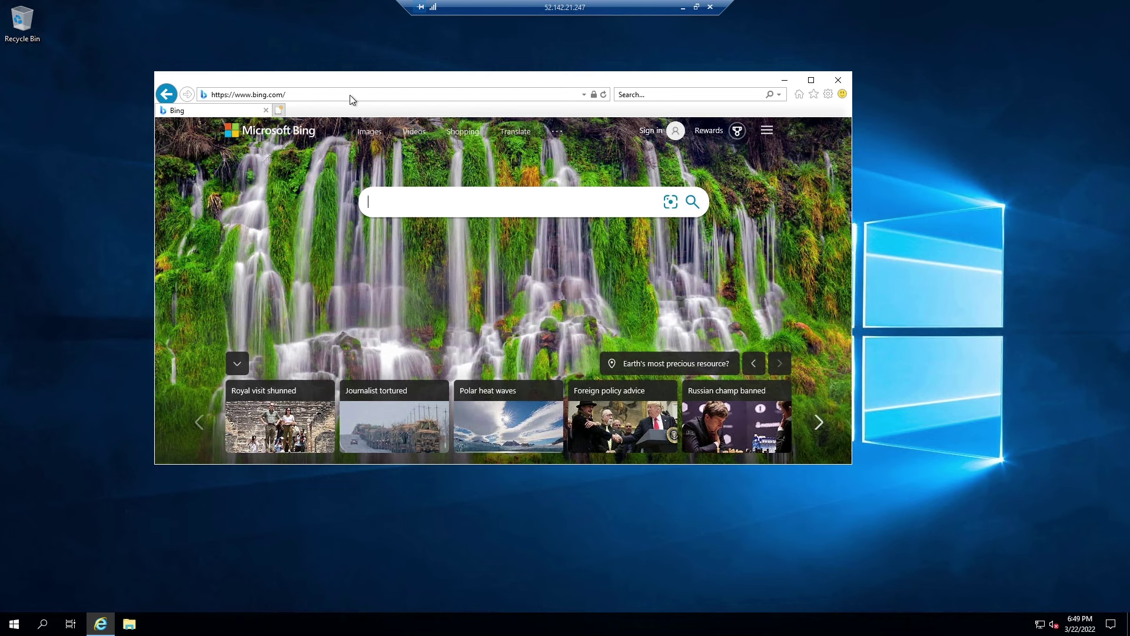
{"action": "left_click", "coordinate": [837, 79]}
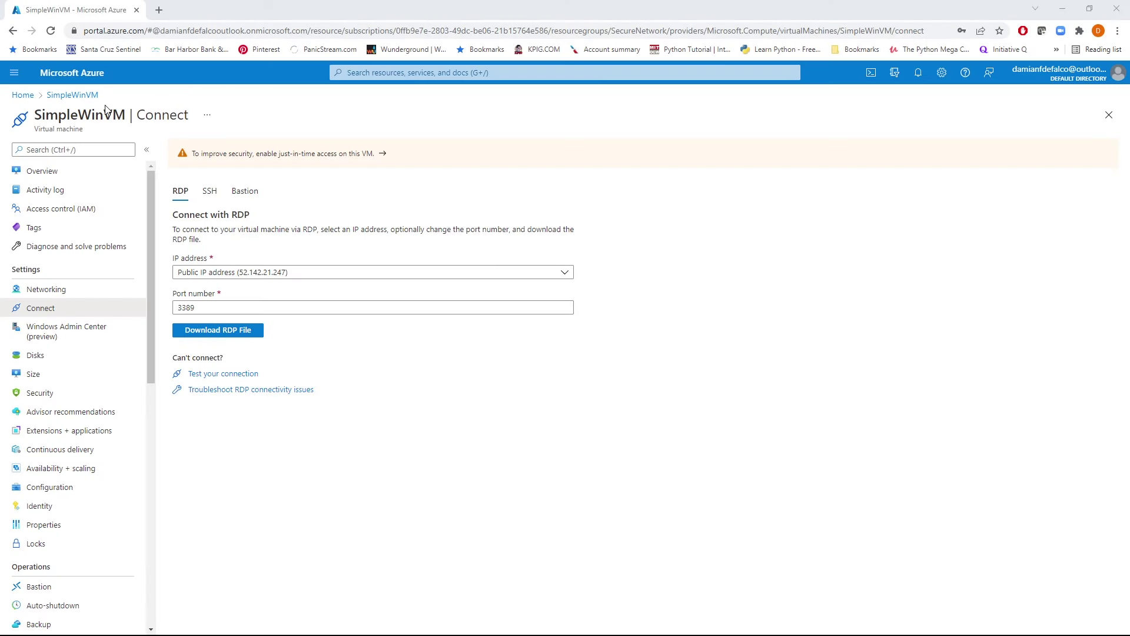
Switch back to the Azure portal and examine SimpleWinVM's outbound port rules, including whether AllowInternetOutBound can be deleted.
{"action": "left_click", "coordinate": [46, 175]}
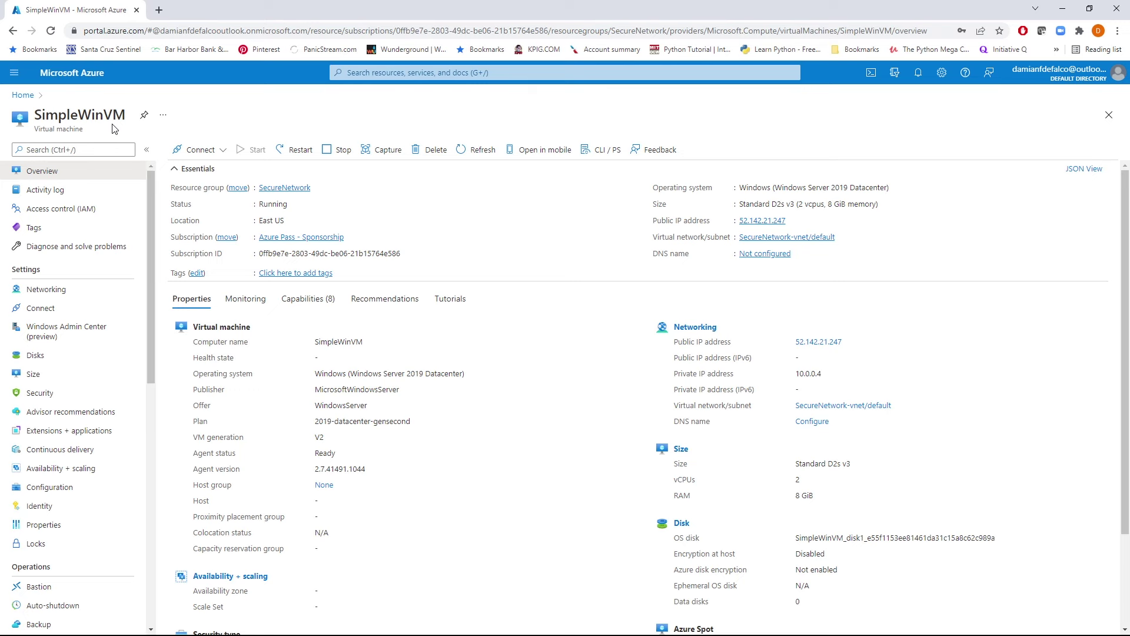
{"action": "left_click", "coordinate": [47, 293]}
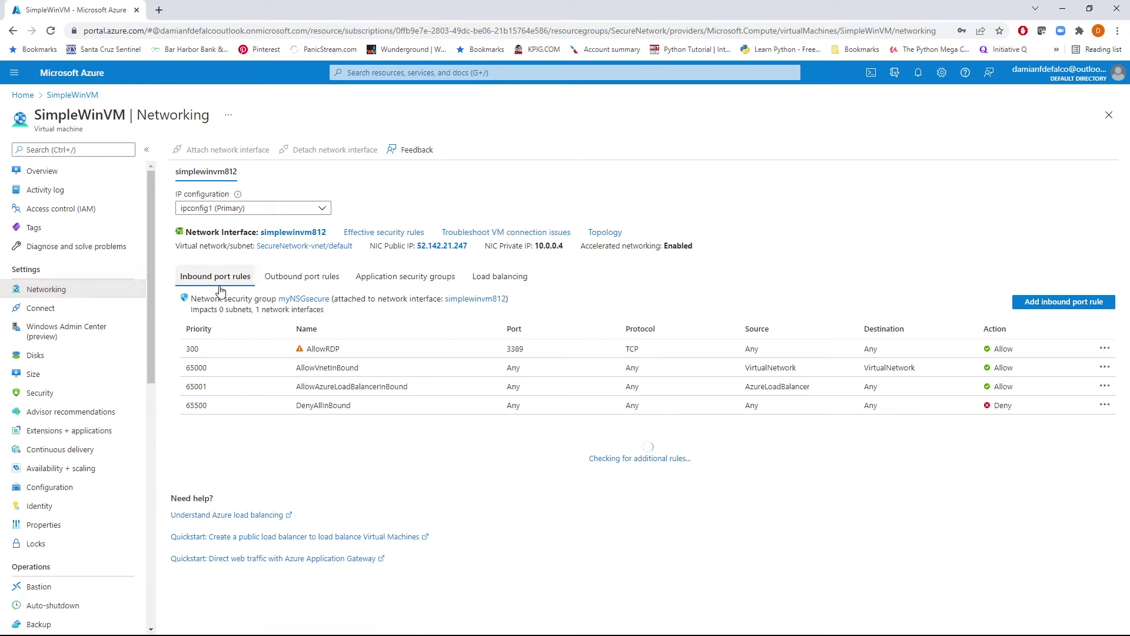
{"action": "left_click", "coordinate": [318, 283]}
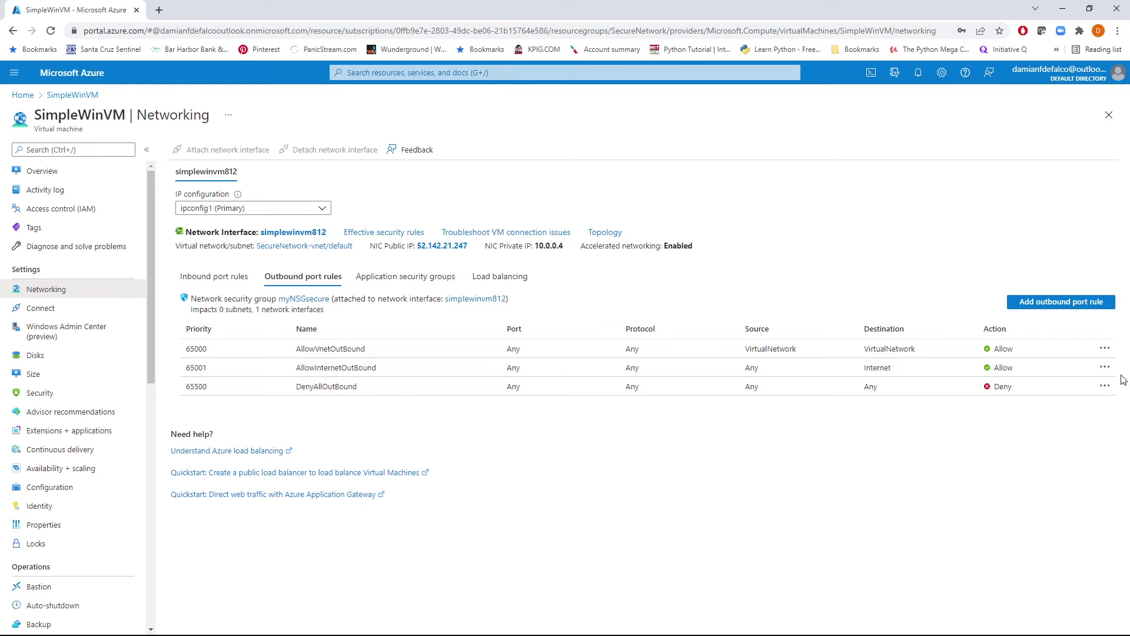
{"action": "left_click", "coordinate": [1104, 369]}
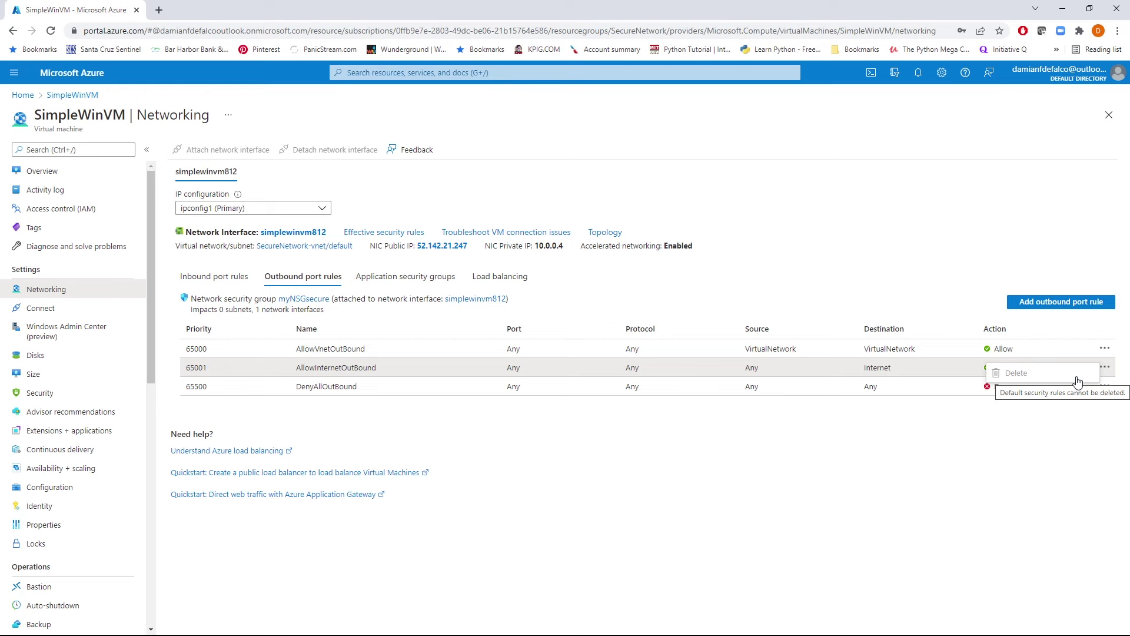
{"action": "left_click", "coordinate": [836, 432]}
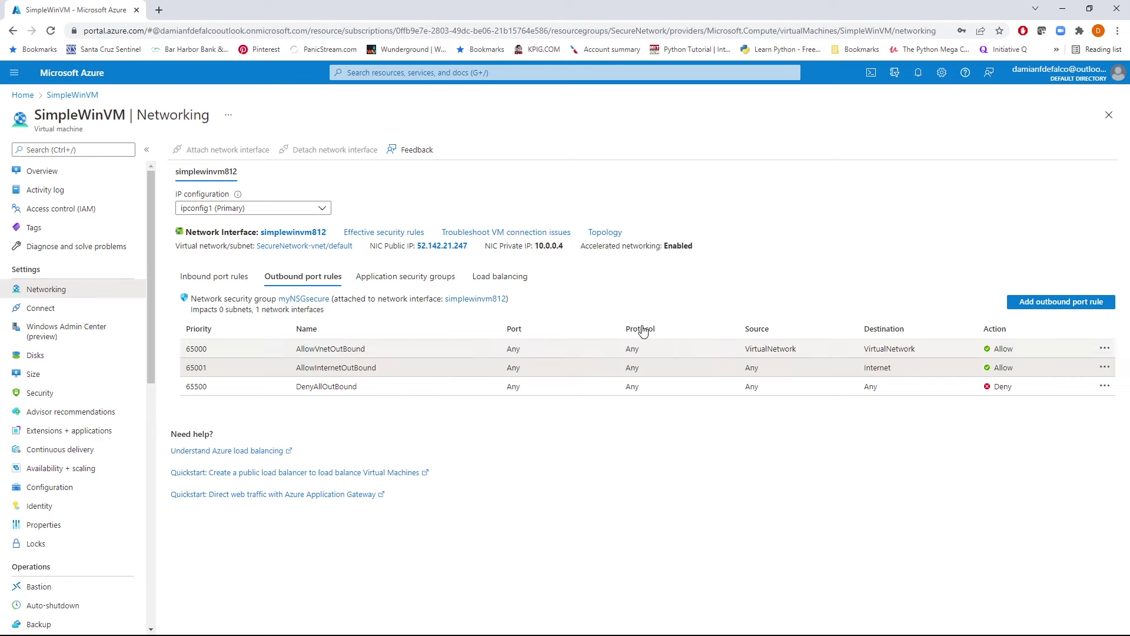
Start a new outbound port rule with destination service tag Internet, destination port ranges *, protocol TCP and action Deny.
{"action": "left_click", "coordinate": [1079, 302]}
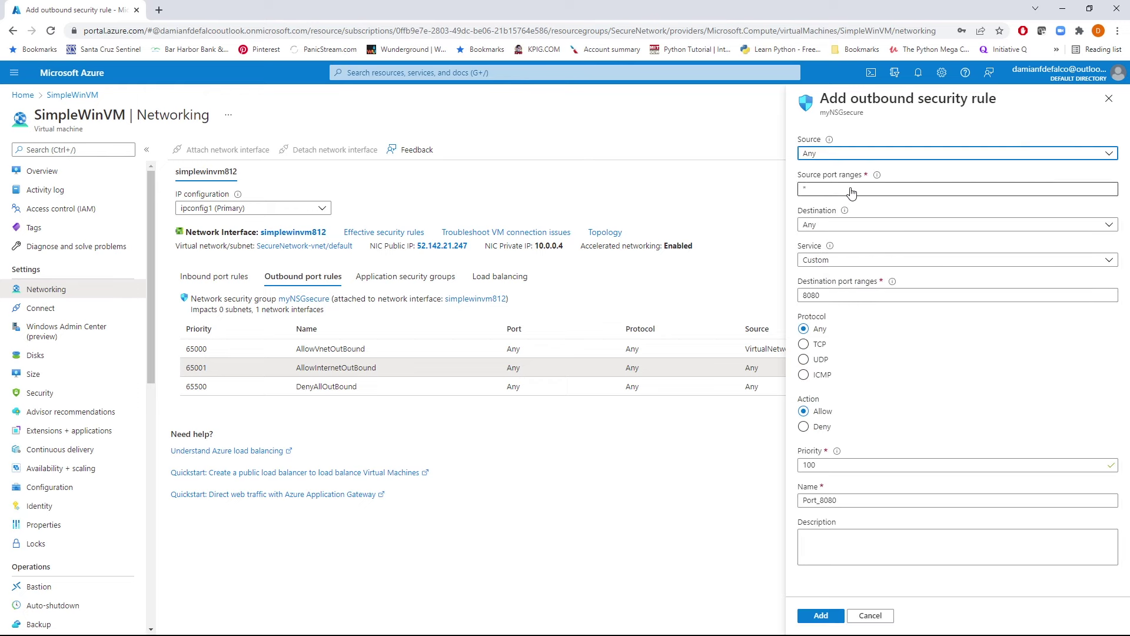
{"action": "left_click", "coordinate": [862, 227]}
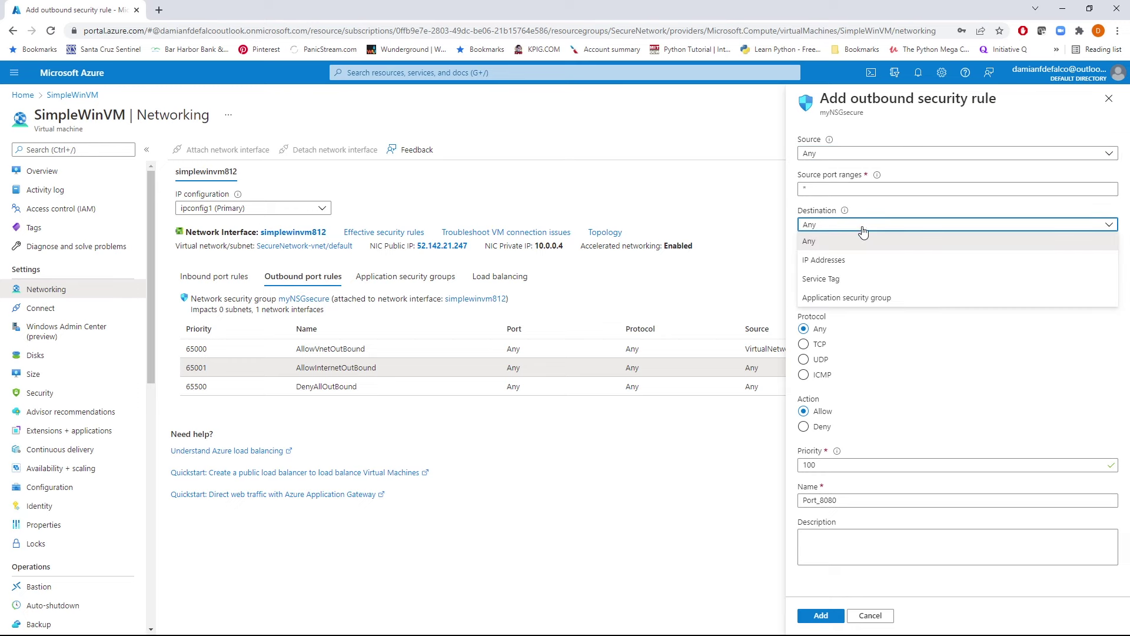
{"action": "left_click", "coordinate": [859, 279]}
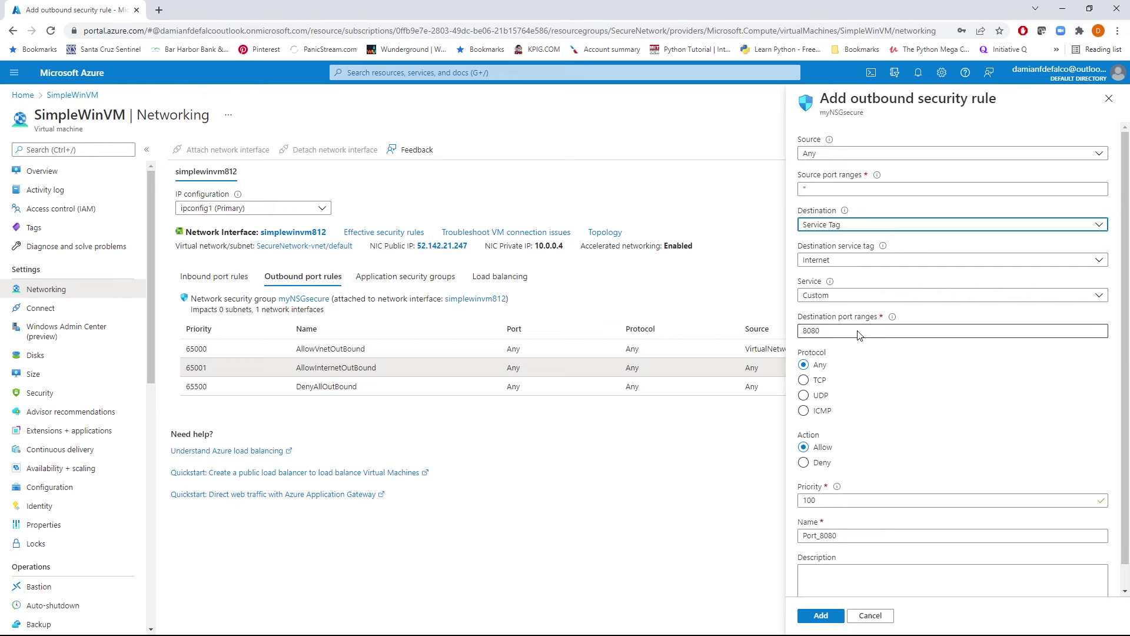
{"action": "left_click_drag", "start_coordinate": [857, 334], "coordinate": [801, 334]}
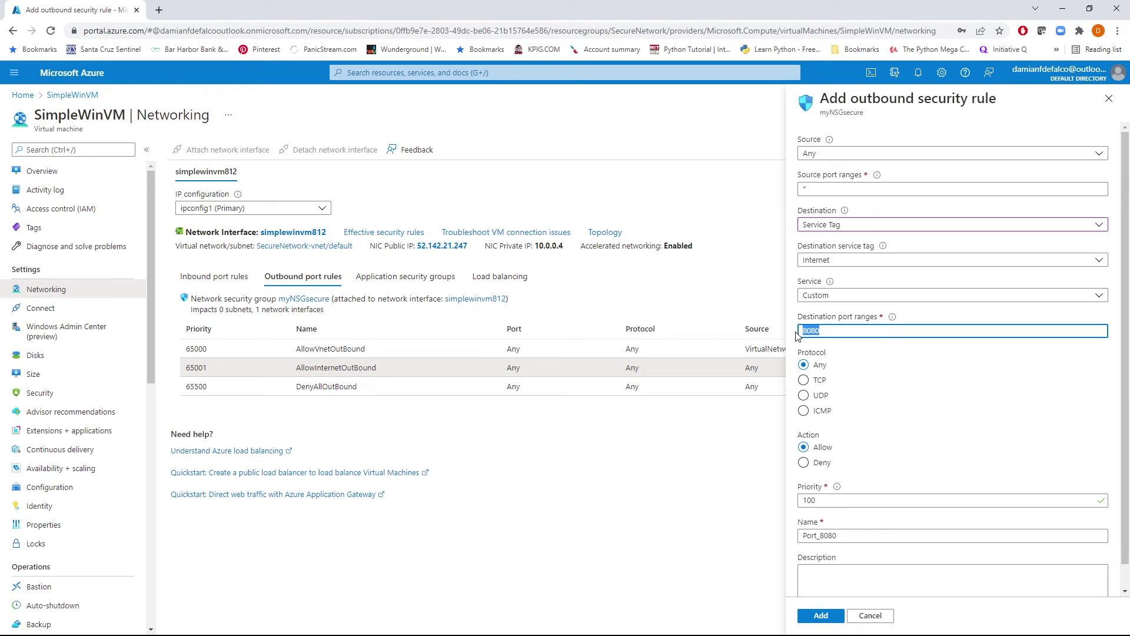
{"action": "type", "text": "*"}
{"action": "left_click", "coordinate": [807, 380]}
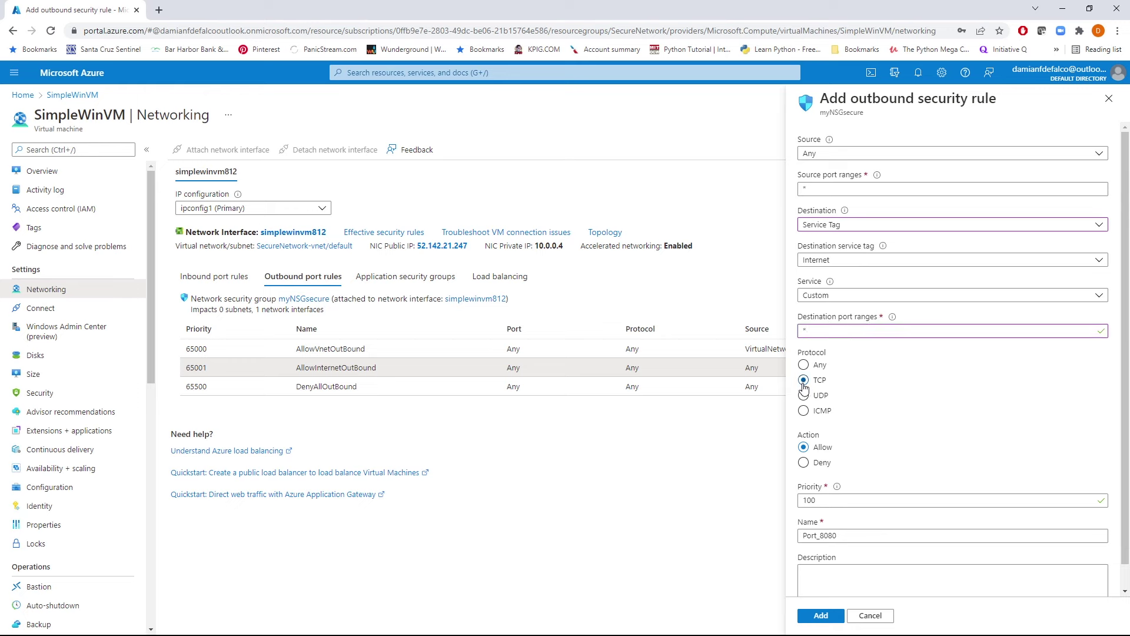
{"action": "left_click", "coordinate": [804, 463]}
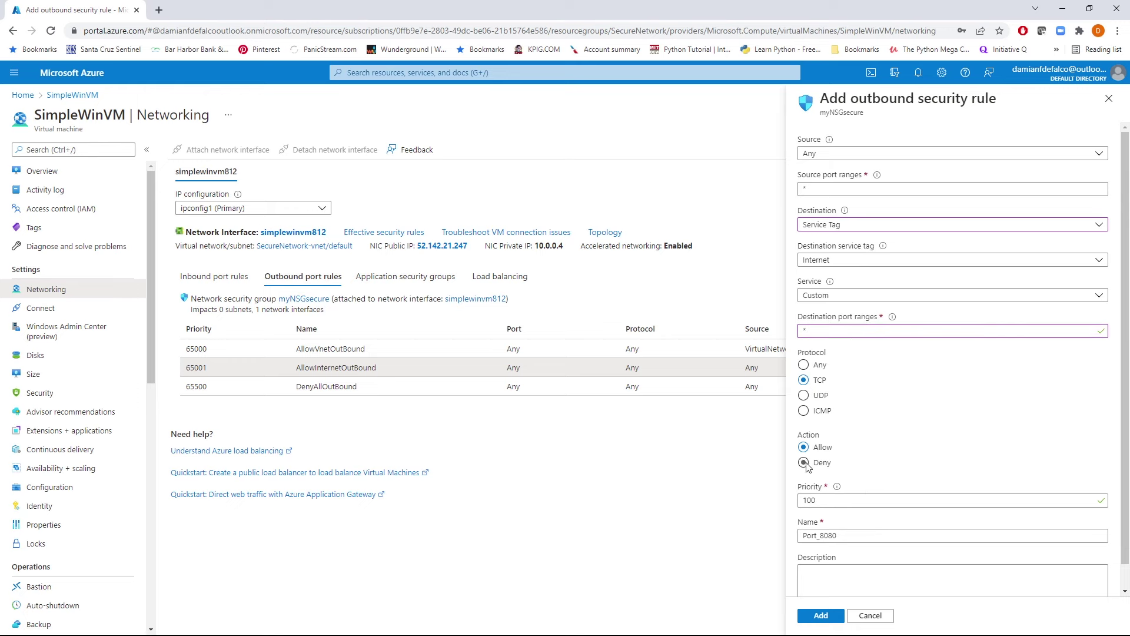
Set the outbound rule's priority to 4000, name it DenyInternet, and add it.
{"action": "left_click", "coordinate": [832, 501]}
{"action": "left_click_drag", "start_coordinate": [833, 501], "coordinate": [798, 500]}
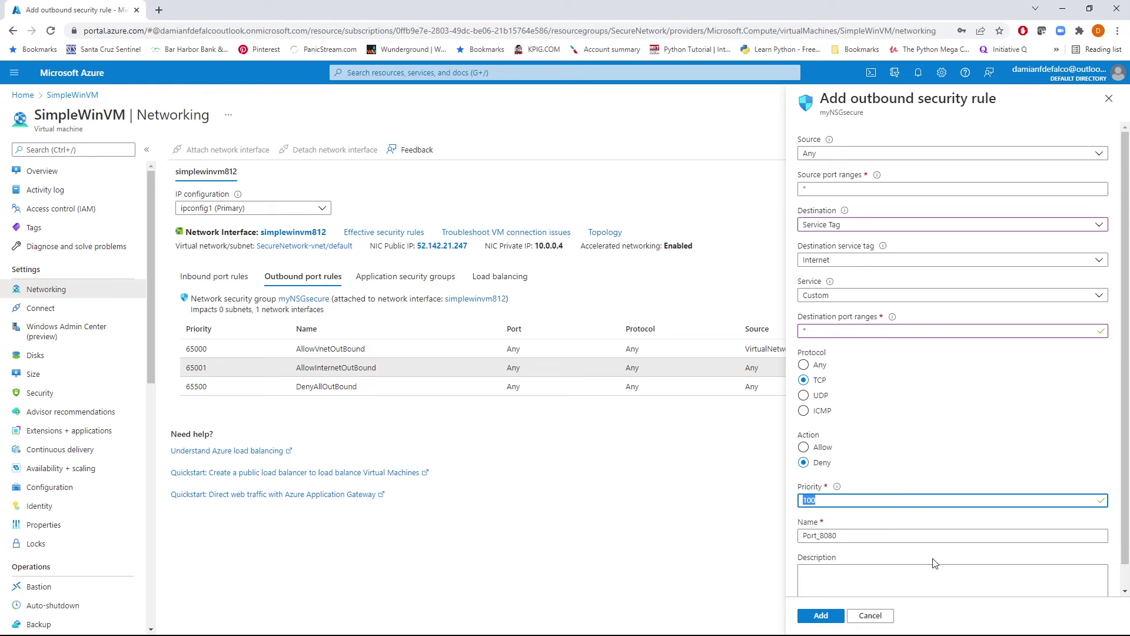
{"action": "type", "text": "4000"}
{"action": "key", "text": "Tab"}
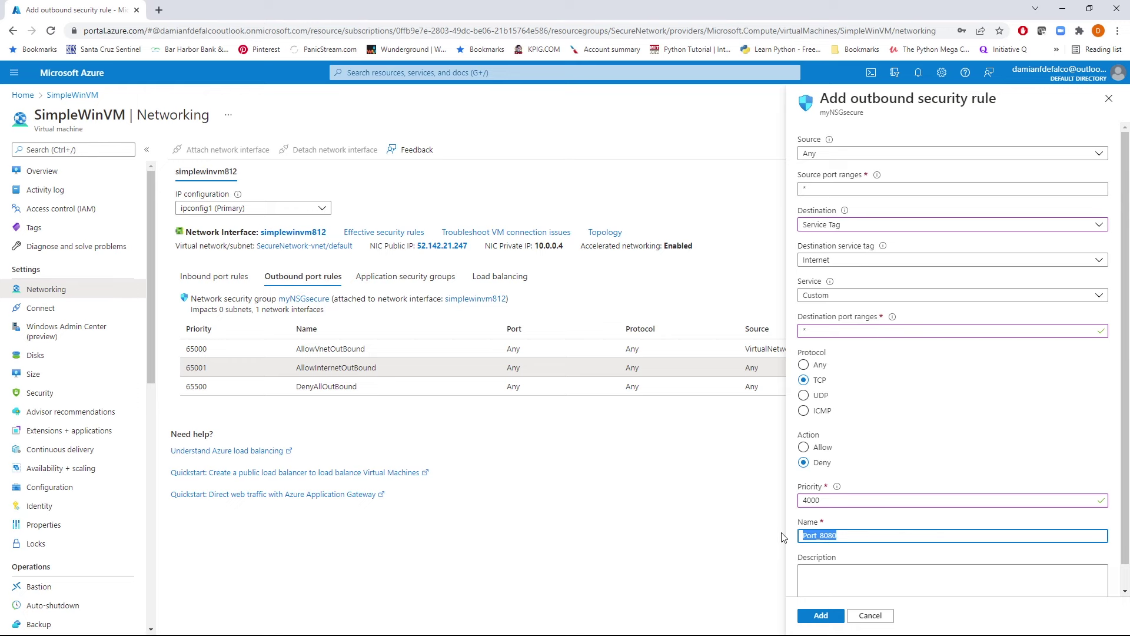
{"action": "type", "text": "DenyInternet"}
{"action": "left_click", "coordinate": [830, 619]}
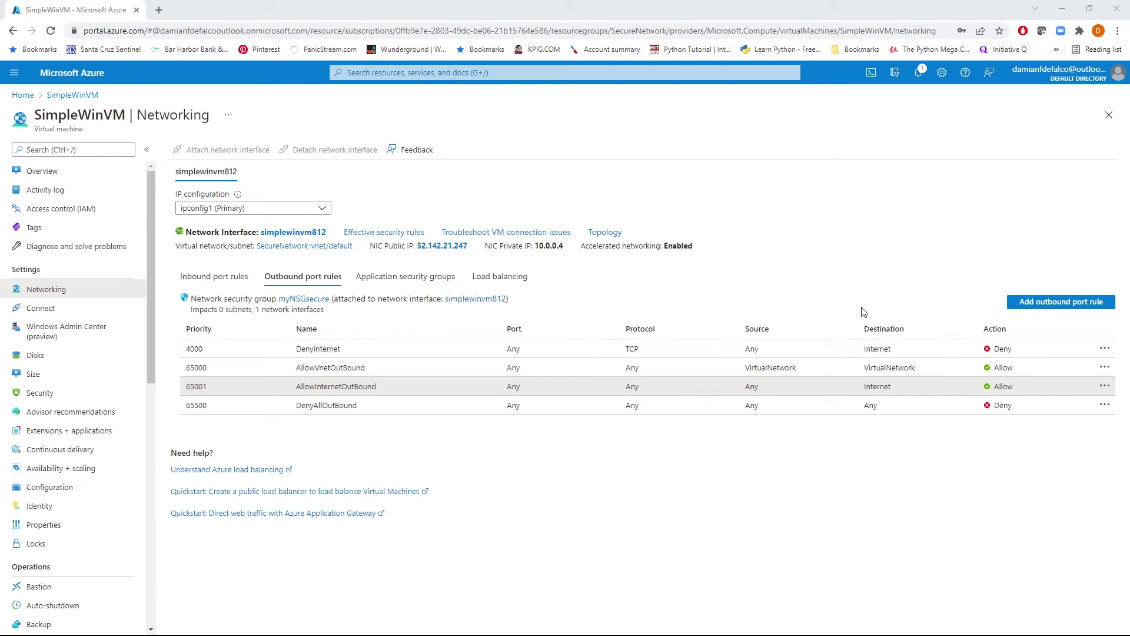
{"action": "key", "text": "alt+Tab"}
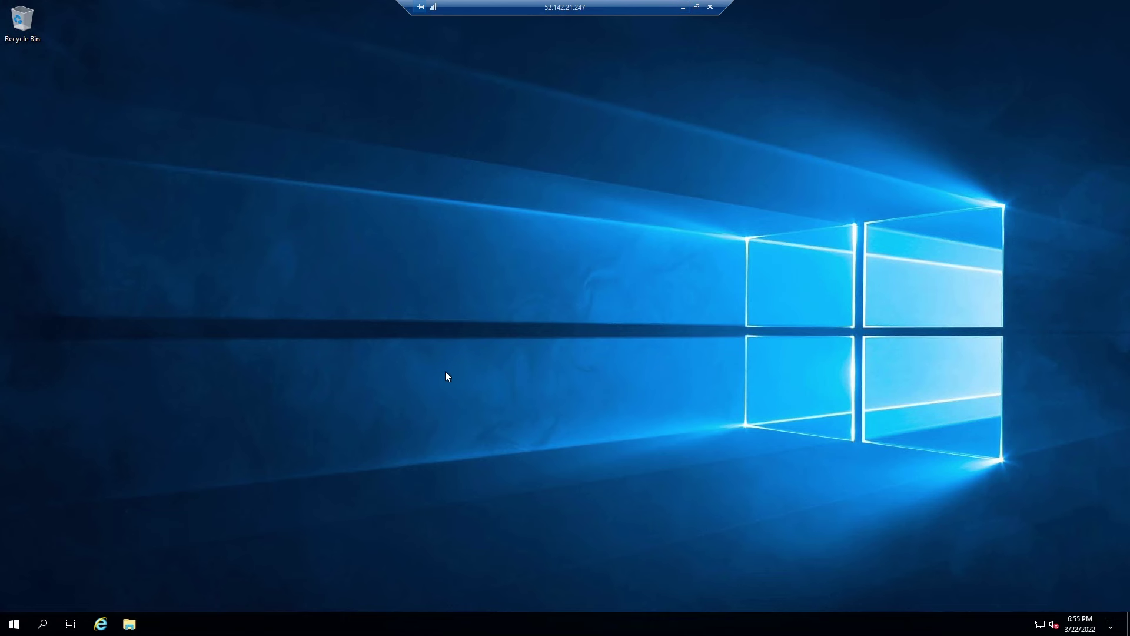
{"action": "left_click", "coordinate": [101, 623]}
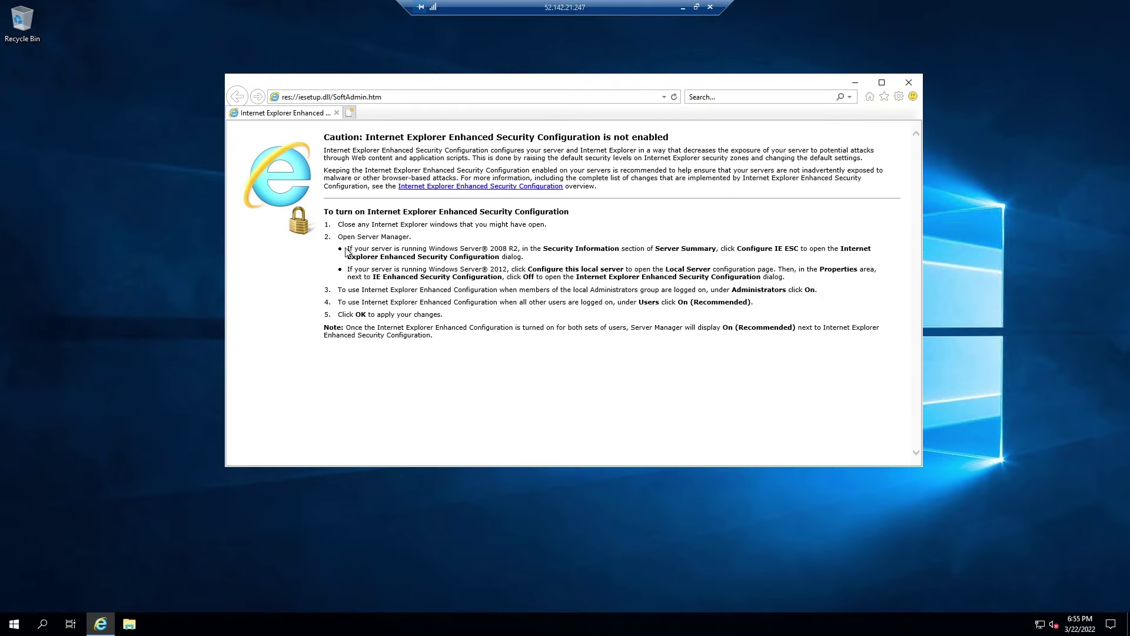
{"action": "left_click", "coordinate": [410, 96]}
{"action": "type", "text": "ww"}
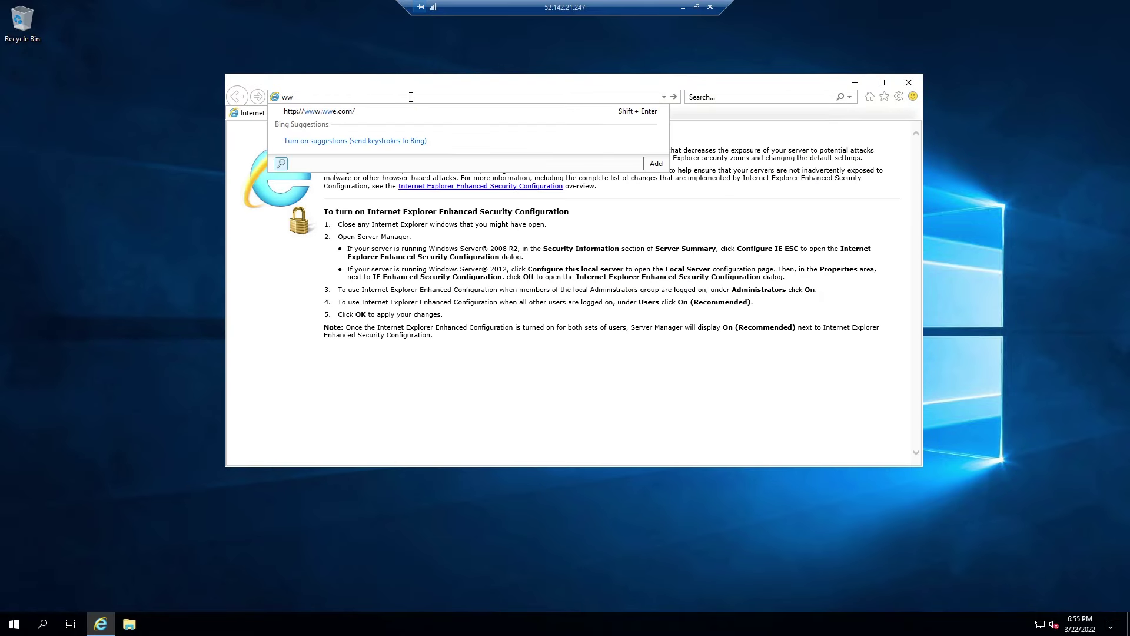
{"action": "type", "text": "w.bing.com/"}
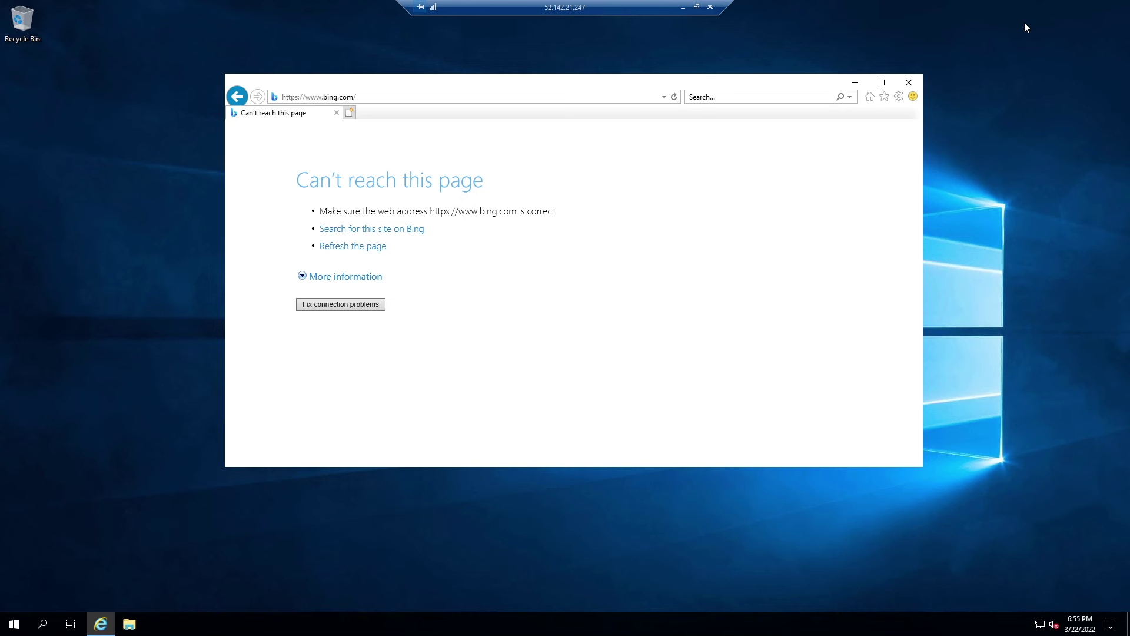
{"action": "left_click", "coordinate": [398, 97]}
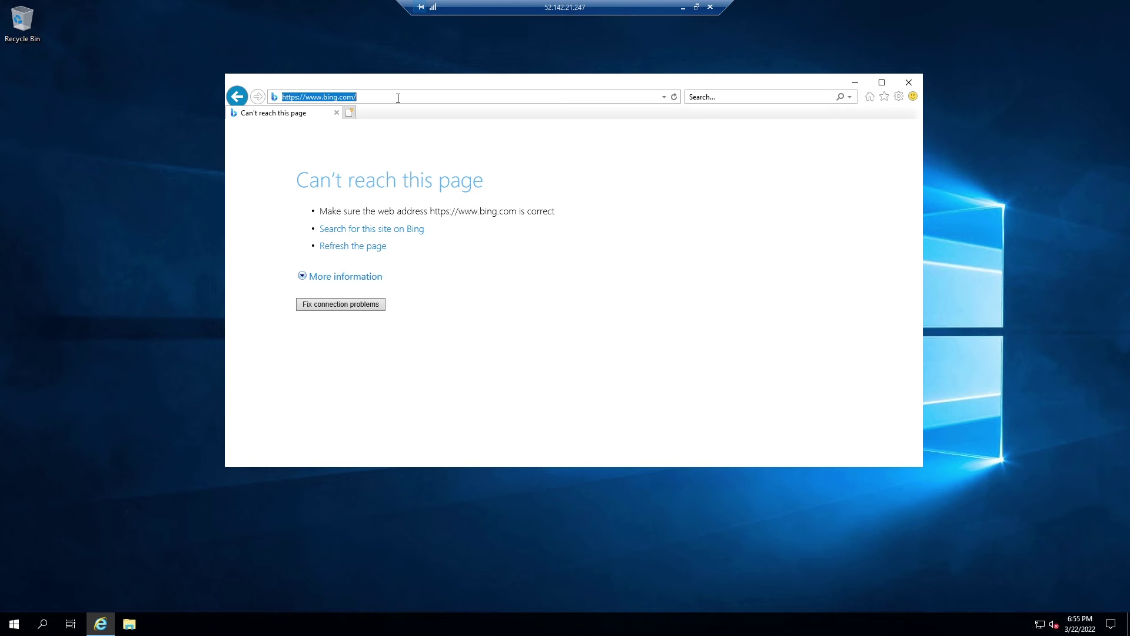
{"action": "type", "text": "htt"}
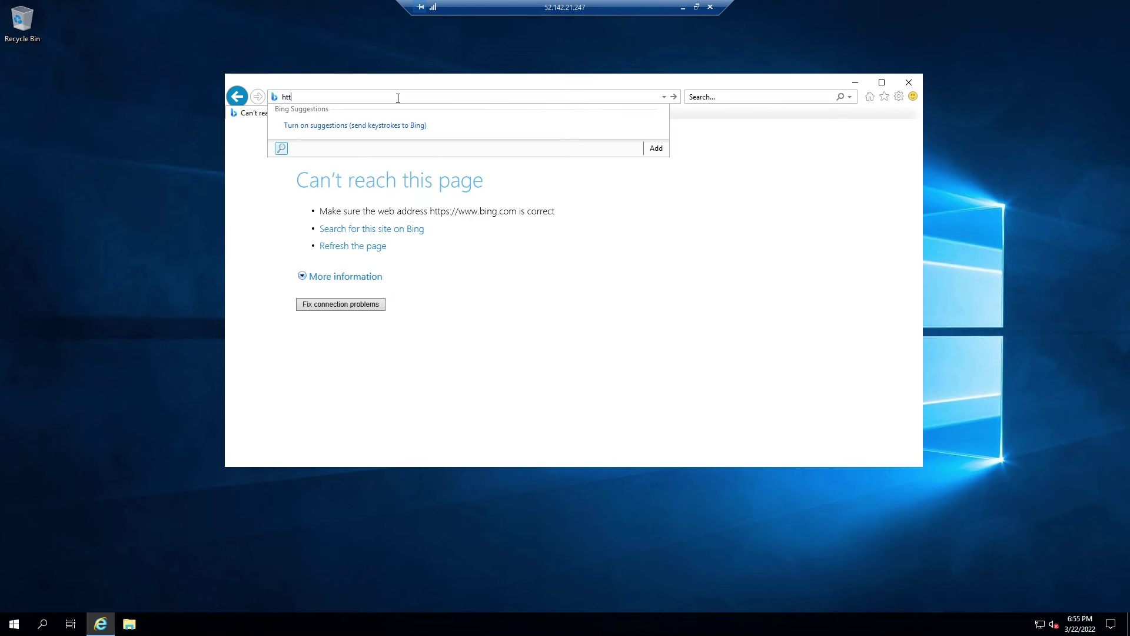
{"action": "type", "text": "p://w"}
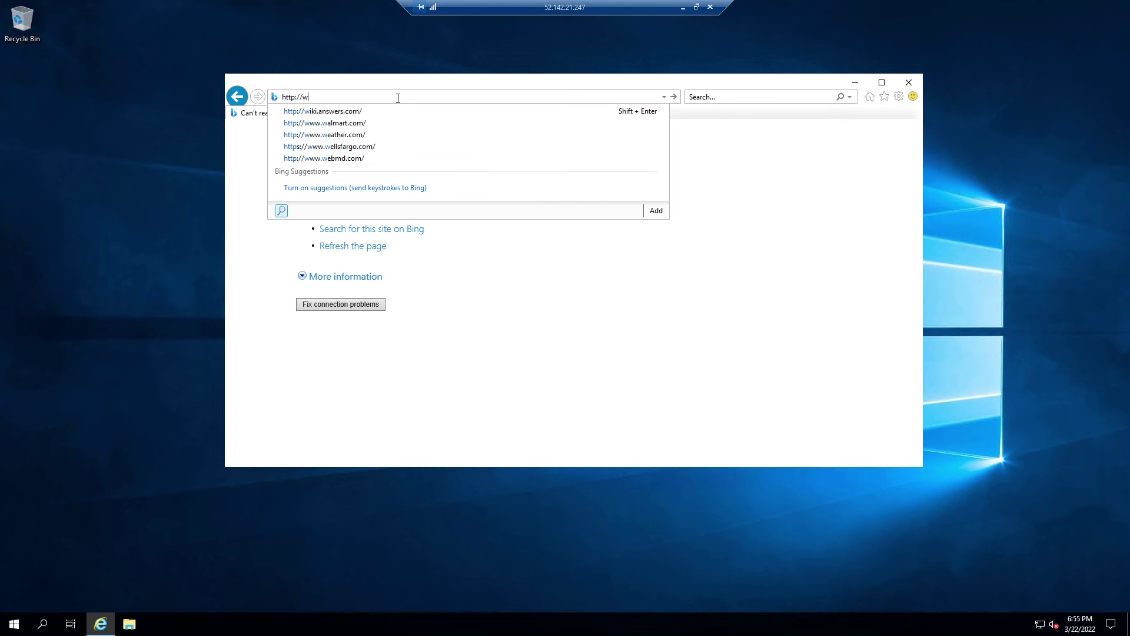
{"action": "type", "text": "ww.googl"}
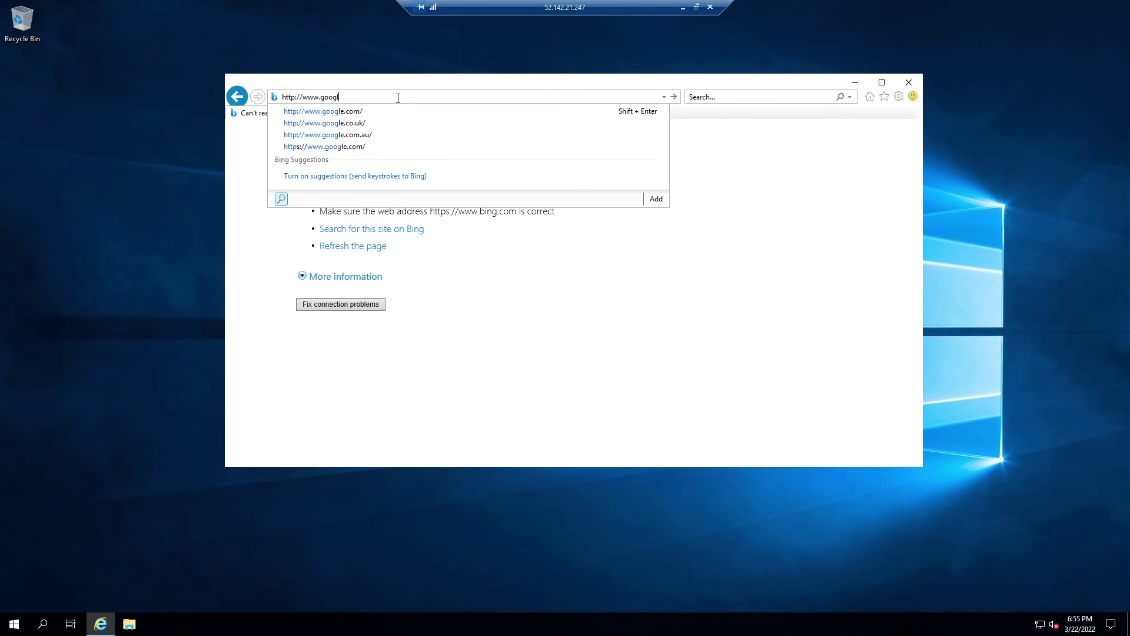
{"action": "type", "text": "e.com"}
{"action": "key", "text": "Return"}
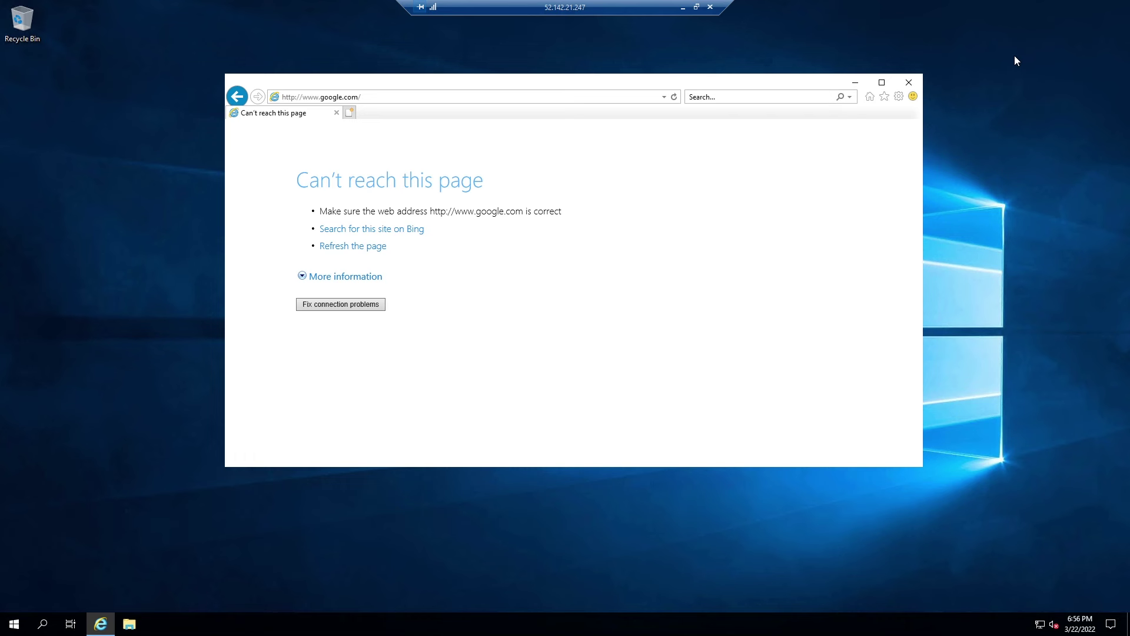
{"action": "left_click", "coordinate": [909, 83]}
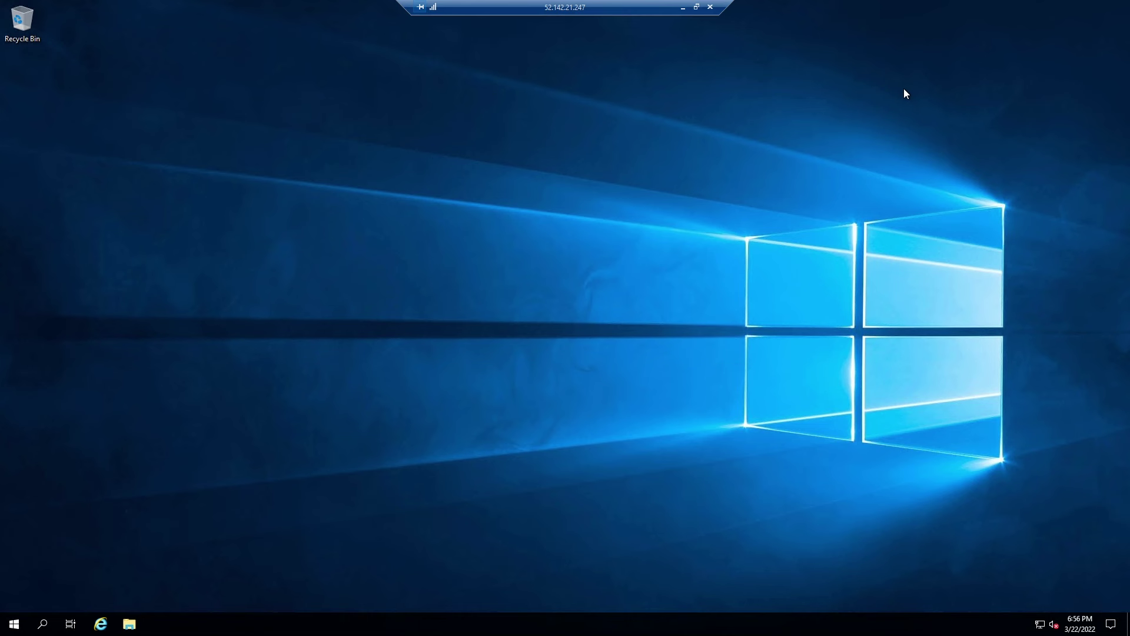
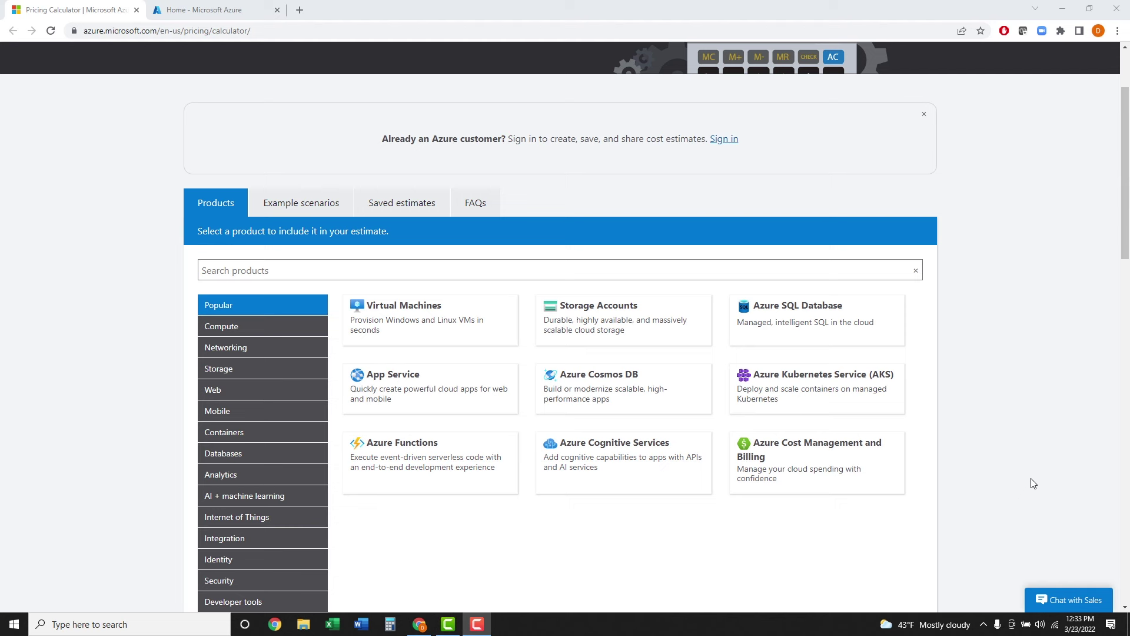
Add Virtual Machines to the estimate in the Azure Pricing Calculator and go to its configuration under Your Estimate.
{"action": "left_click", "coordinate": [412, 310]}
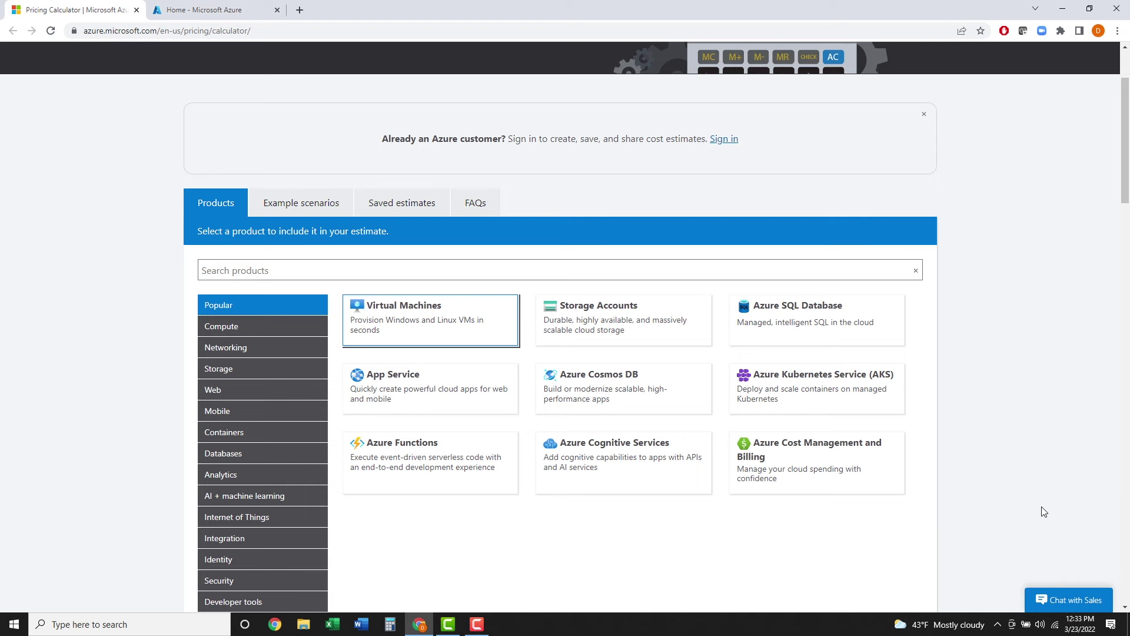
{"action": "scroll", "coordinate": [1041, 509], "scroll_direction": "down", "scroll_amount": 4}
{"action": "scroll", "coordinate": [1045, 506], "scroll_direction": "down", "scroll_amount": 9}
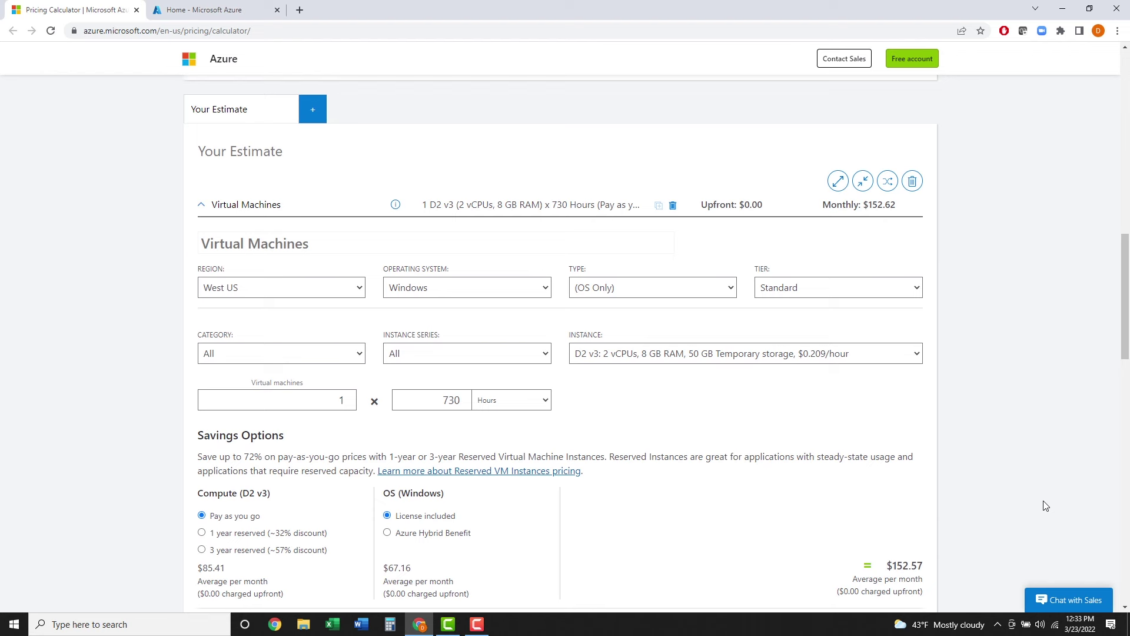
{"action": "scroll", "coordinate": [1045, 507], "scroll_direction": "up", "scroll_amount": 1}
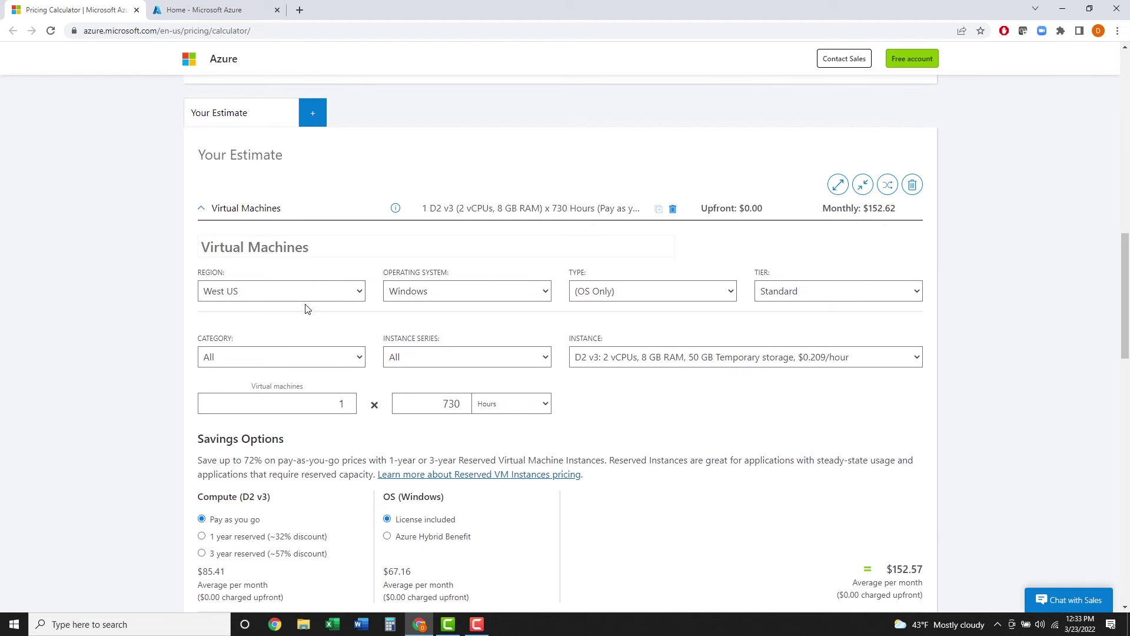
{"action": "scroll", "coordinate": [718, 341], "scroll_direction": "up", "scroll_amount": 1}
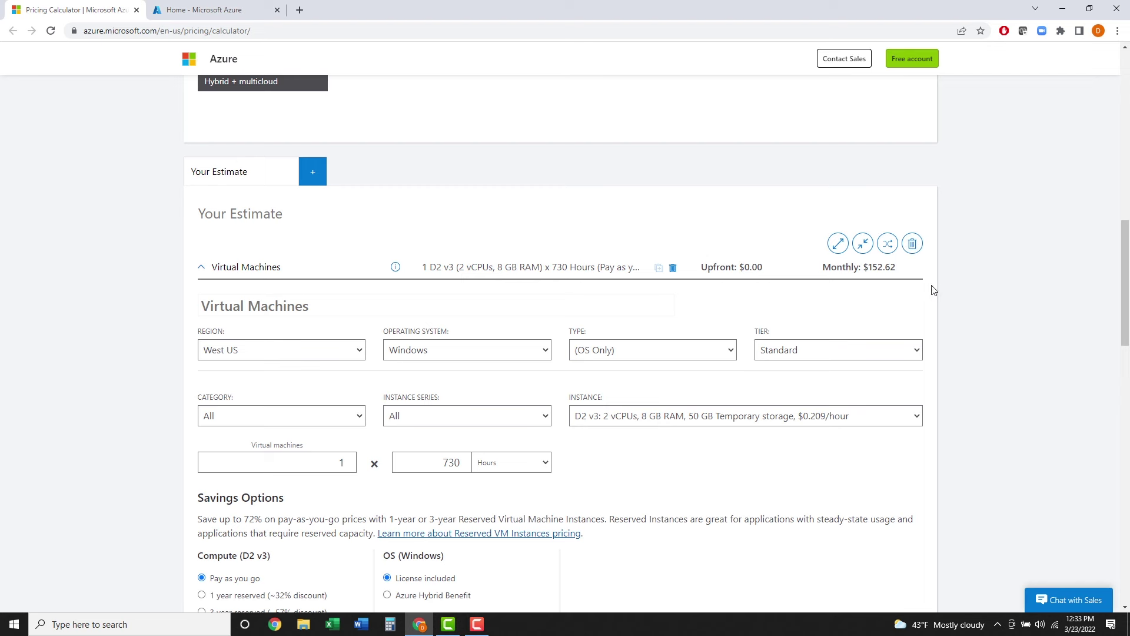
{"action": "scroll", "coordinate": [947, 309], "scroll_direction": "down", "scroll_amount": 1}
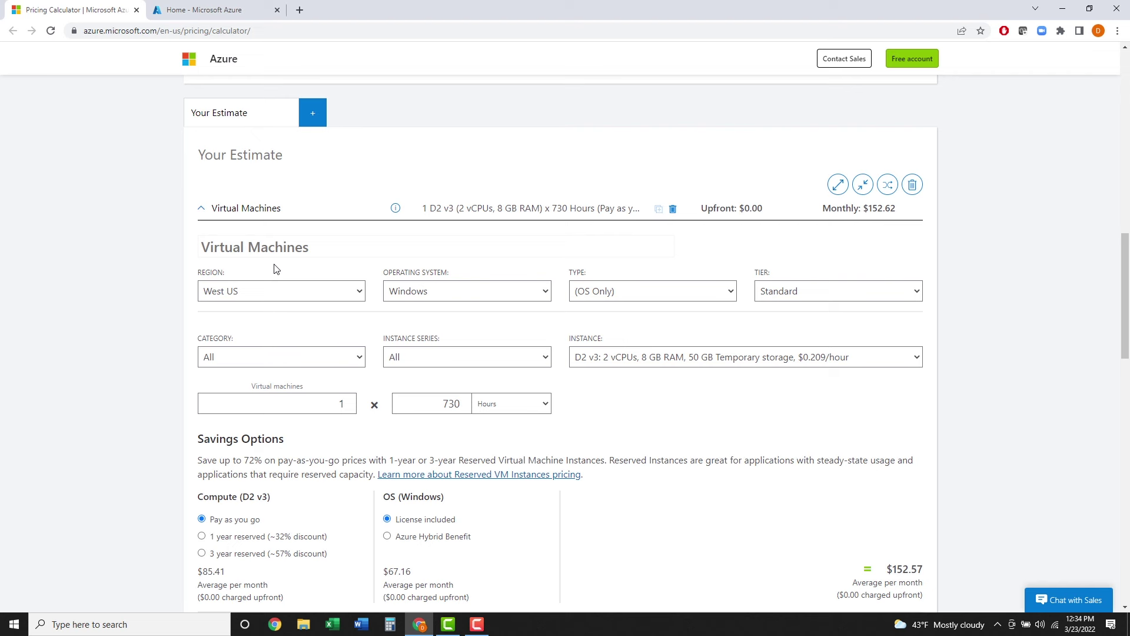
Configure the virtual machine estimate with region East US, operating system Windows, type (OS Only) and tier Standard.
{"action": "left_click", "coordinate": [359, 295]}
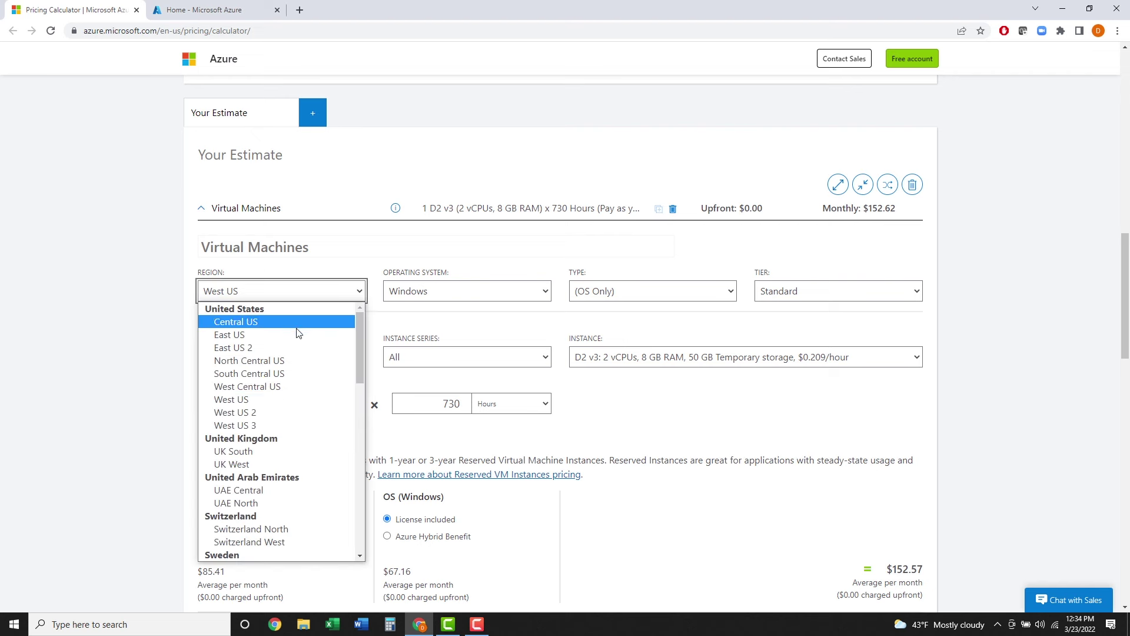
{"action": "left_click", "coordinate": [295, 335]}
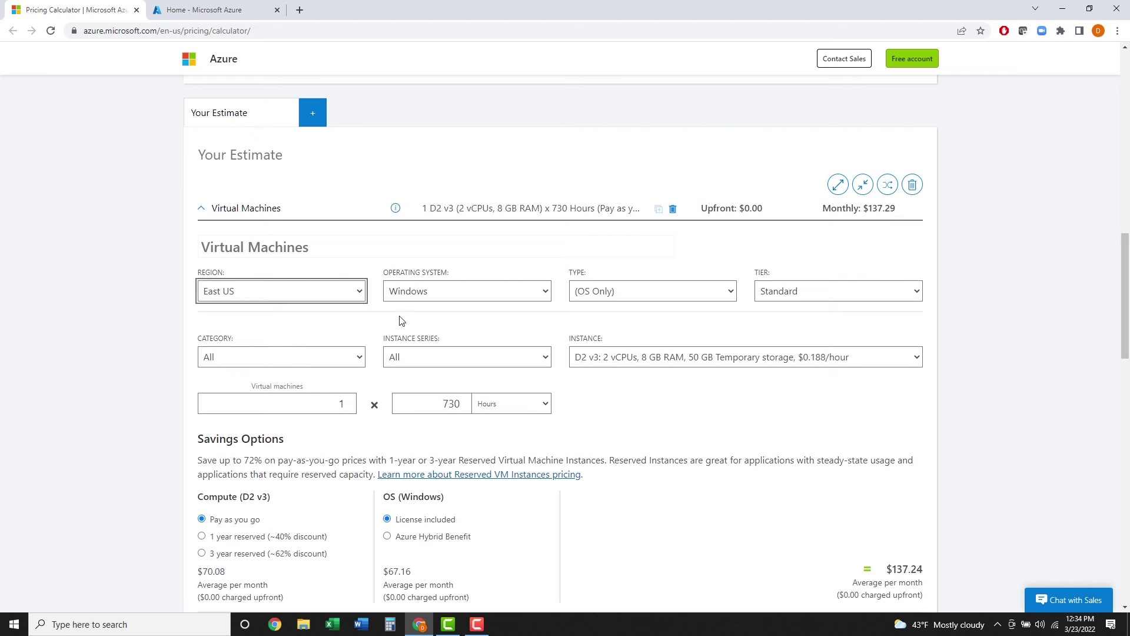
{"action": "left_click", "coordinate": [547, 296]}
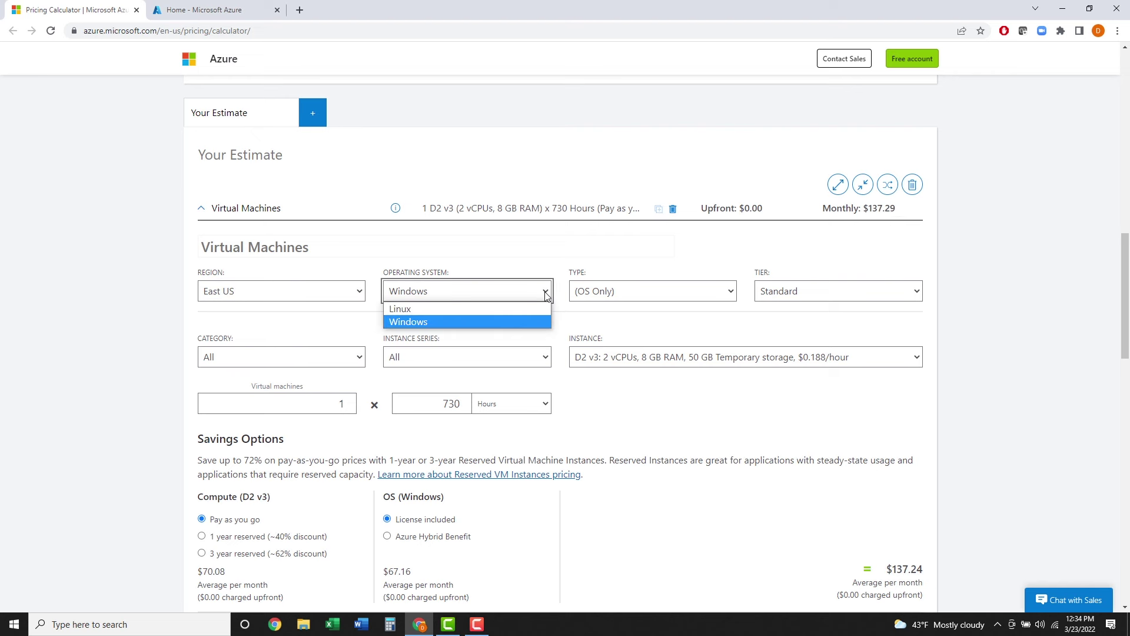
{"action": "left_click", "coordinate": [536, 325]}
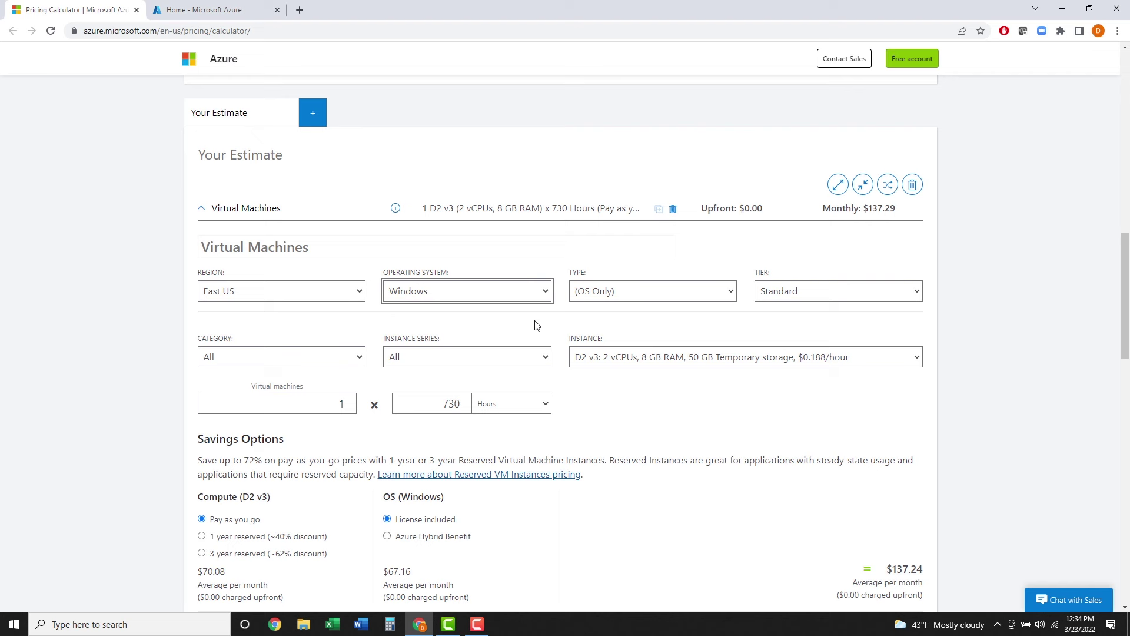
{"action": "left_click", "coordinate": [733, 295]}
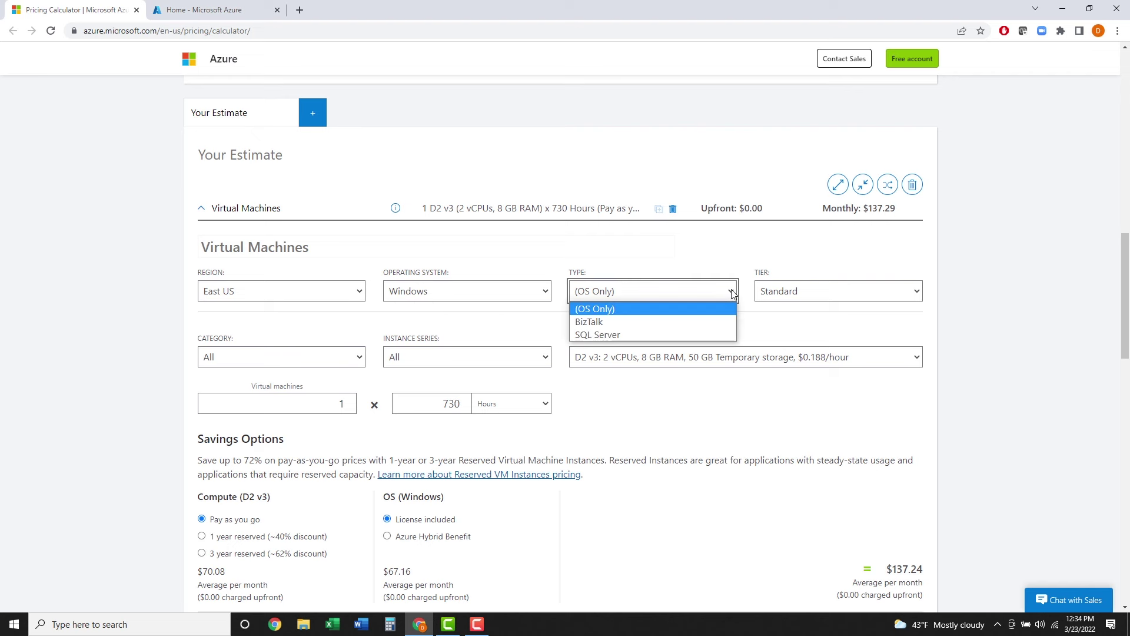
{"action": "left_click", "coordinate": [700, 314]}
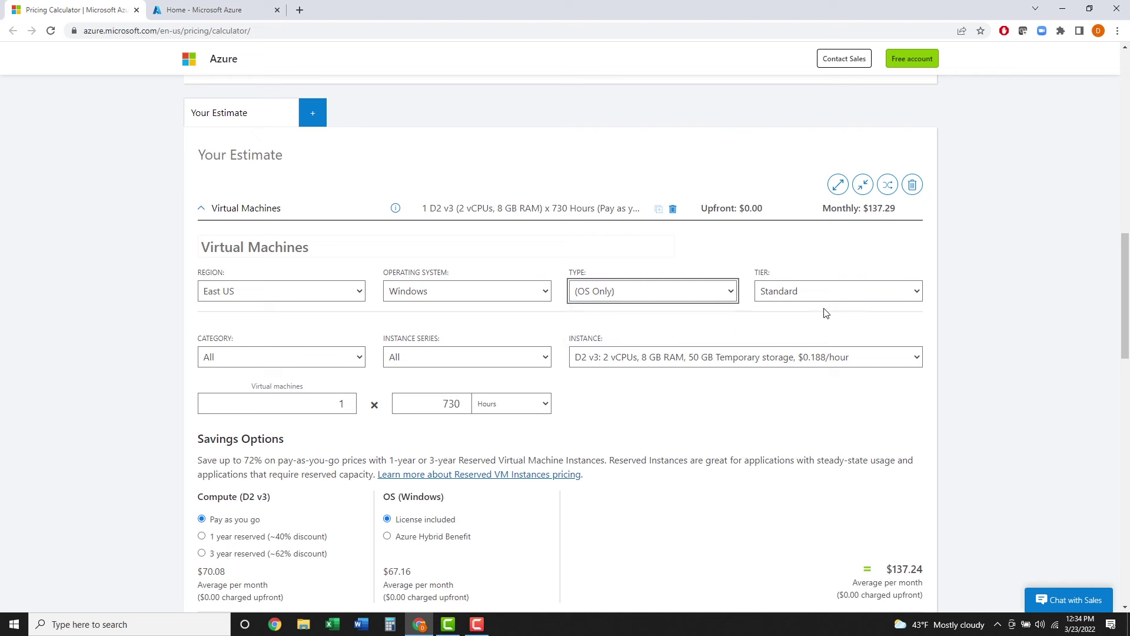
{"action": "left_click", "coordinate": [917, 295]}
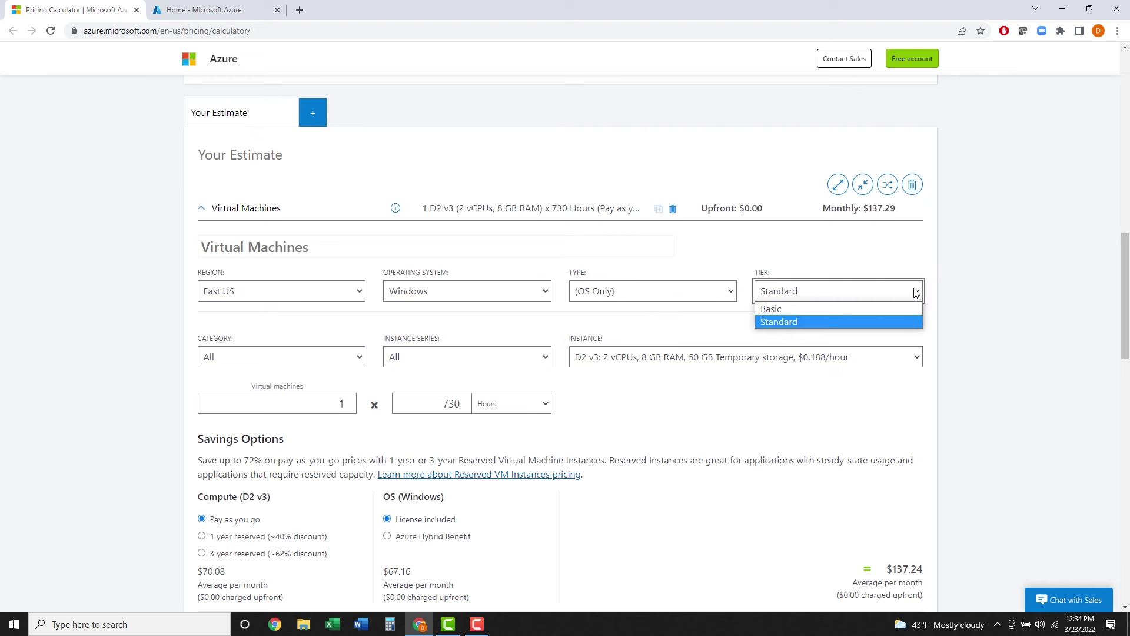
{"action": "left_click", "coordinate": [903, 323]}
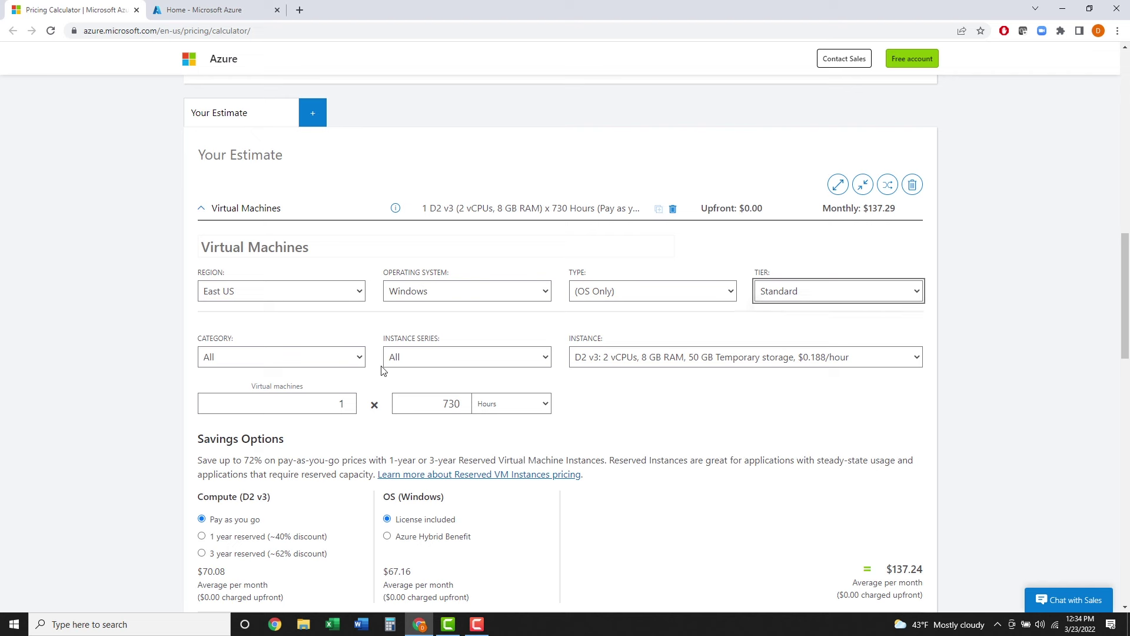
Examine the category, instance series and usage time unit choices available for the virtual machine estimate.
{"action": "left_click", "coordinate": [359, 361]}
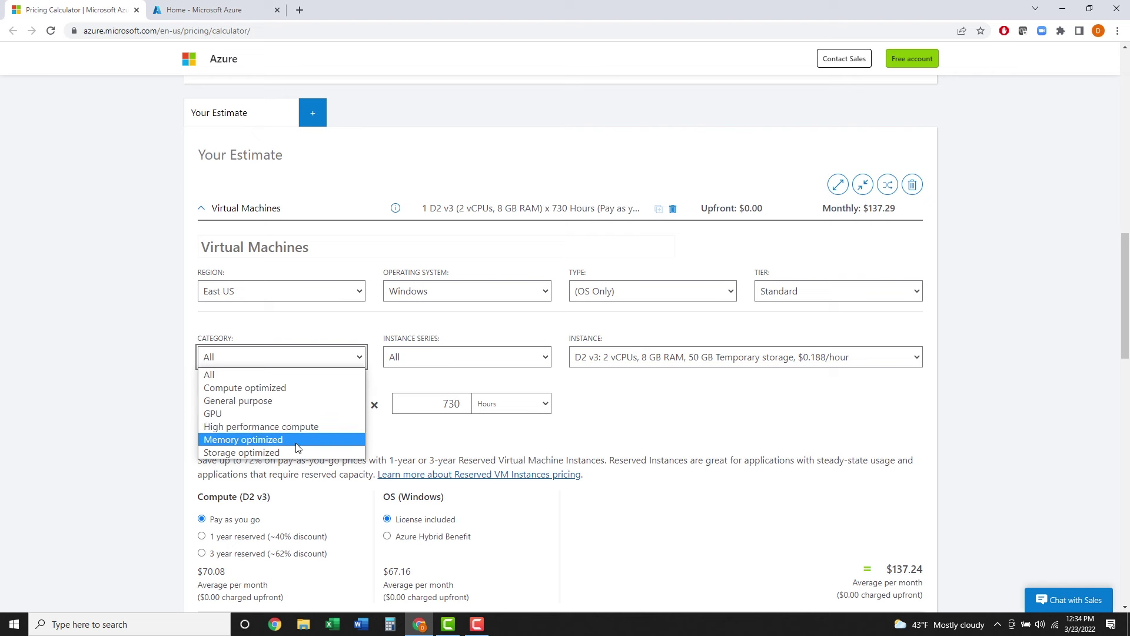
{"action": "left_click", "coordinate": [235, 380]}
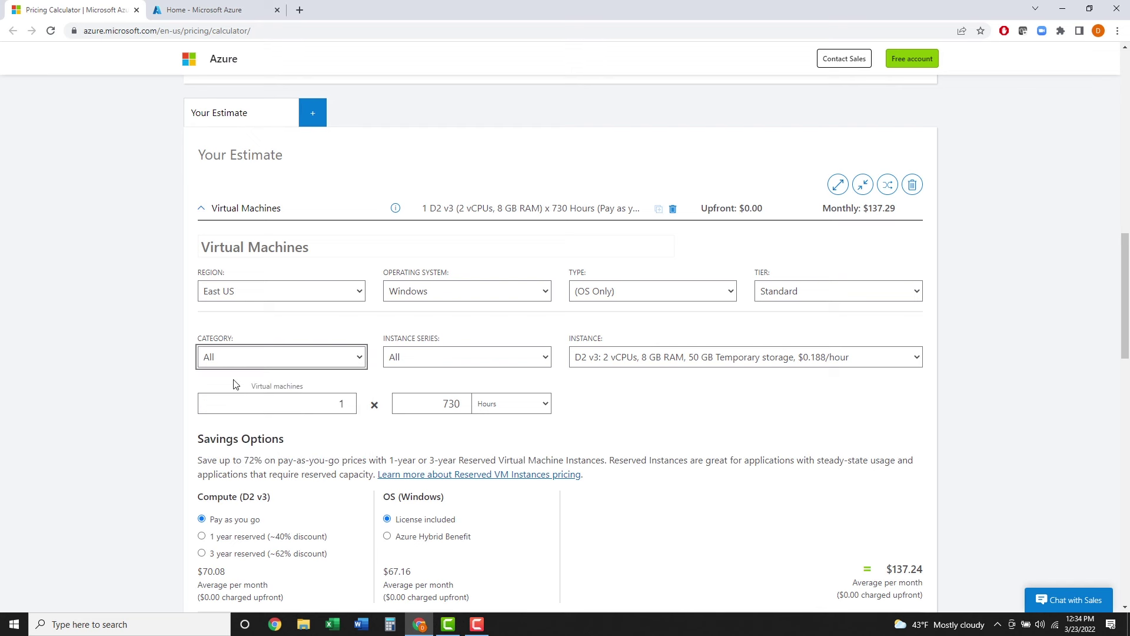
{"action": "left_click", "coordinate": [547, 361]}
{"action": "scroll", "coordinate": [486, 293], "scroll_direction": "down", "scroll_amount": 1}
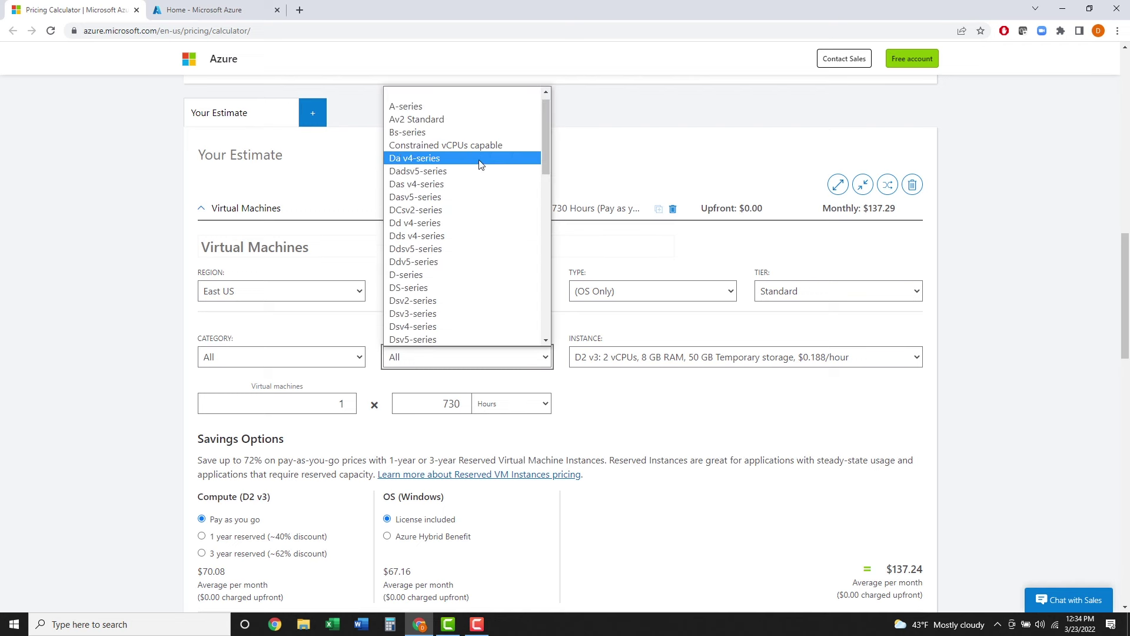
{"action": "scroll", "coordinate": [490, 229], "scroll_direction": "down", "scroll_amount": 5}
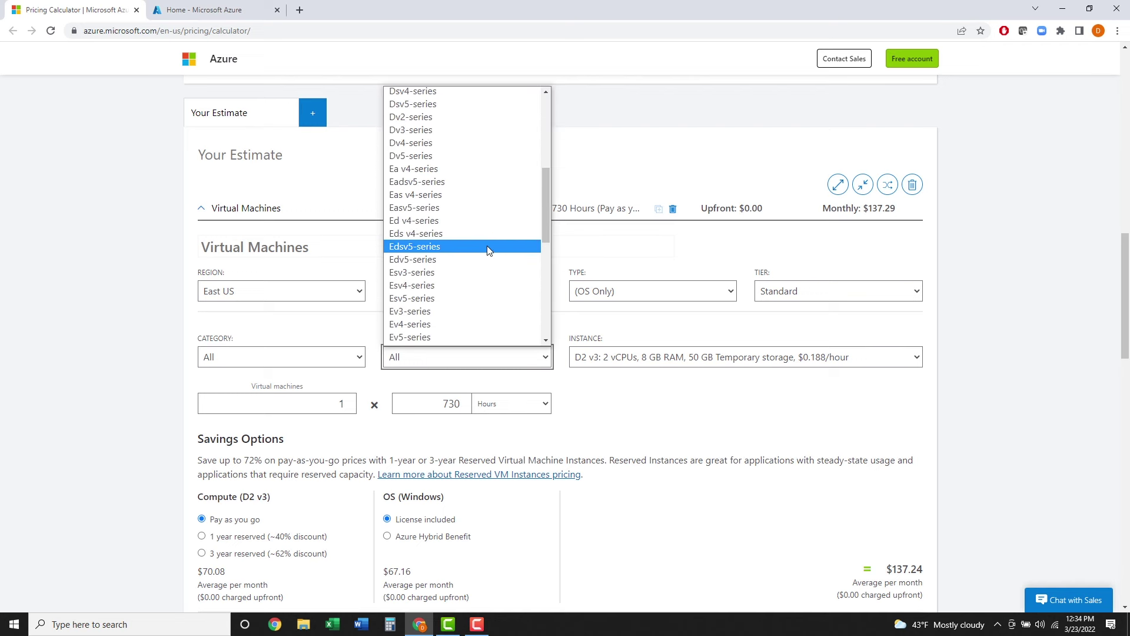
{"action": "scroll", "coordinate": [487, 250], "scroll_direction": "down", "scroll_amount": 5}
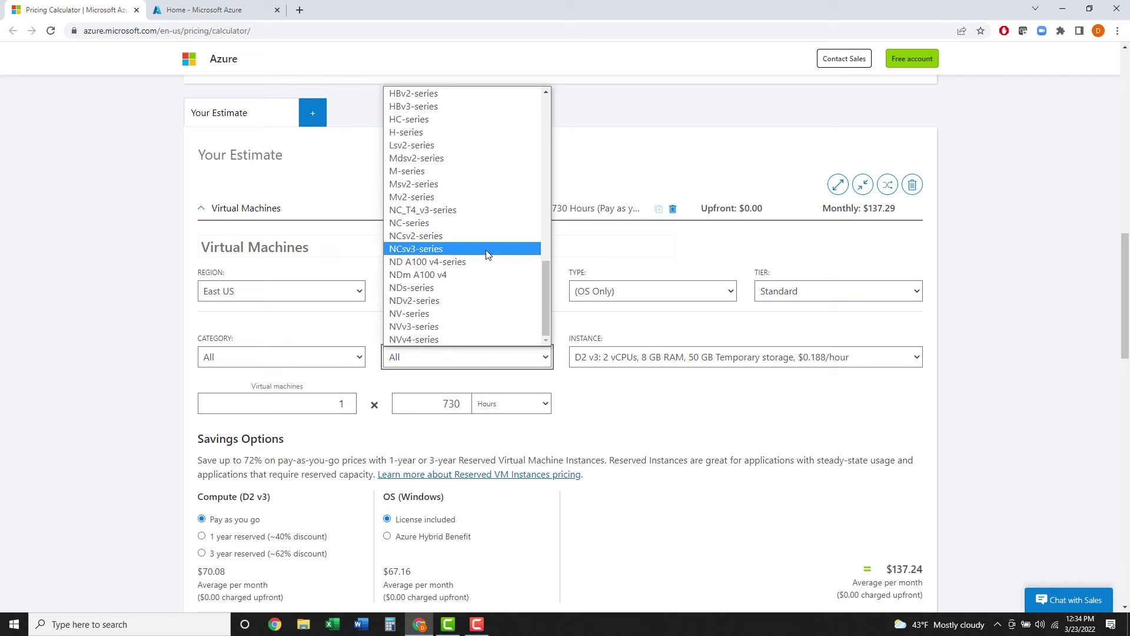
{"action": "scroll", "coordinate": [488, 254], "scroll_direction": "up", "scroll_amount": 12}
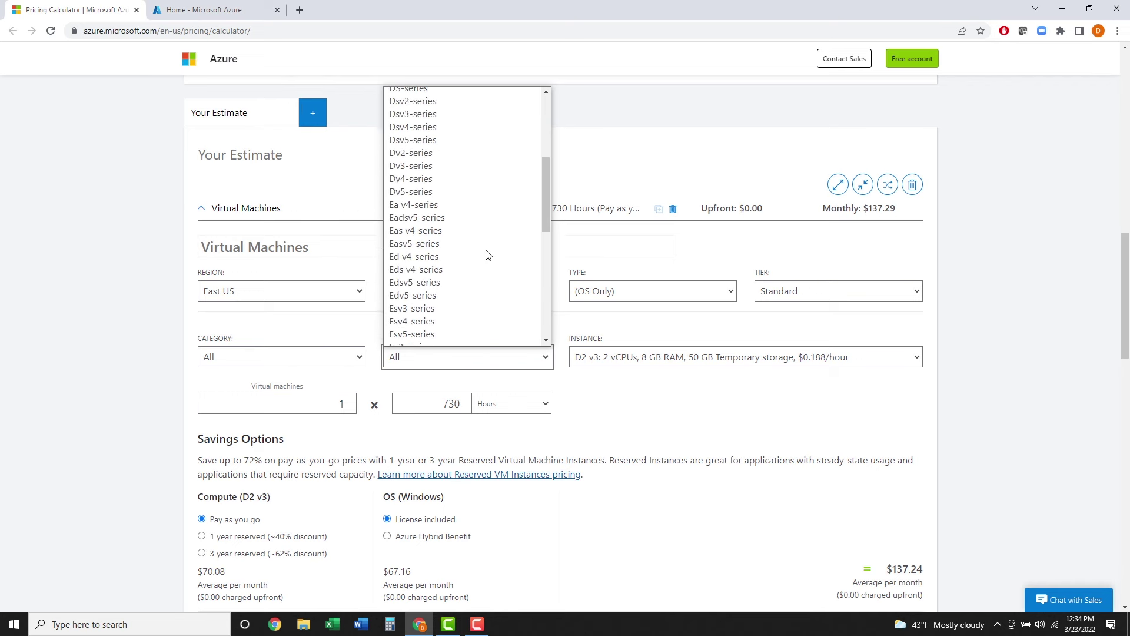
{"action": "left_click", "coordinate": [653, 408]}
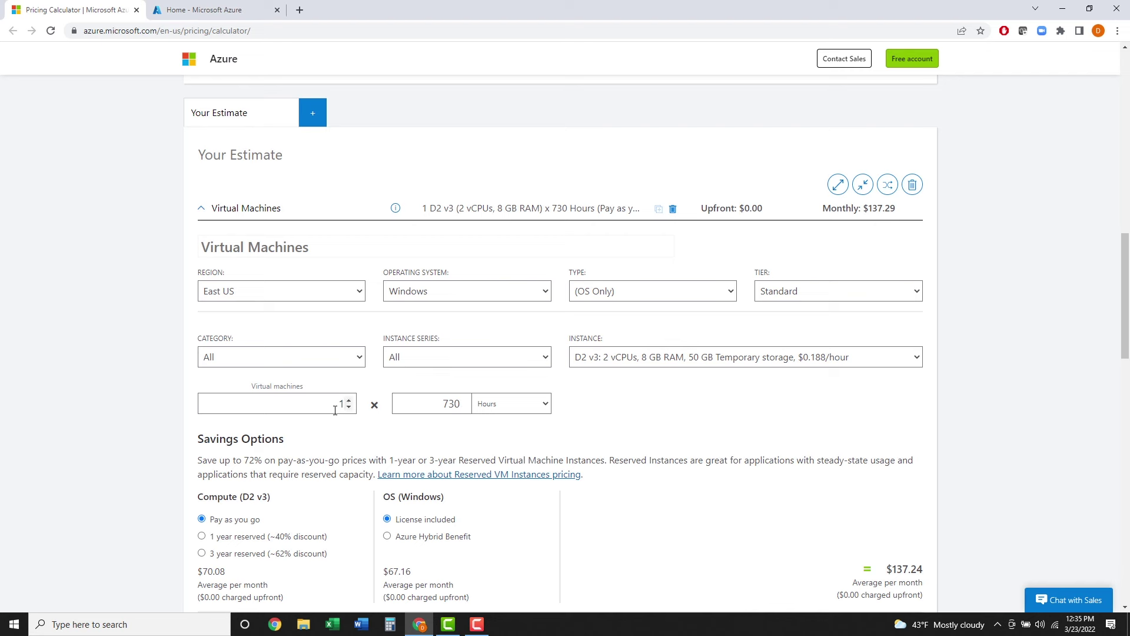
{"action": "scroll", "coordinate": [336, 407], "scroll_direction": "down", "scroll_amount": 1}
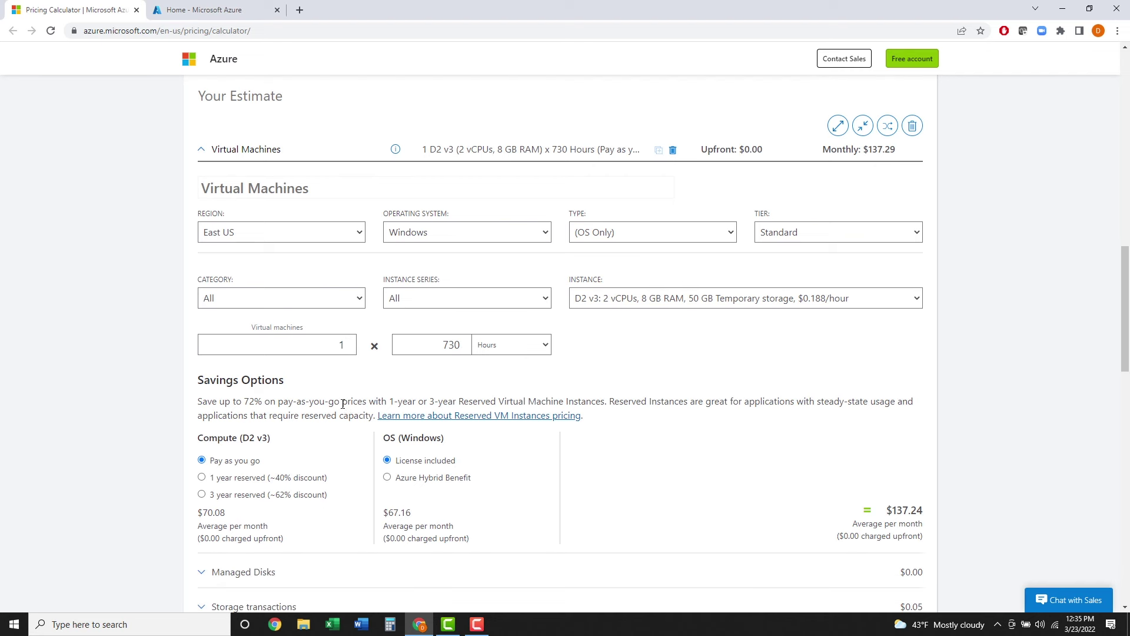
{"action": "scroll", "coordinate": [467, 386], "scroll_direction": "down", "scroll_amount": 1}
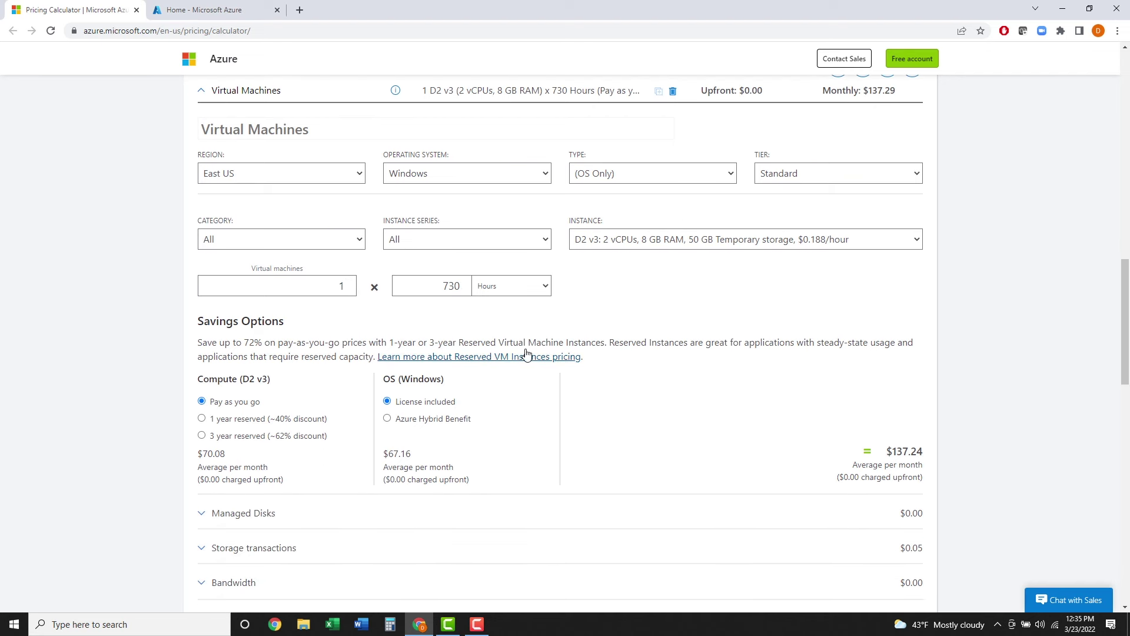
{"action": "left_click", "coordinate": [545, 287]}
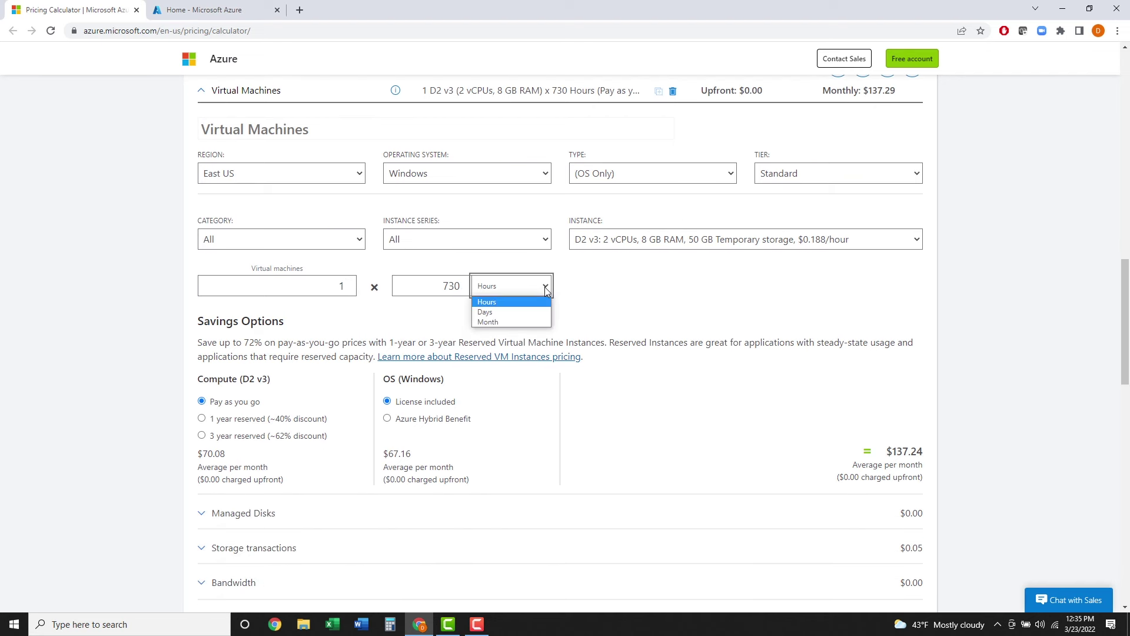
{"action": "left_click", "coordinate": [627, 288]}
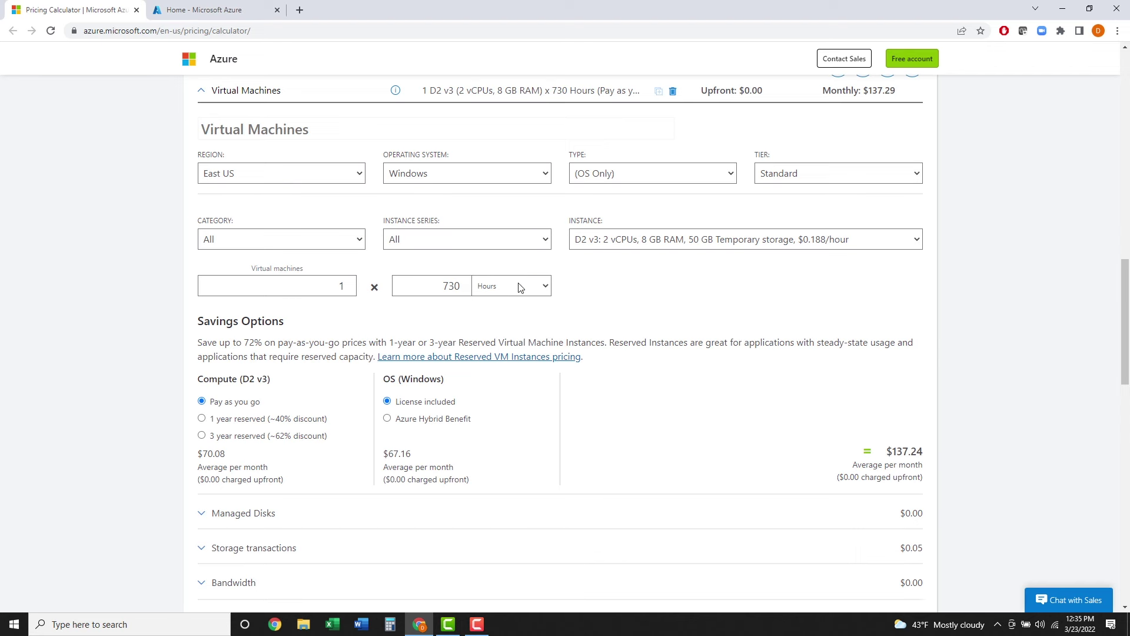
Compare the reserved compute and Azure Hybrid Benefit savings options, settling on 3 year reserved compute and License included for Windows.
{"action": "scroll", "coordinate": [309, 342], "scroll_direction": "down", "scroll_amount": 1}
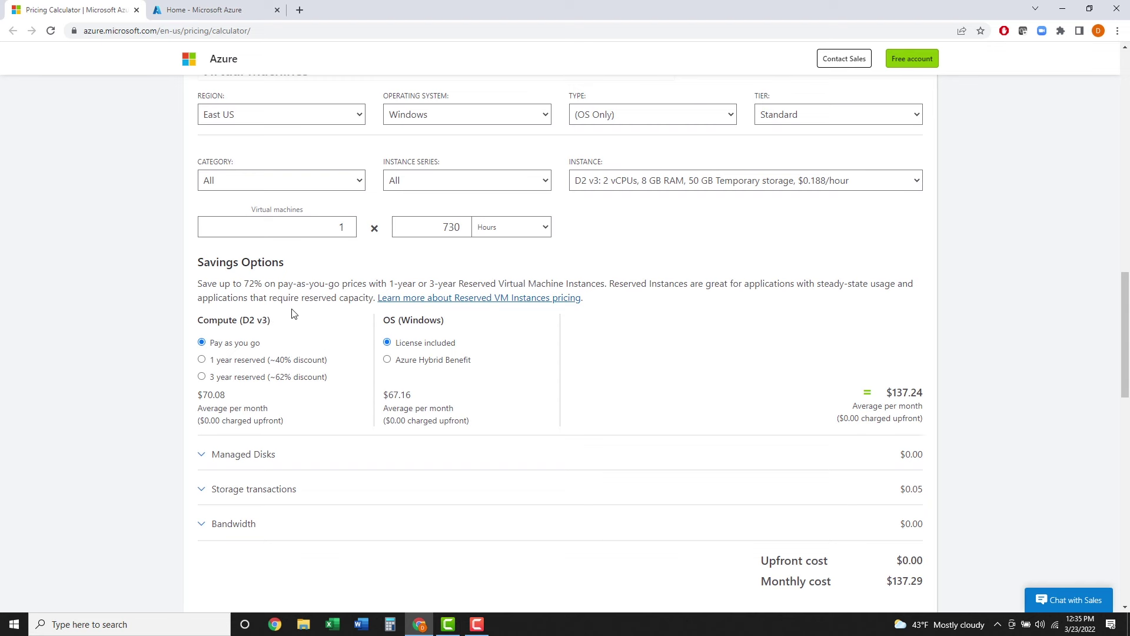
{"action": "scroll", "coordinate": [302, 322], "scroll_direction": "down", "scroll_amount": 1}
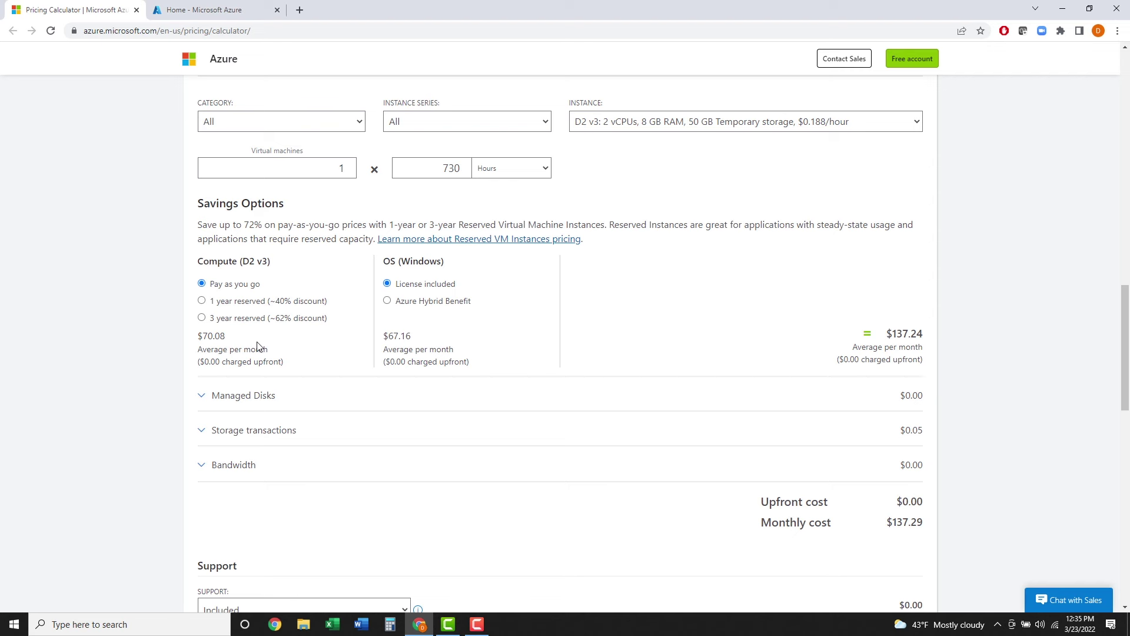
{"action": "scroll", "coordinate": [256, 346], "scroll_direction": "up", "scroll_amount": 1}
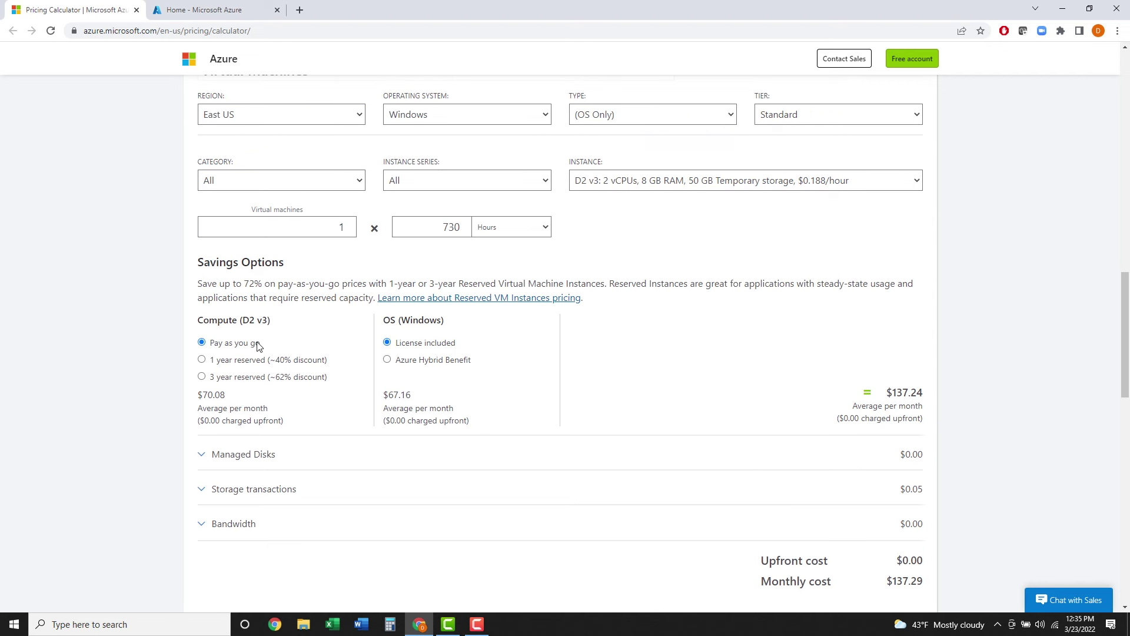
{"action": "left_click", "coordinate": [202, 360]}
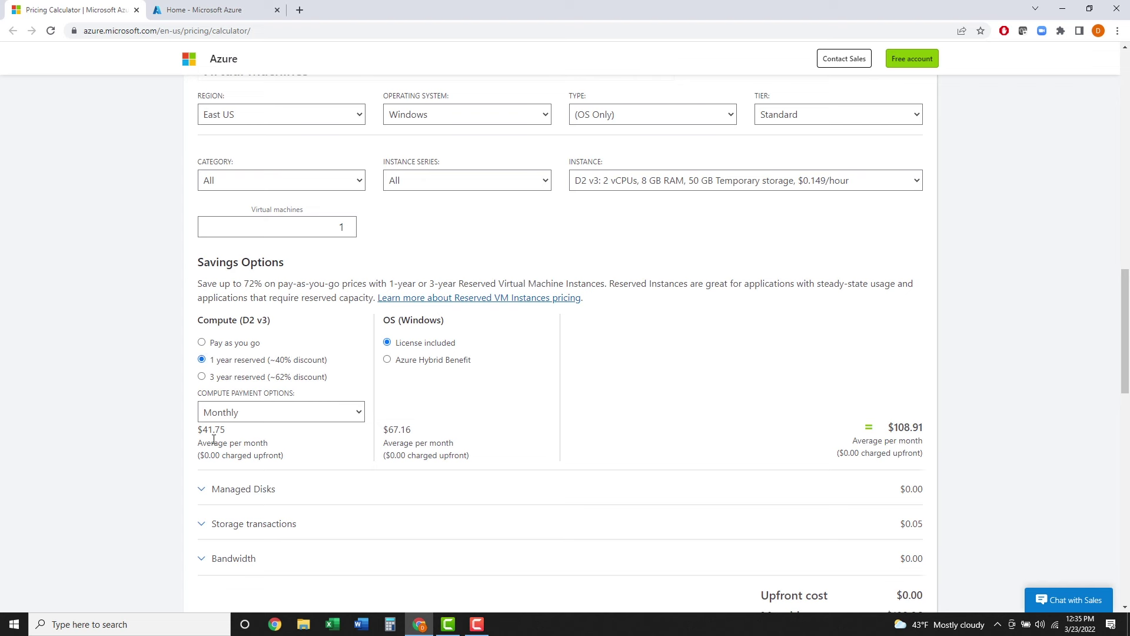
{"action": "left_click", "coordinate": [202, 377]}
{"action": "left_click", "coordinate": [388, 362]}
{"action": "left_click", "coordinate": [387, 343]}
{"action": "scroll", "coordinate": [625, 399], "scroll_direction": "down", "scroll_amount": 2}
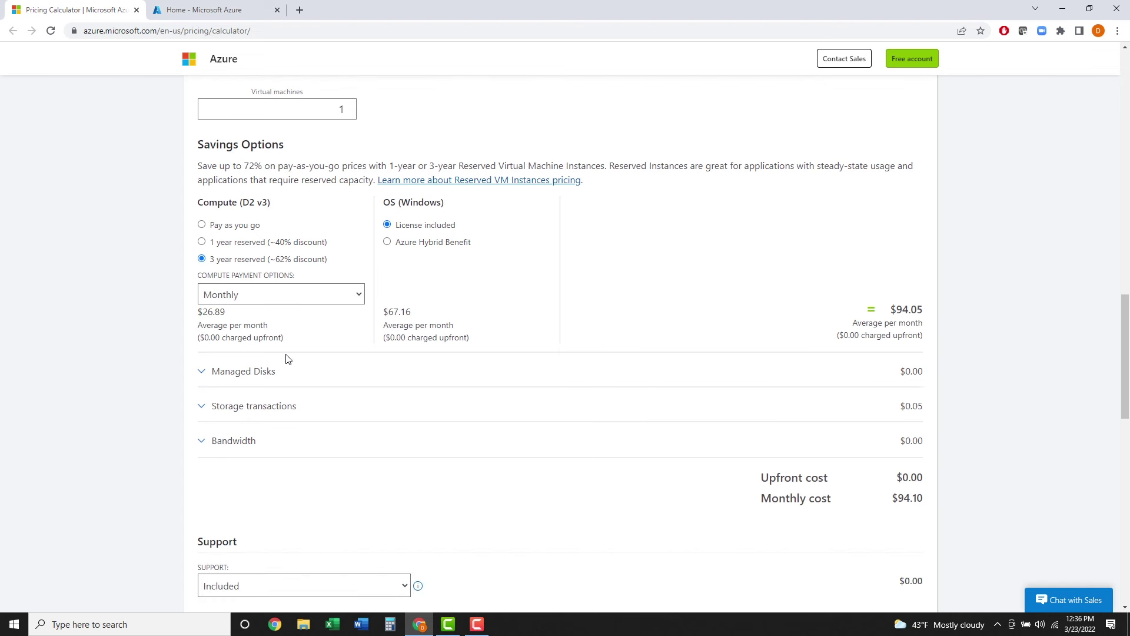
Try the Standard SSD tier for the estimate's managed disks and examine its redundancy choices, leaving LRS selected.
{"action": "left_click", "coordinate": [210, 374]}
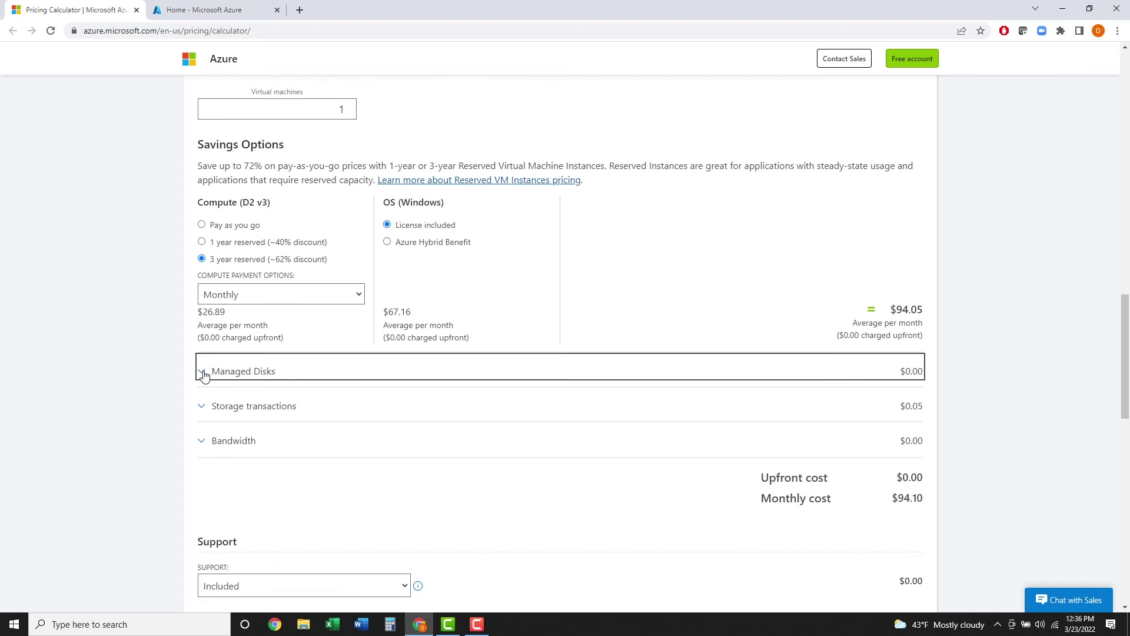
{"action": "scroll", "coordinate": [497, 438], "scroll_direction": "down", "scroll_amount": 1}
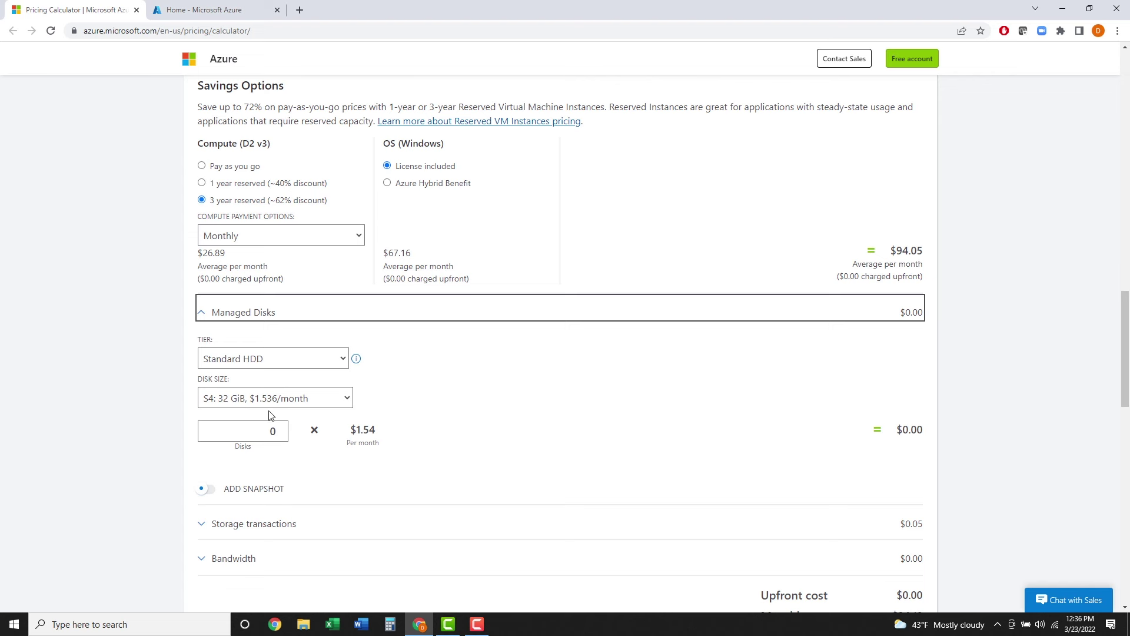
{"action": "left_click", "coordinate": [344, 358]}
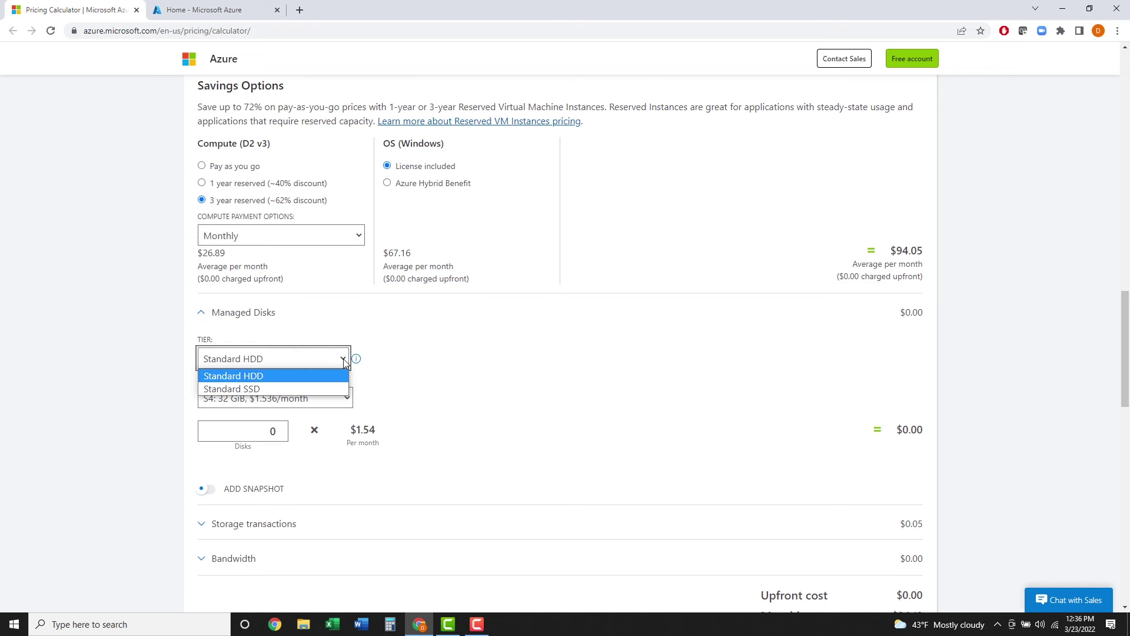
{"action": "left_click", "coordinate": [322, 389]}
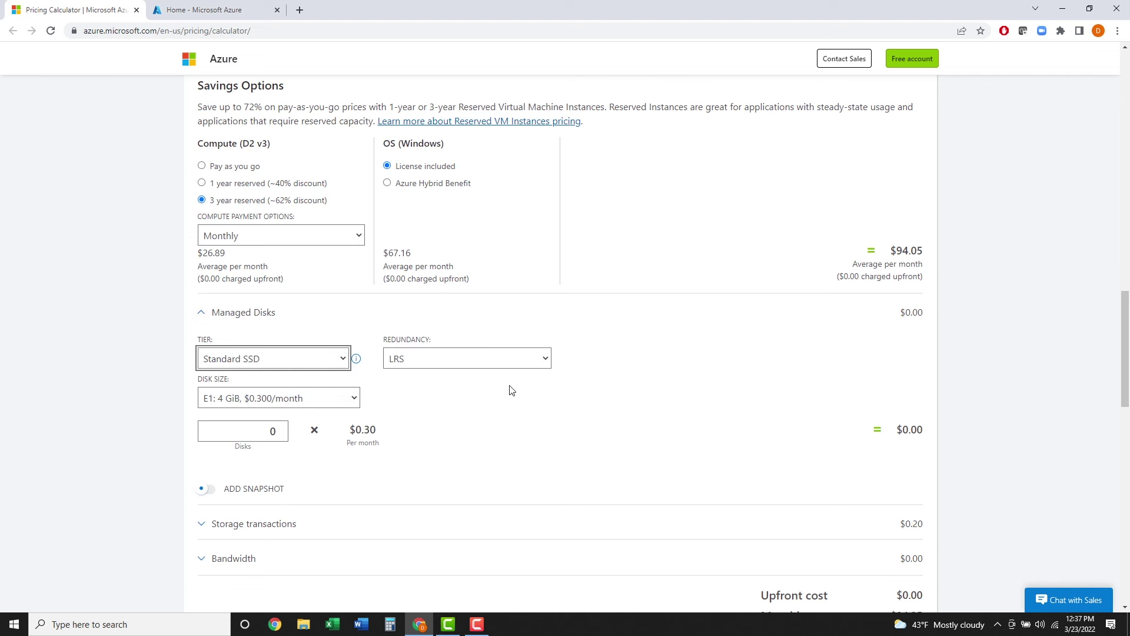
{"action": "left_click", "coordinate": [545, 360]}
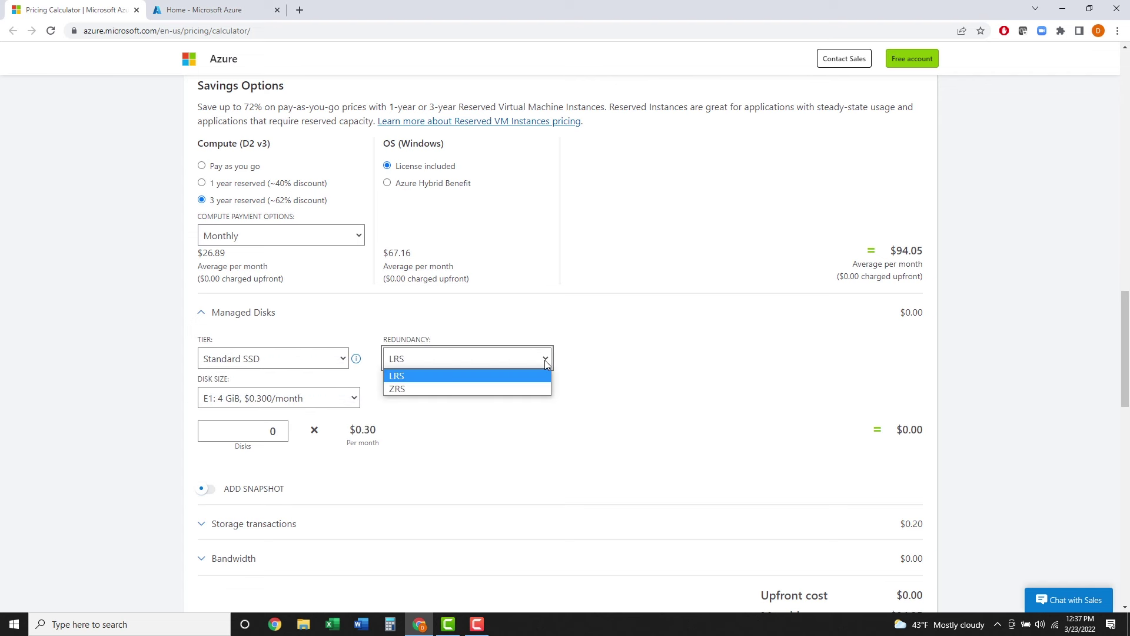
{"action": "left_click", "coordinate": [610, 363]}
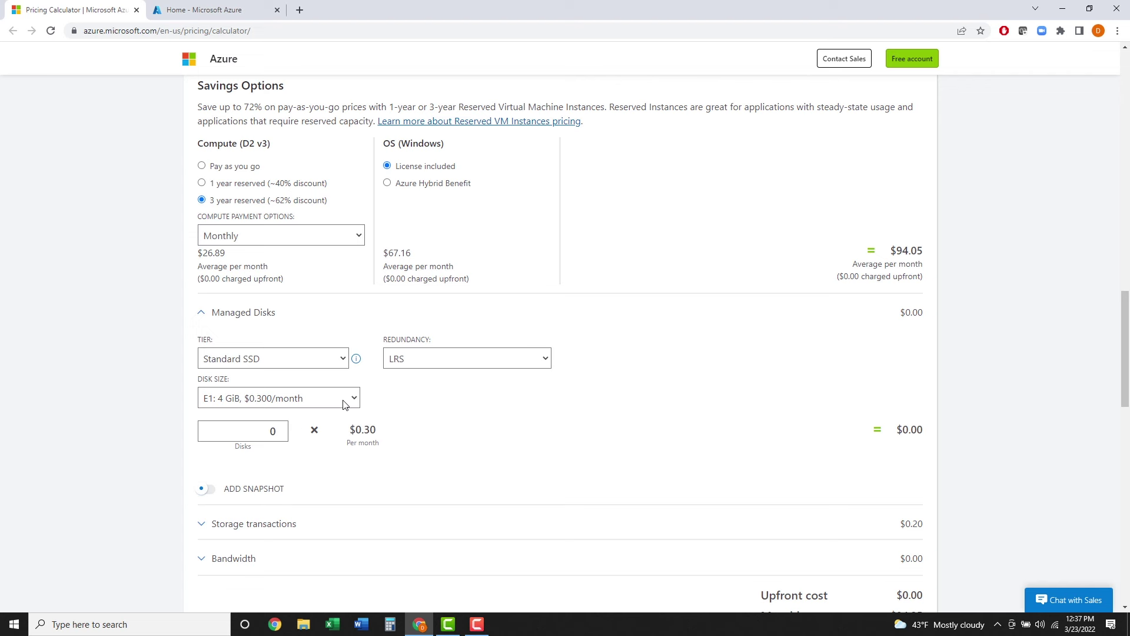
Set the managed disk tier to Standard HDD, examine the available disk sizes, and collapse the Managed Disks section.
{"action": "left_click", "coordinate": [340, 363]}
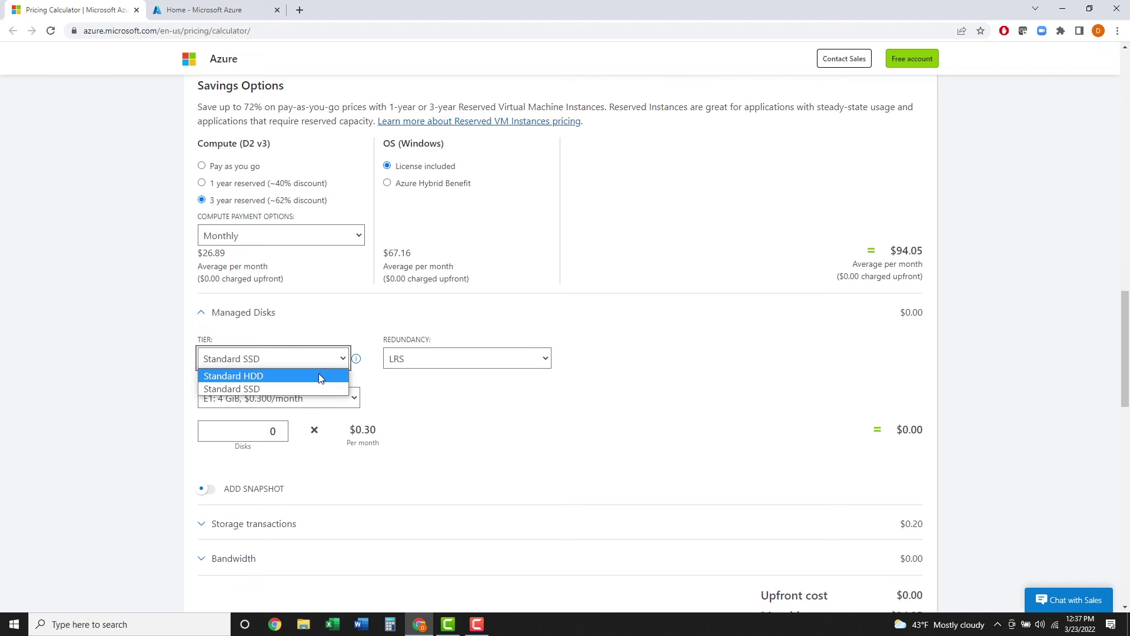
{"action": "left_click", "coordinate": [319, 373]}
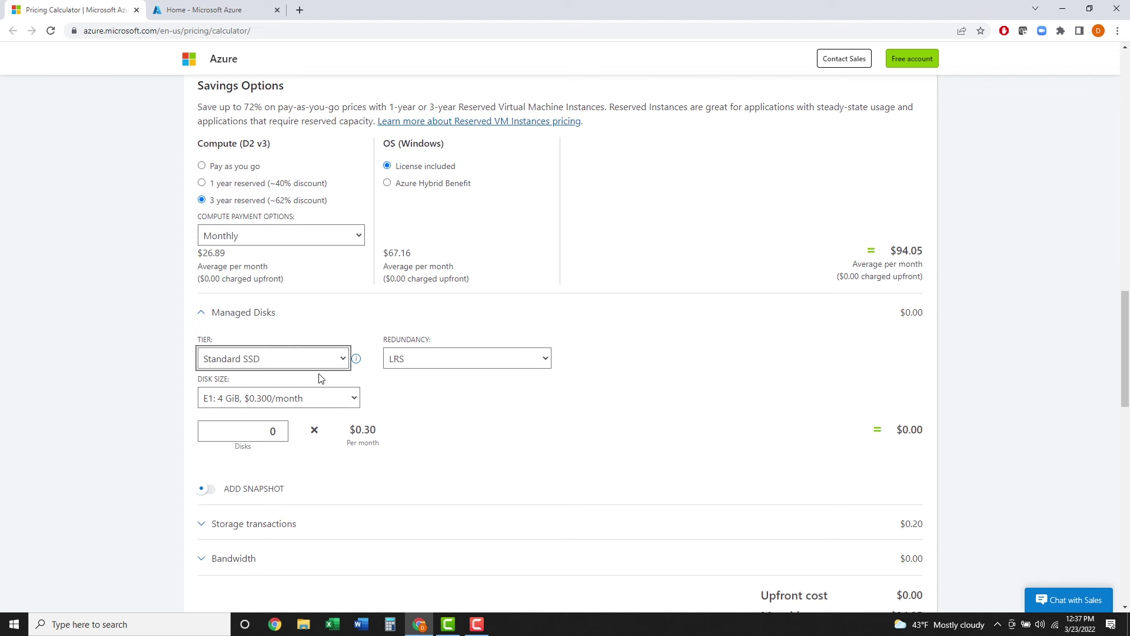
{"action": "left_click", "coordinate": [347, 399]}
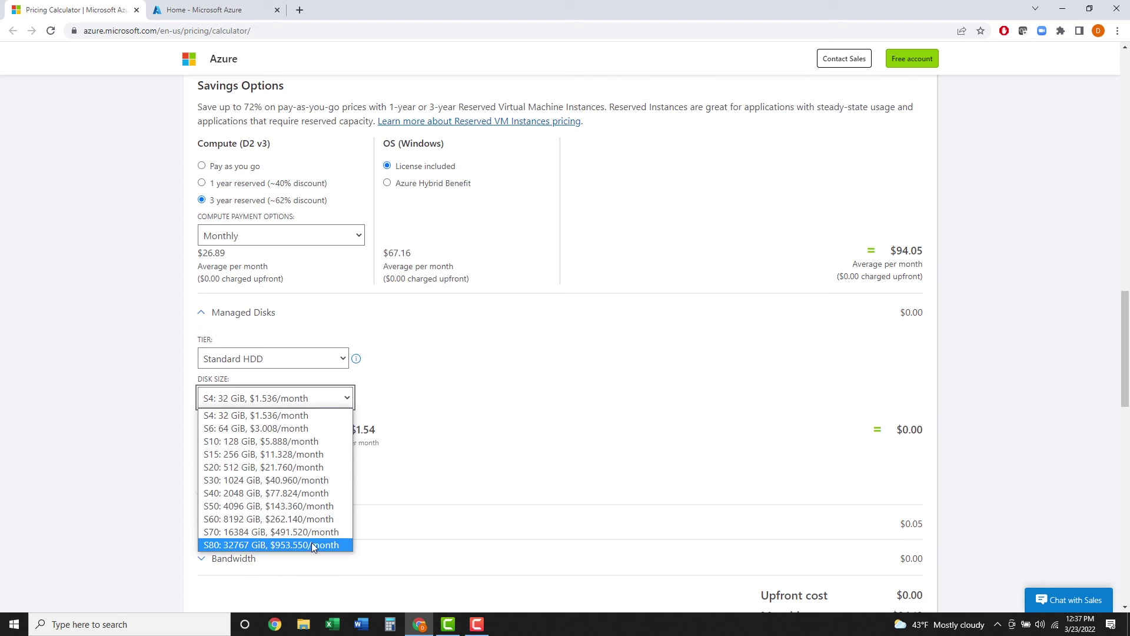
{"action": "left_click", "coordinate": [526, 444]}
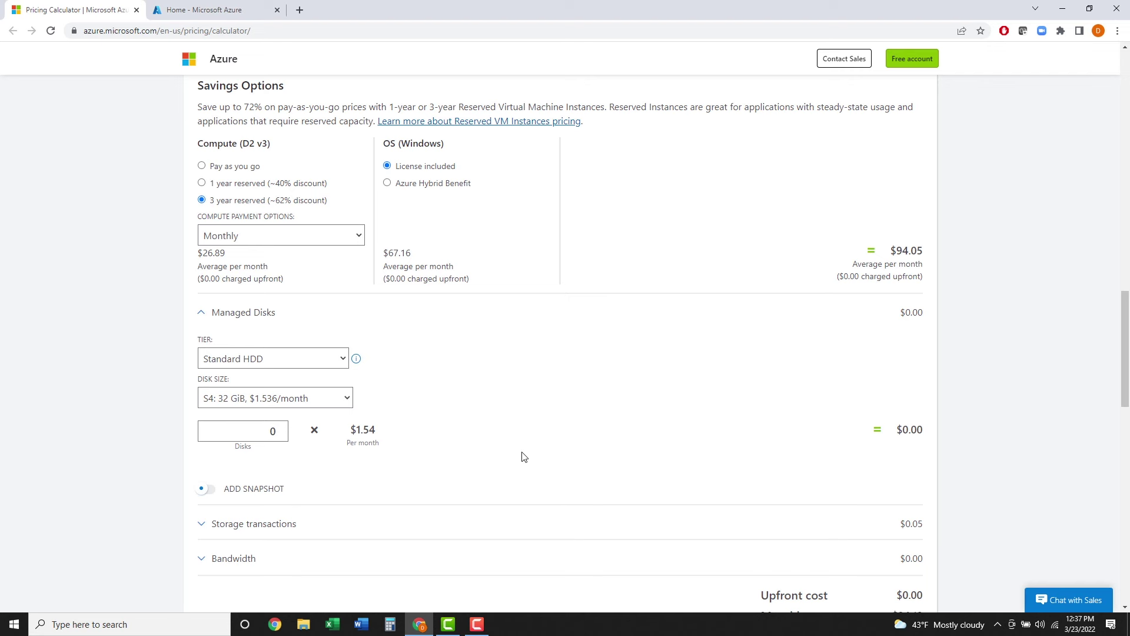
{"action": "scroll", "coordinate": [524, 456], "scroll_direction": "down", "scroll_amount": 1}
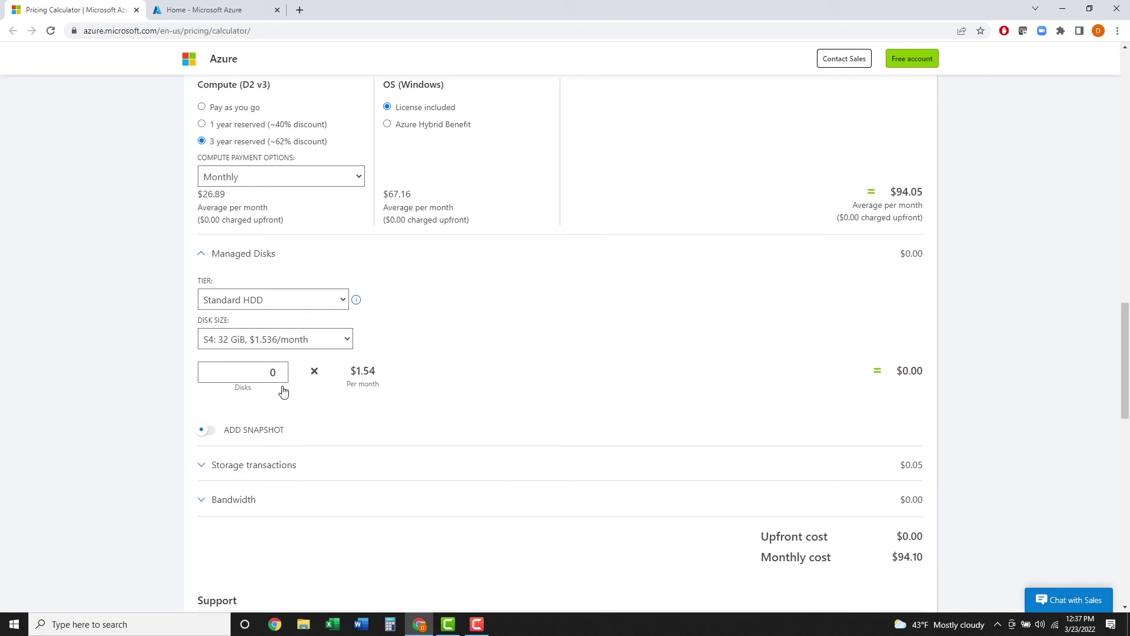
{"action": "left_click", "coordinate": [202, 253]}
Examine the storage transactions setting and the data transfer types available for the virtual machine's bandwidth.
{"action": "left_click", "coordinate": [201, 288]}
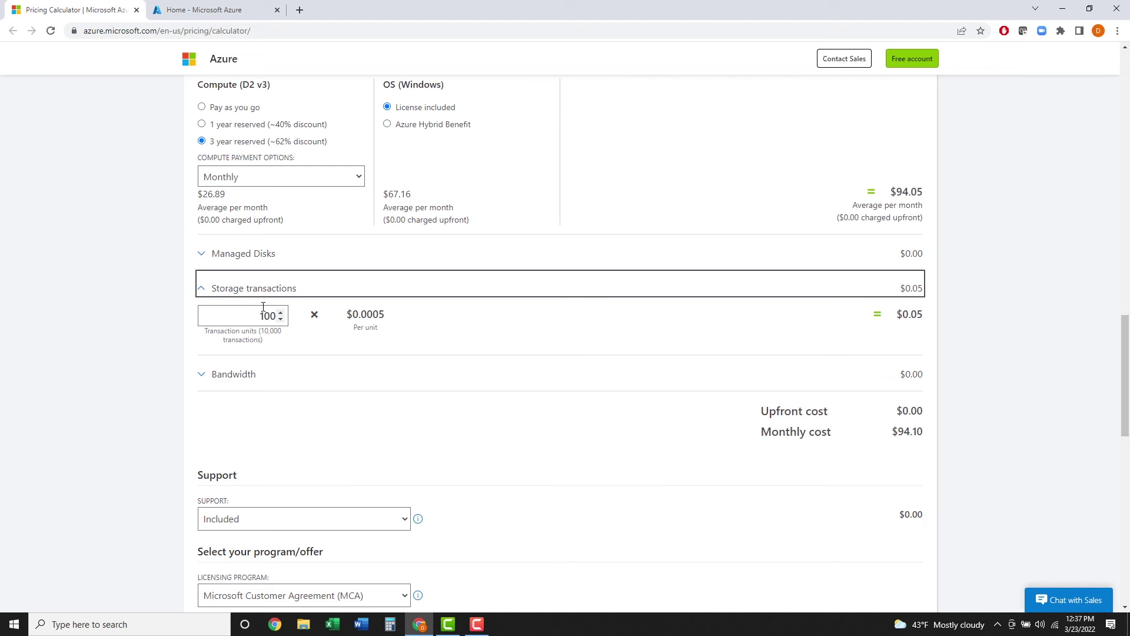
{"action": "left_click", "coordinate": [200, 289]}
{"action": "left_click", "coordinate": [202, 325]}
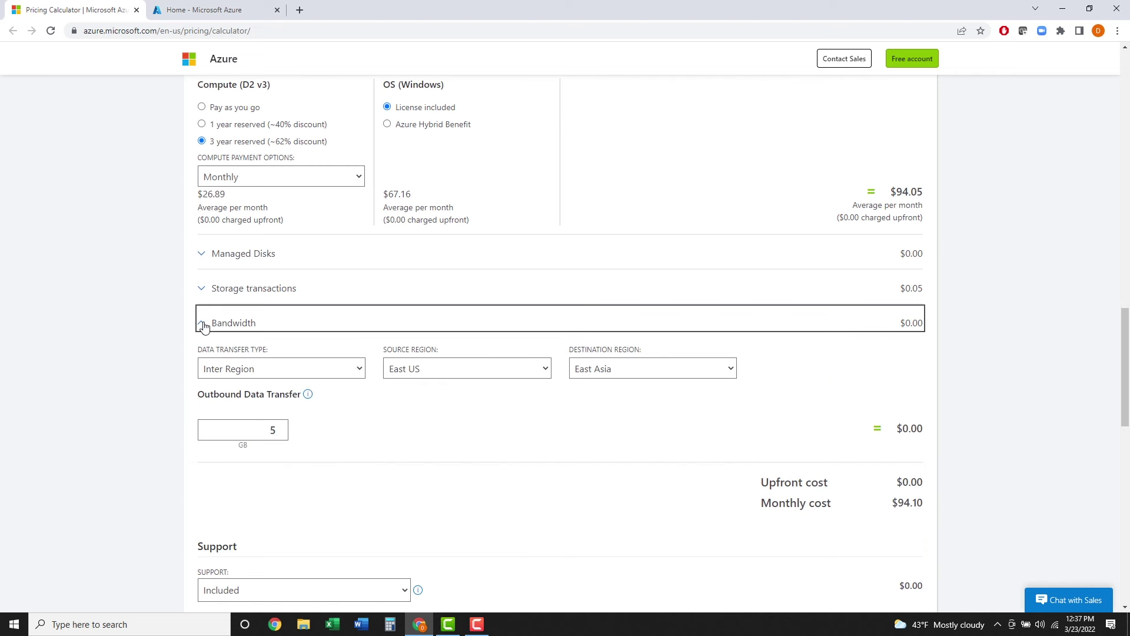
{"action": "left_click", "coordinate": [360, 370]}
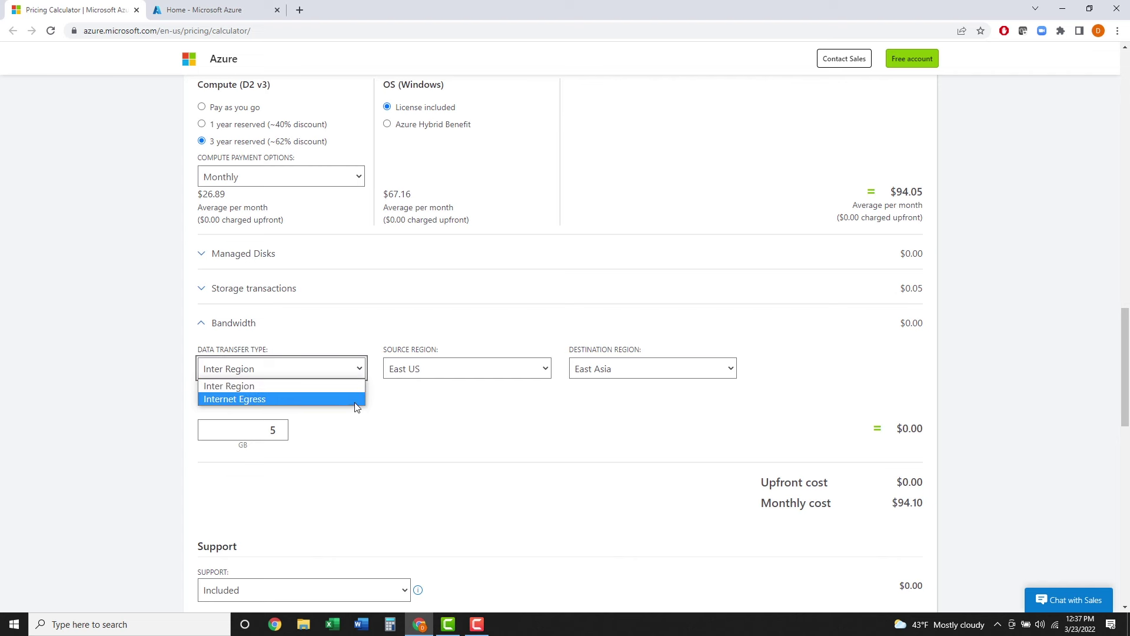
{"action": "left_click", "coordinate": [510, 416]}
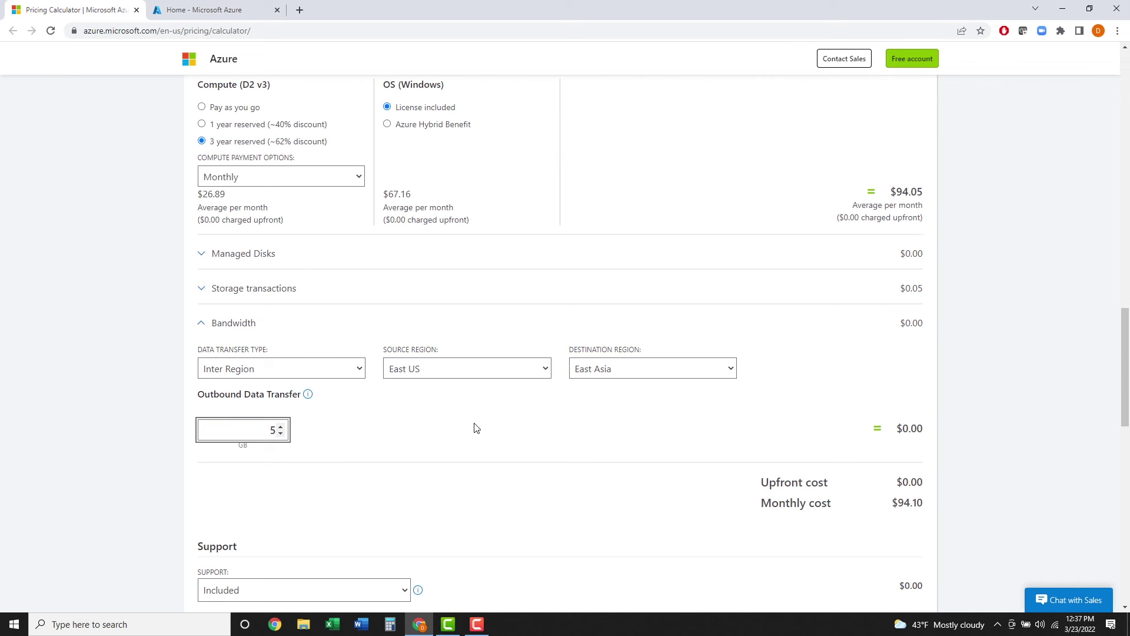
Set the outbound data transfer for bandwidth to 10 GB and collapse the Bandwidth section.
{"action": "scroll", "coordinate": [472, 428], "scroll_direction": "down", "scroll_amount": 1}
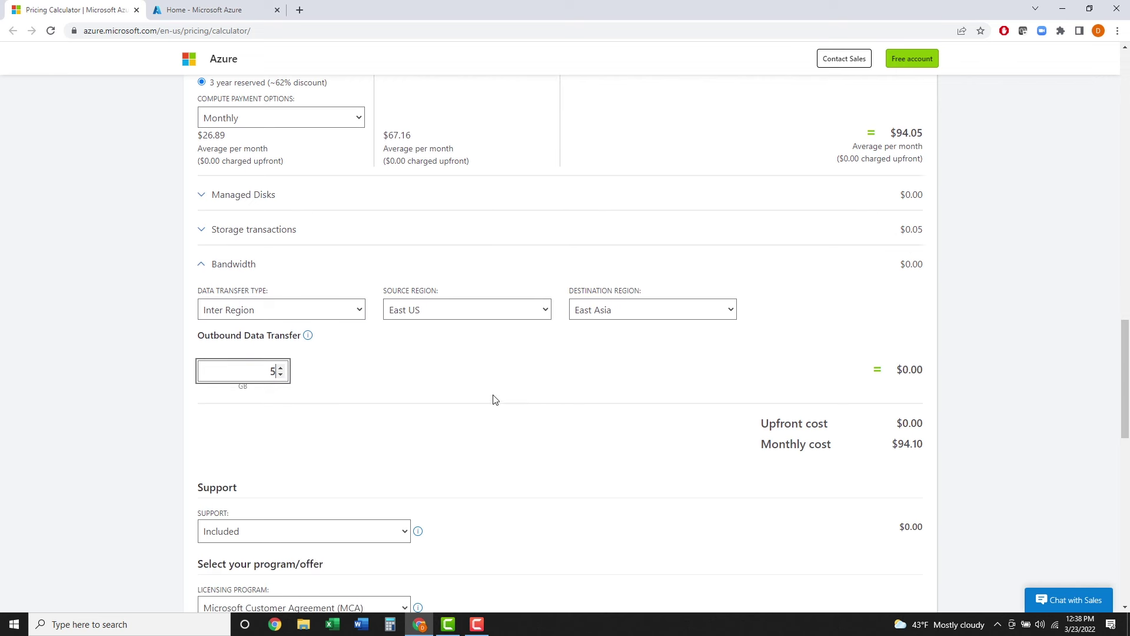
{"action": "double_click", "coordinate": [279, 368]}
{"action": "left_click_drag", "start_coordinate": [269, 370], "coordinate": [282, 373]}
{"action": "type", "text": "10"}
{"action": "left_click", "coordinate": [429, 395]}
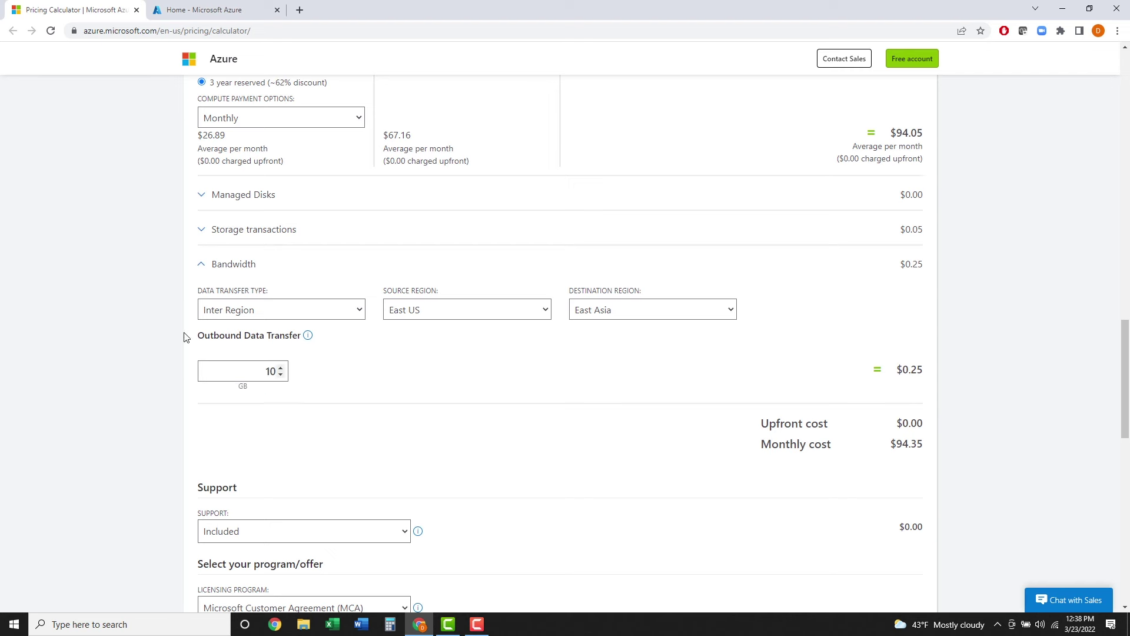
{"action": "left_click", "coordinate": [201, 265]}
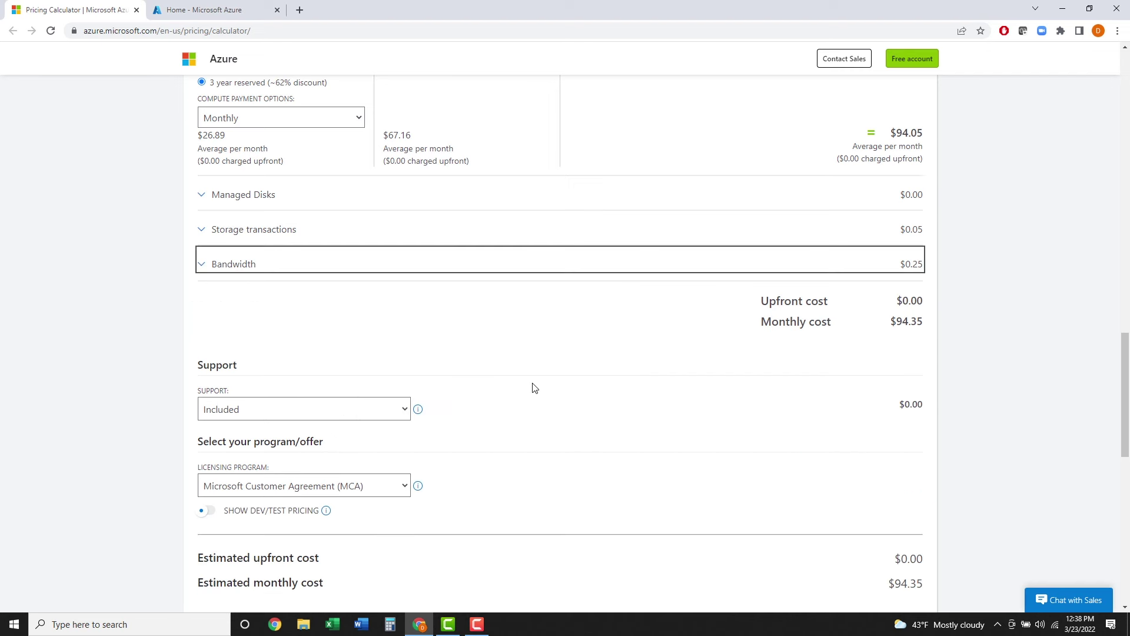
Examine the support plan choices for the estimate, leaving Included selected.
{"action": "scroll", "coordinate": [534, 387], "scroll_direction": "down", "scroll_amount": 1}
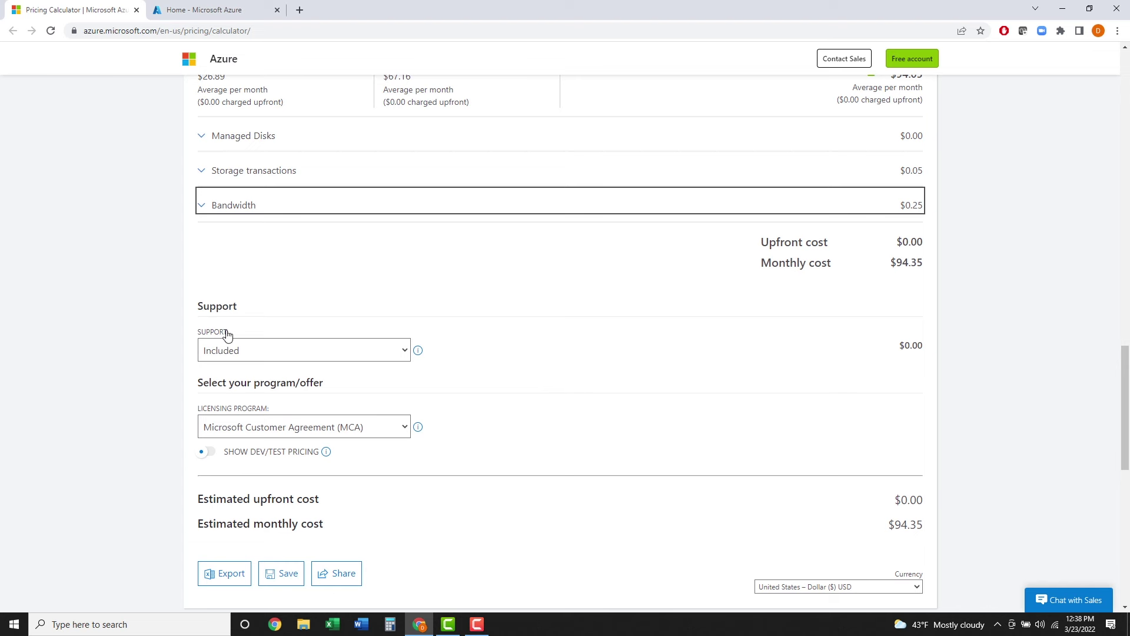
{"action": "left_click", "coordinate": [406, 354]}
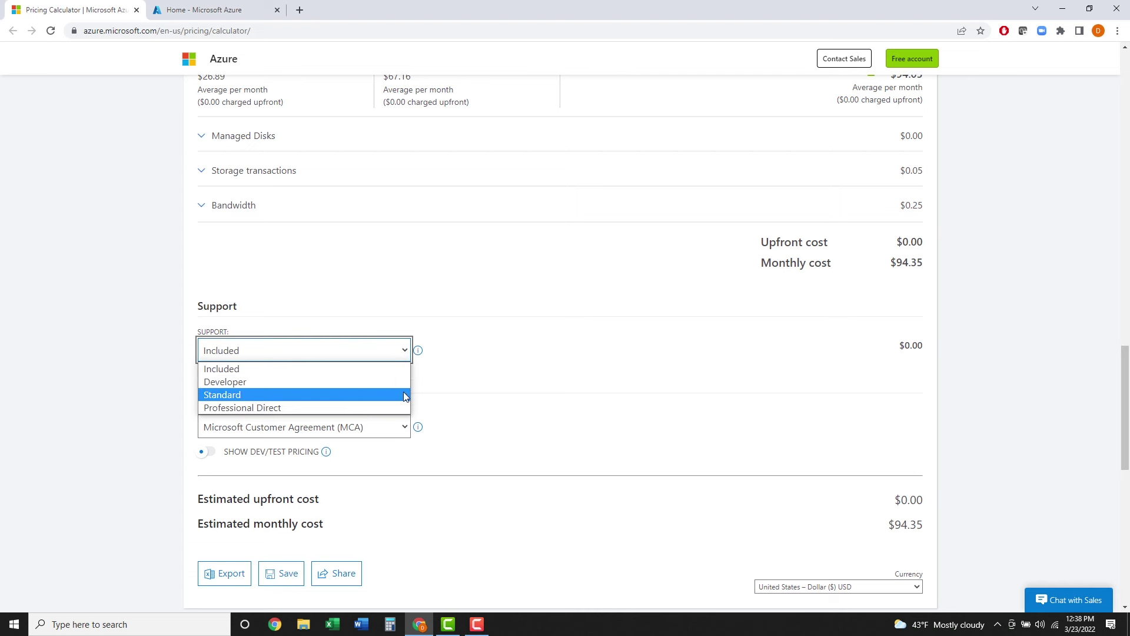
{"action": "left_click", "coordinate": [514, 377]}
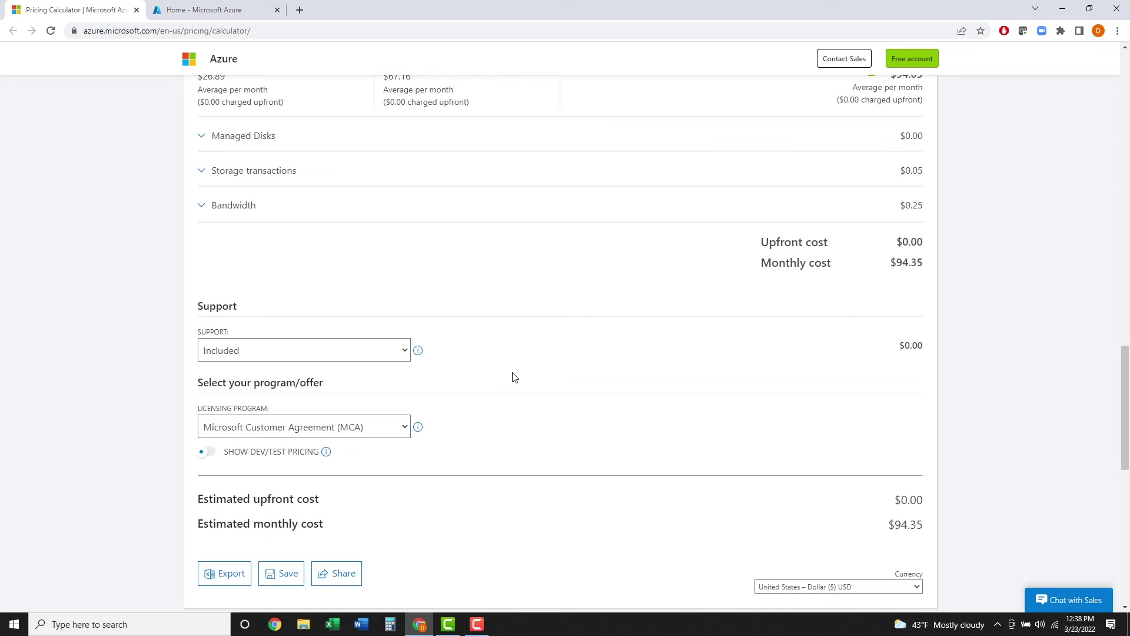
Switch to the Azure portal, search for "support", and go to the Support Plans page of Help + support.
{"action": "left_click", "coordinate": [218, 14]}
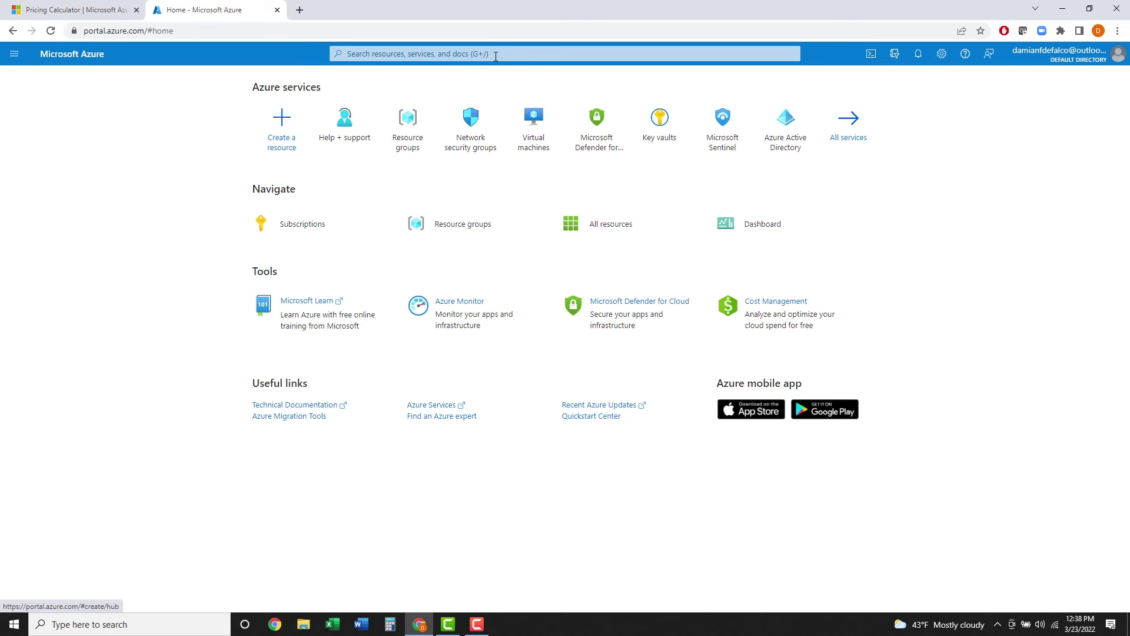
{"action": "left_click", "coordinate": [495, 56]}
{"action": "type", "text": "s"}
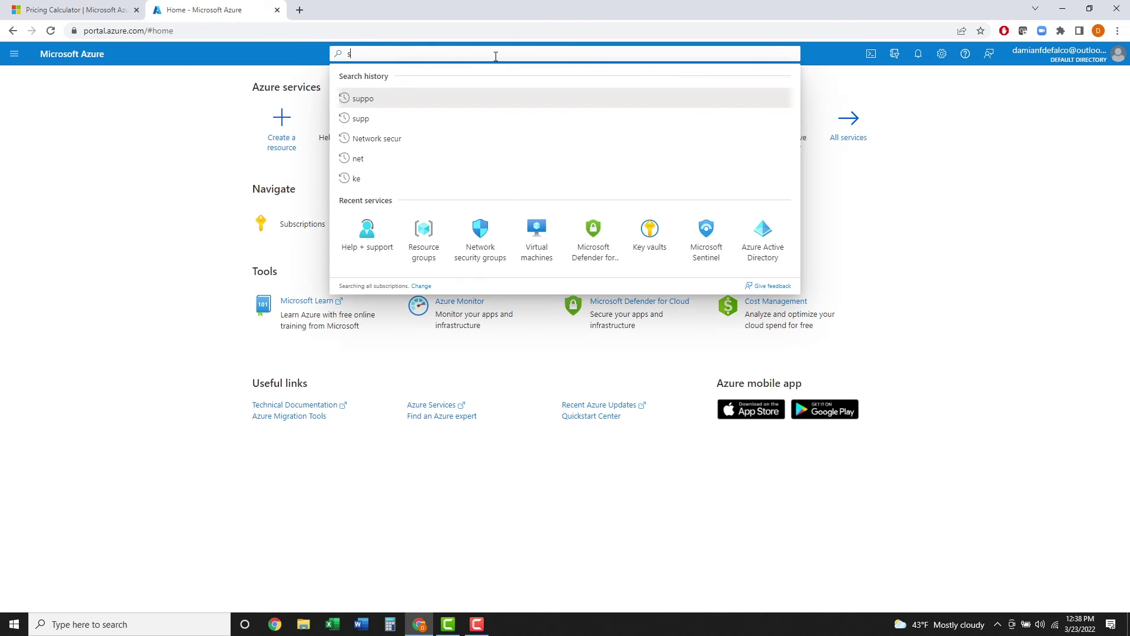
{"action": "type", "text": "uppo"}
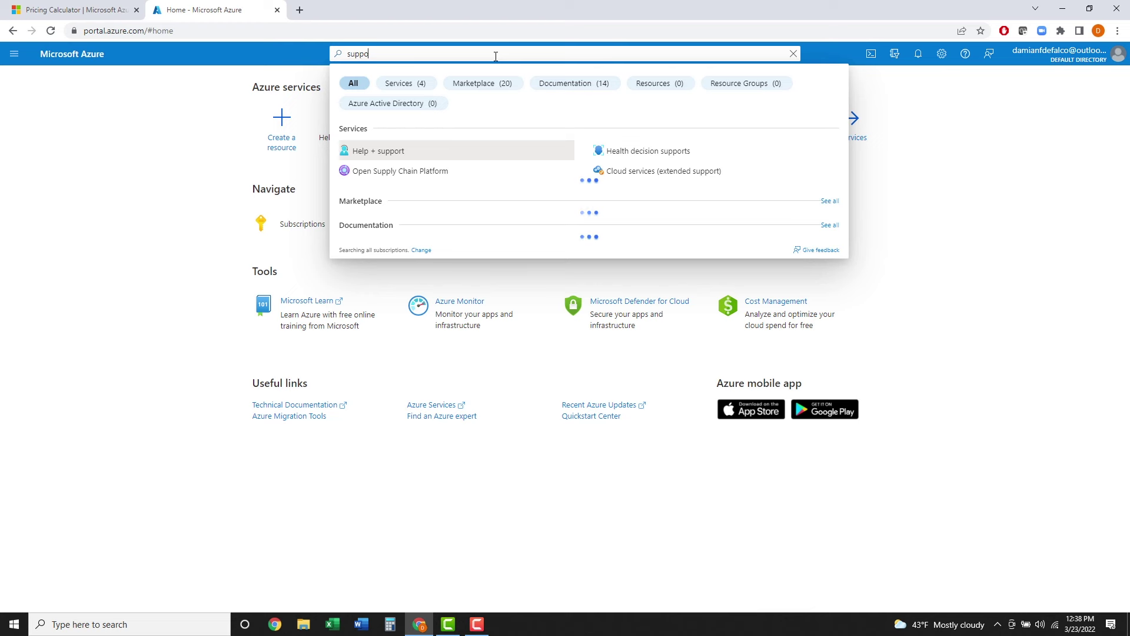
{"action": "type", "text": "rt"}
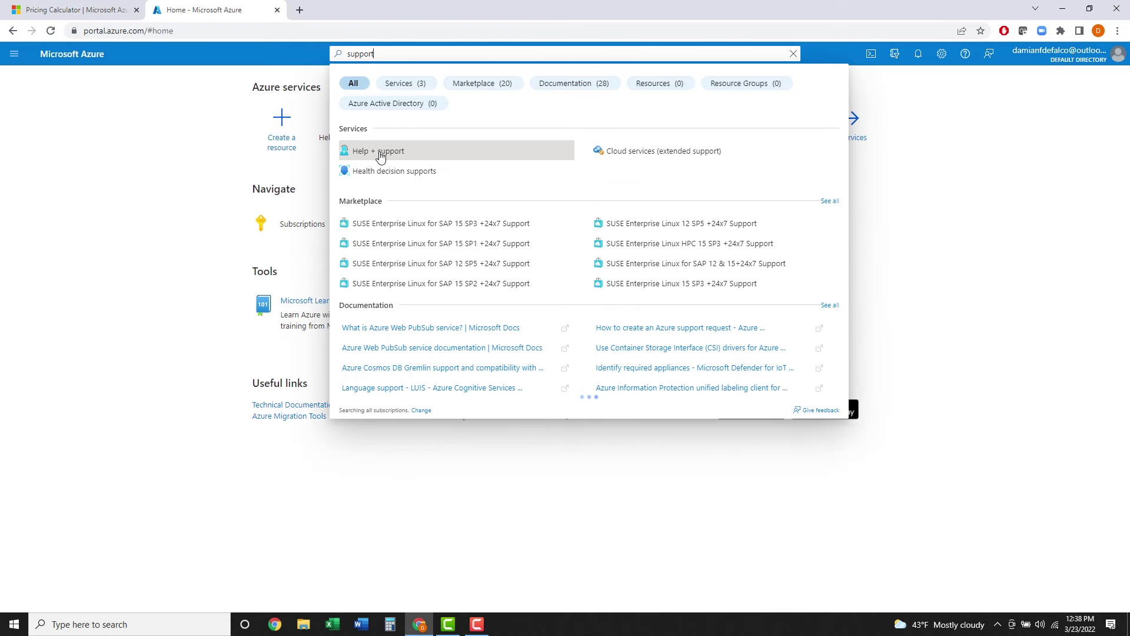
{"action": "left_click", "coordinate": [379, 154]}
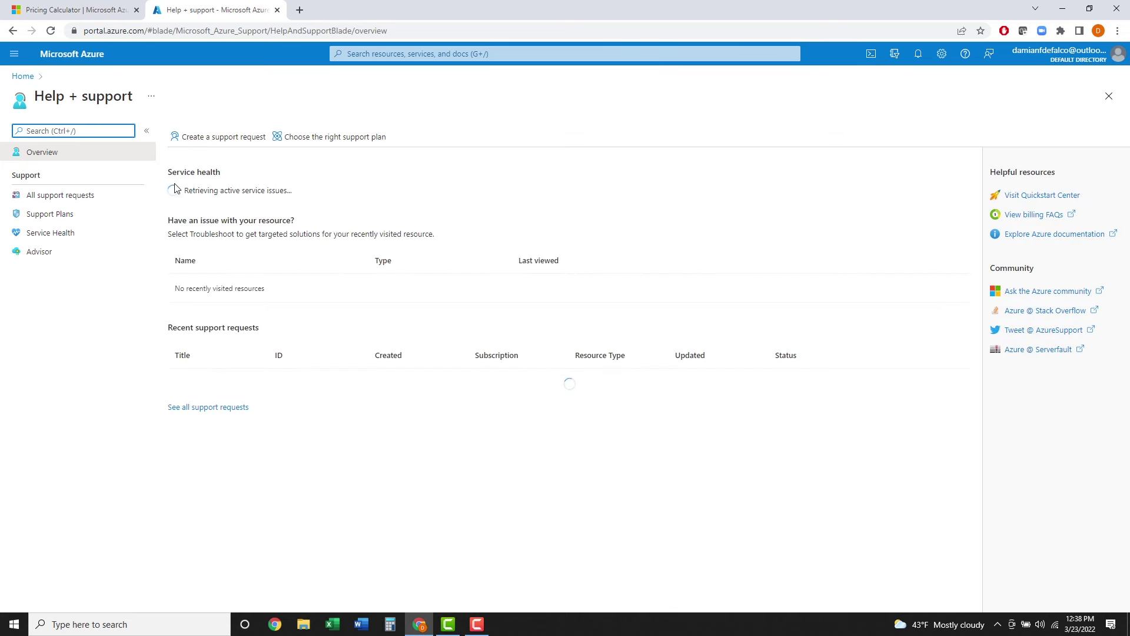
{"action": "left_click", "coordinate": [59, 219]}
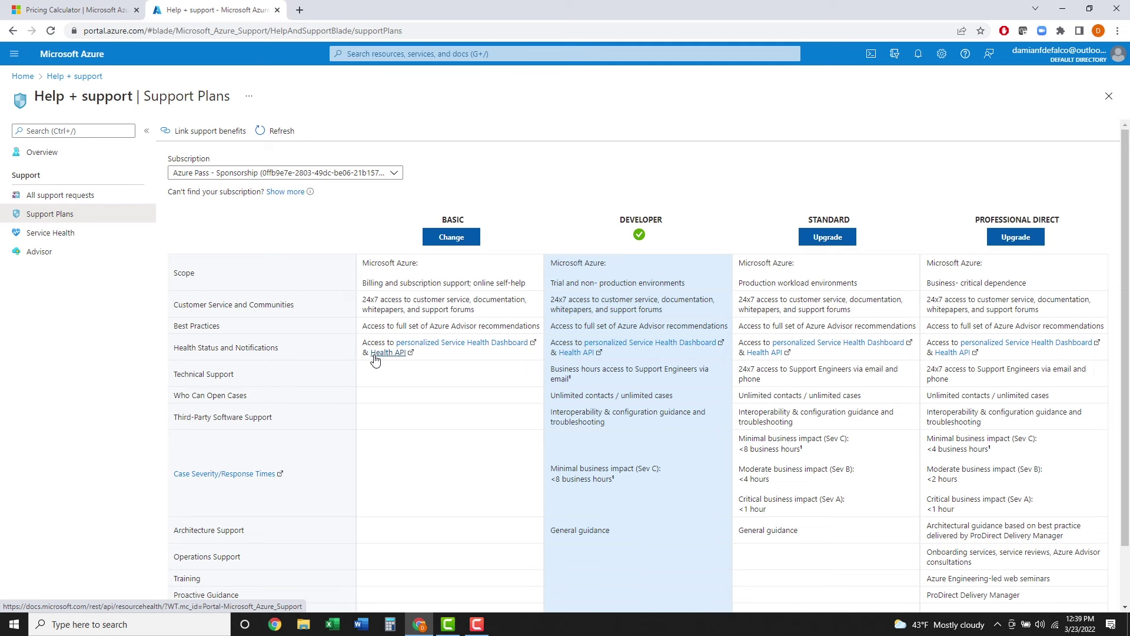
Compare the scope, technical support, response times and pricing of the Basic, Developer, Standard and Professional Direct support plans.
{"action": "scroll", "coordinate": [477, 350], "scroll_direction": "down", "scroll_amount": 1}
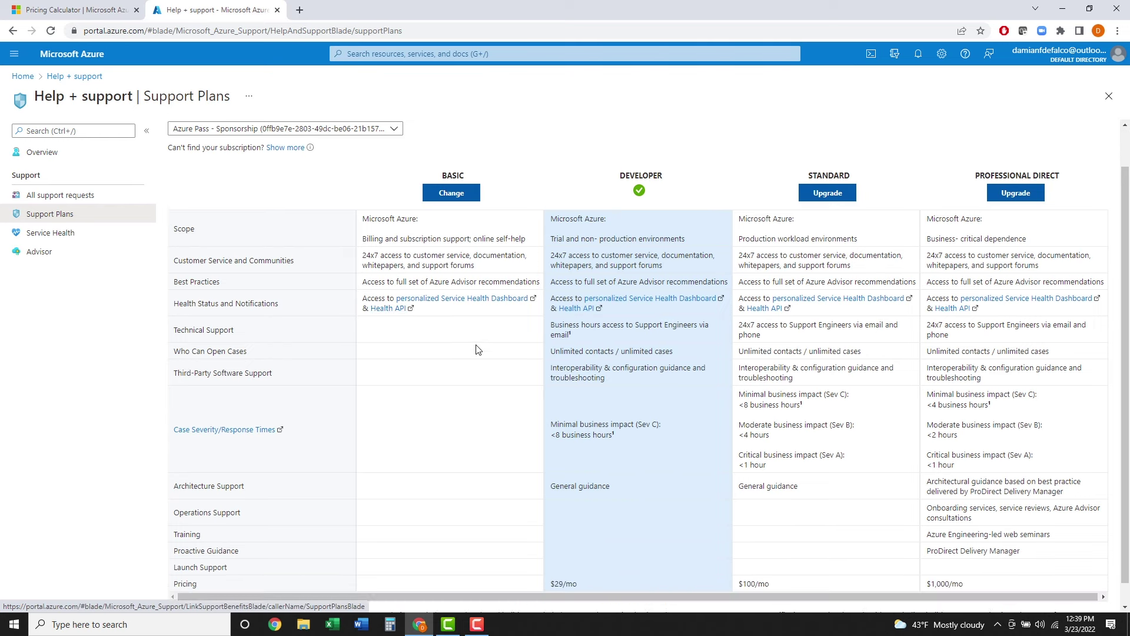
{"action": "scroll", "coordinate": [353, 264], "scroll_direction": "up", "scroll_amount": 1}
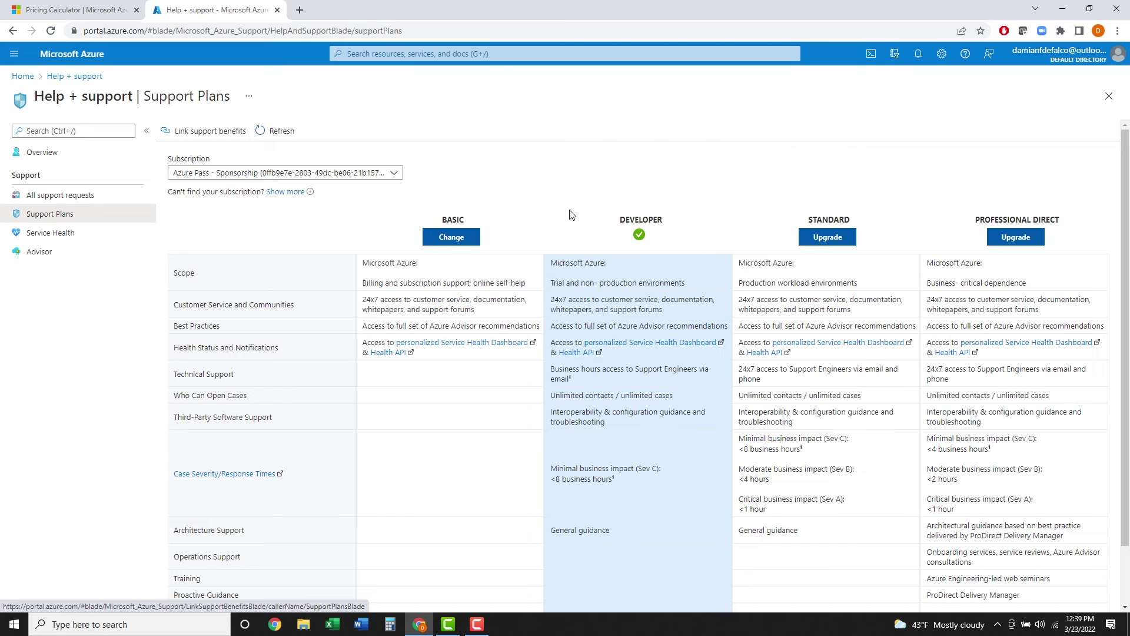
{"action": "left_click", "coordinate": [71, 10]}
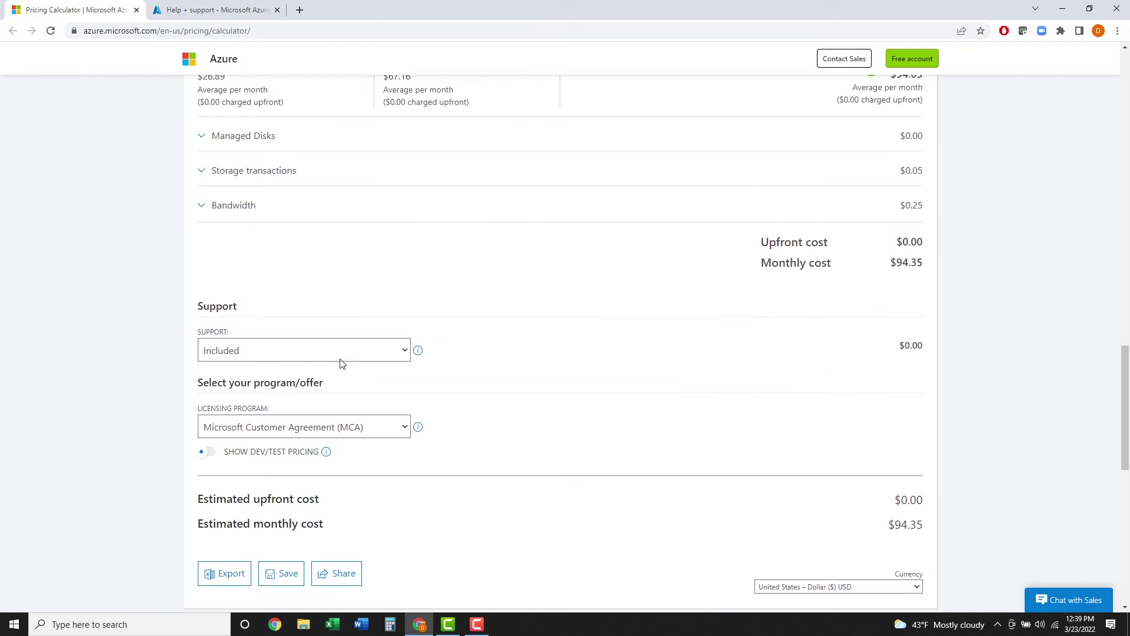
{"action": "left_click", "coordinate": [195, 12]}
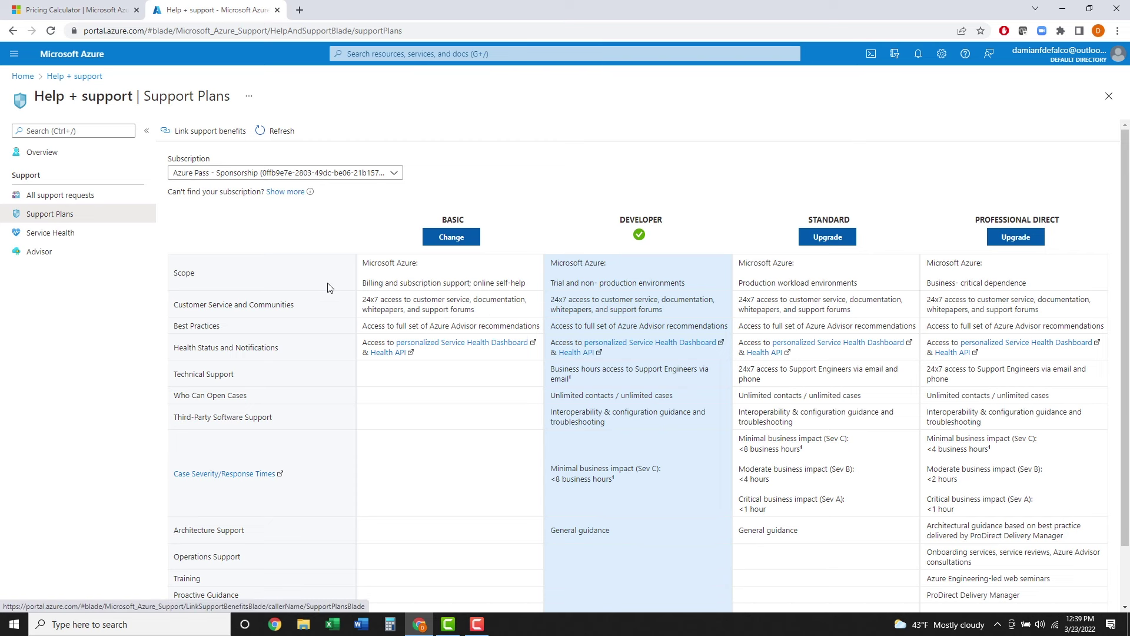
{"action": "scroll", "coordinate": [329, 288], "scroll_direction": "down", "scroll_amount": 1}
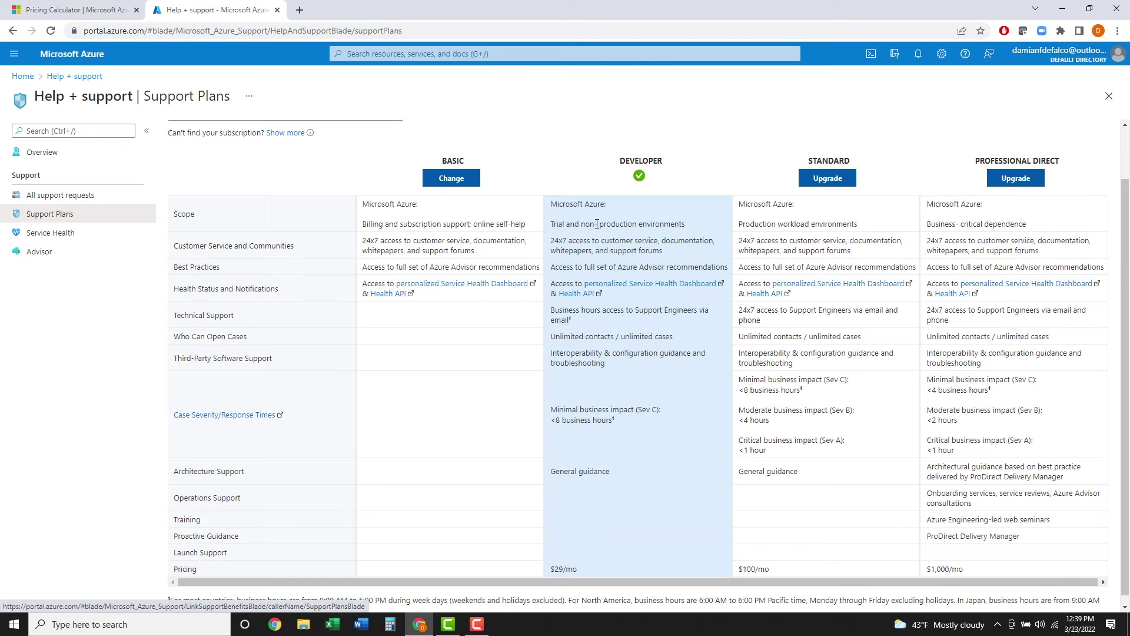
{"action": "scroll", "coordinate": [734, 308], "scroll_direction": "up", "scroll_amount": 1}
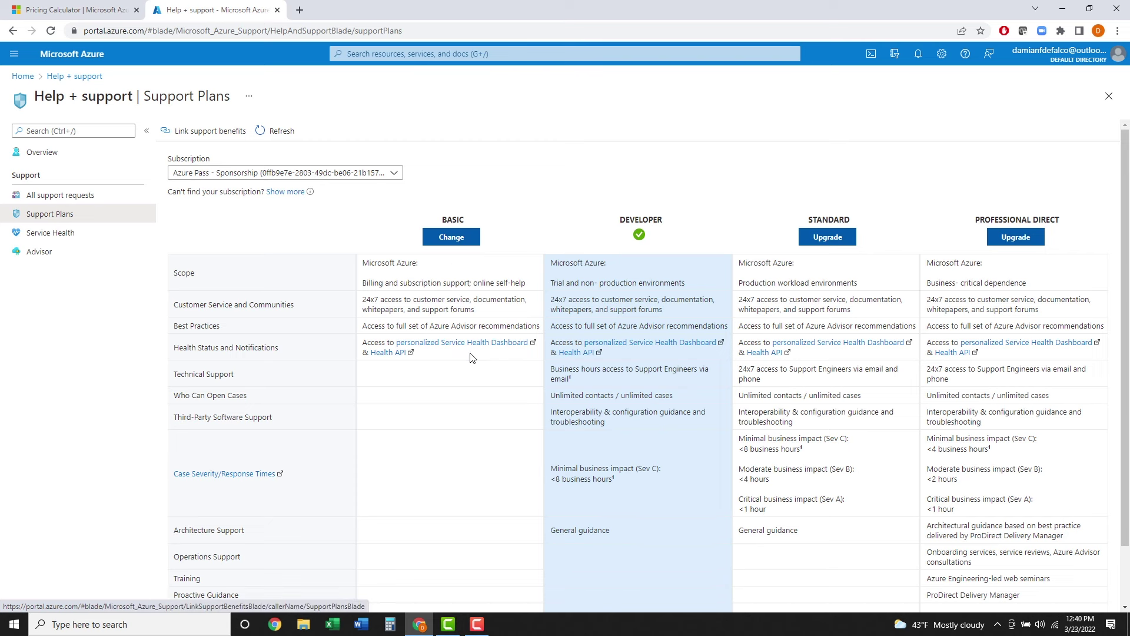
{"action": "scroll", "coordinate": [512, 461], "scroll_direction": "down", "scroll_amount": 1}
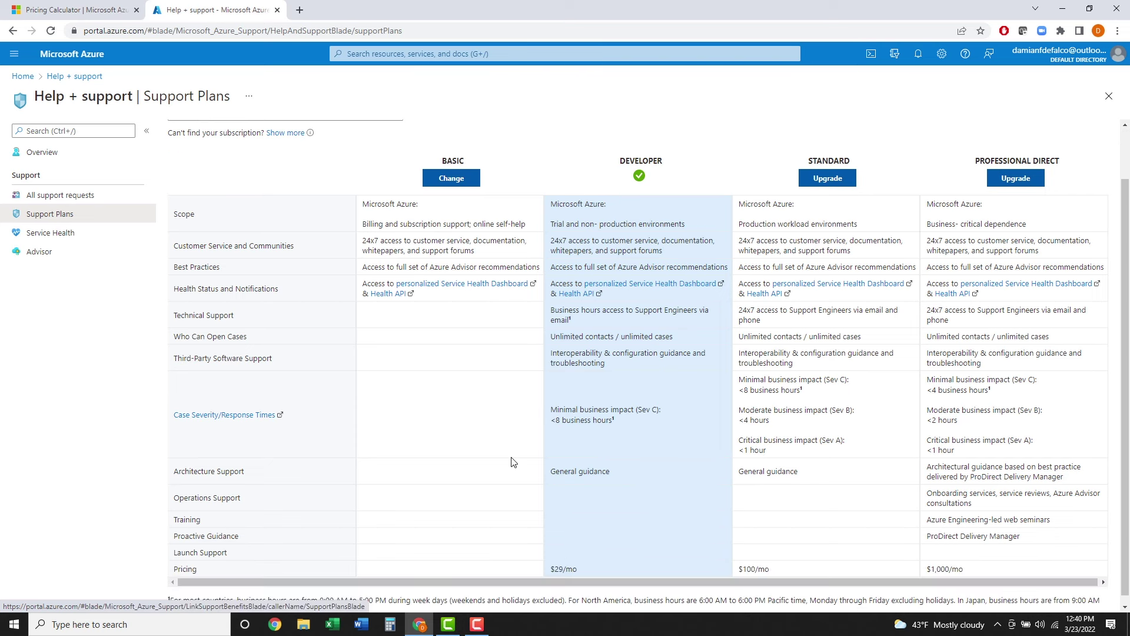
{"action": "scroll", "coordinate": [558, 424], "scroll_direction": "up", "scroll_amount": 1}
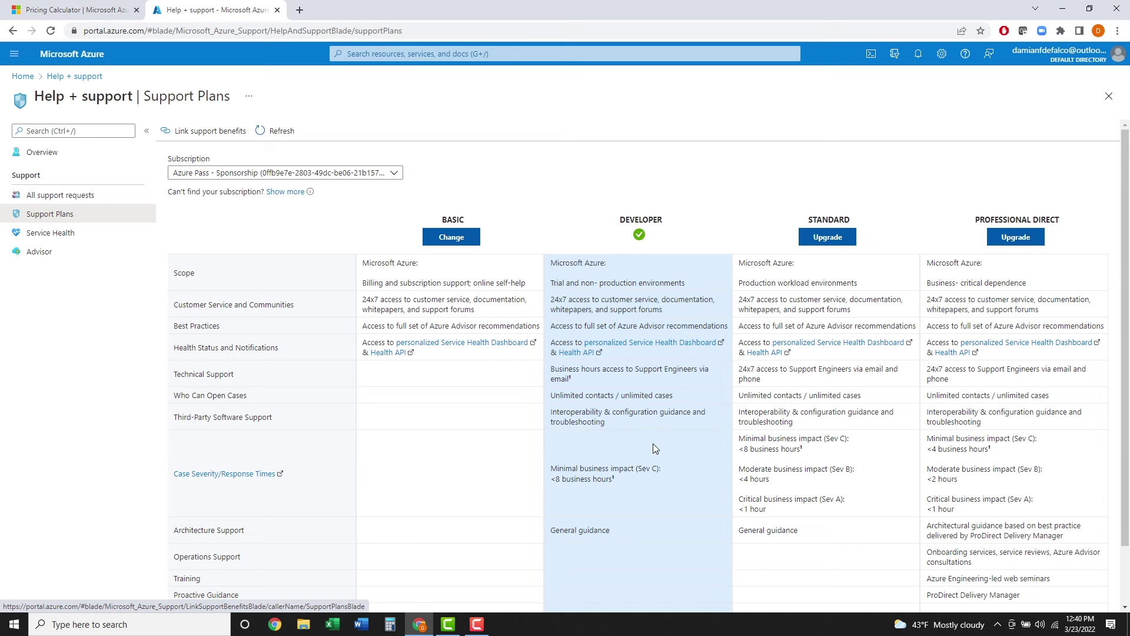
Review the case severity response times, architecture support and monthly pricing of the Developer, Standard and Professional Direct support plans.
{"action": "scroll", "coordinate": [686, 445], "scroll_direction": "down", "scroll_amount": 1}
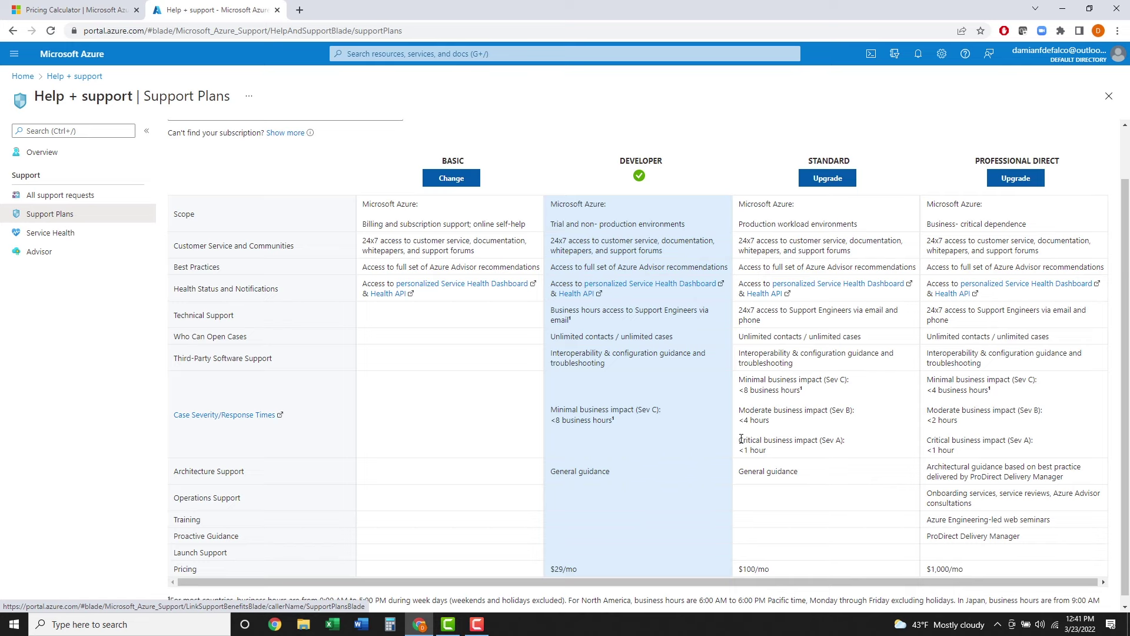
{"action": "scroll", "coordinate": [735, 454], "scroll_direction": "down", "scroll_amount": 1}
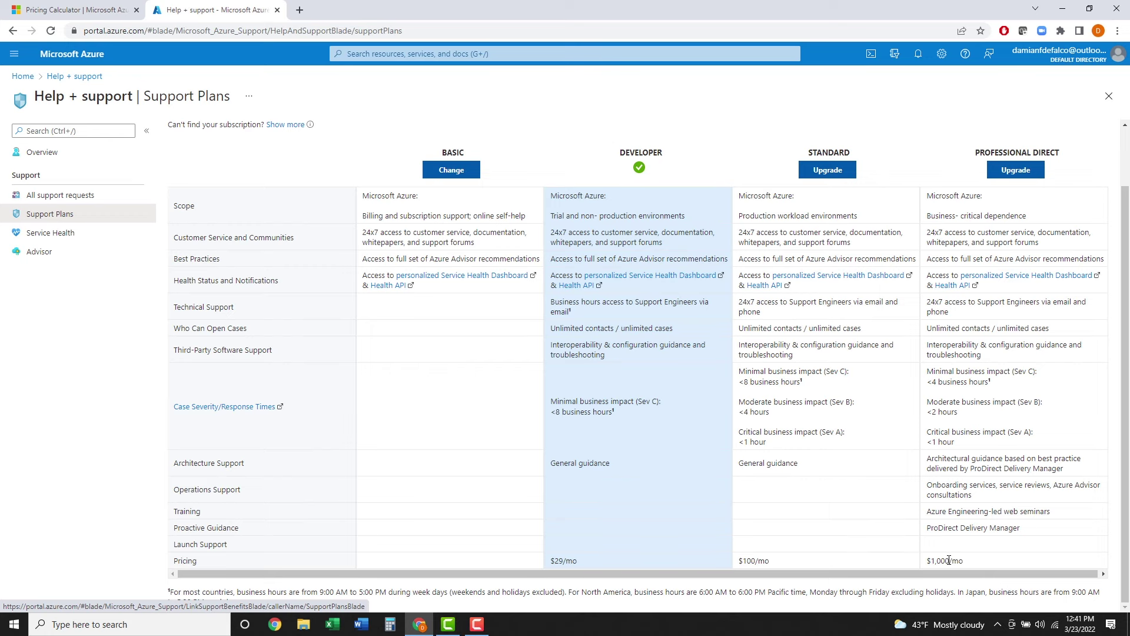
{"action": "scroll", "coordinate": [948, 560], "scroll_direction": "up", "scroll_amount": 2}
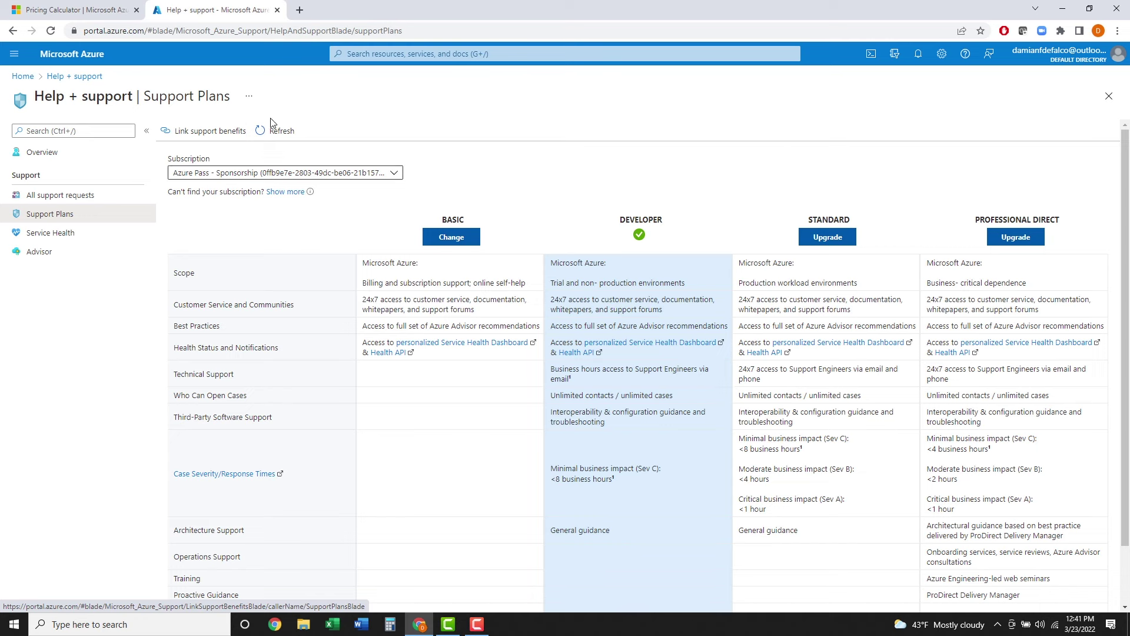
Return to the Pricing Calculator and review the estimate's support, licensing program, savings options and estimated upfront and monthly costs.
{"action": "left_click", "coordinate": [69, 13]}
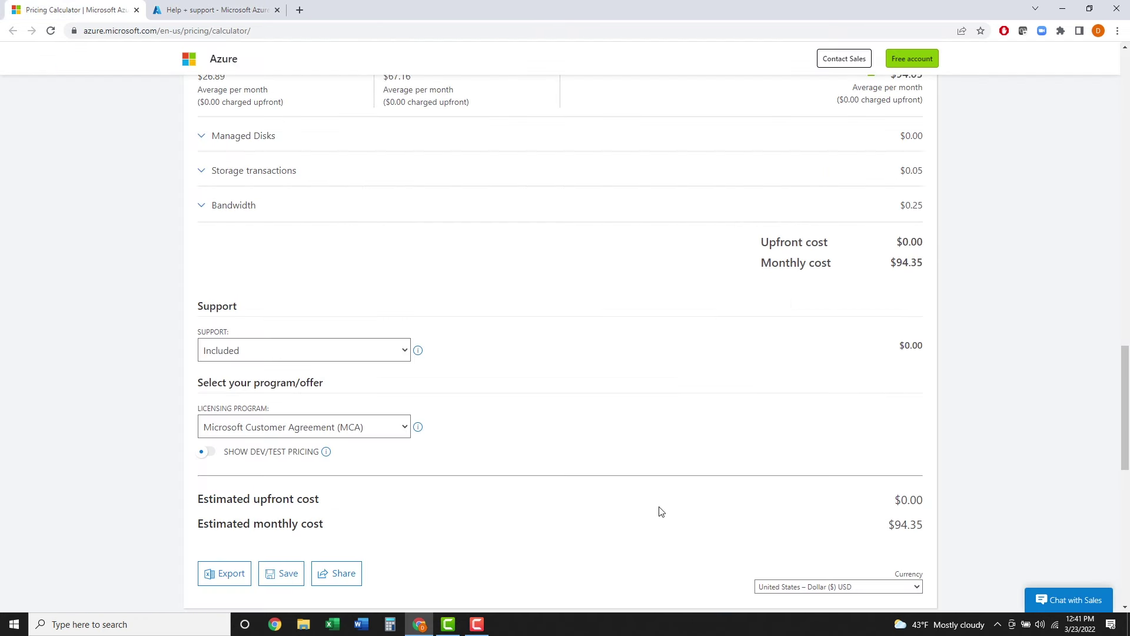
{"action": "scroll", "coordinate": [661, 510], "scroll_direction": "down", "scroll_amount": 1}
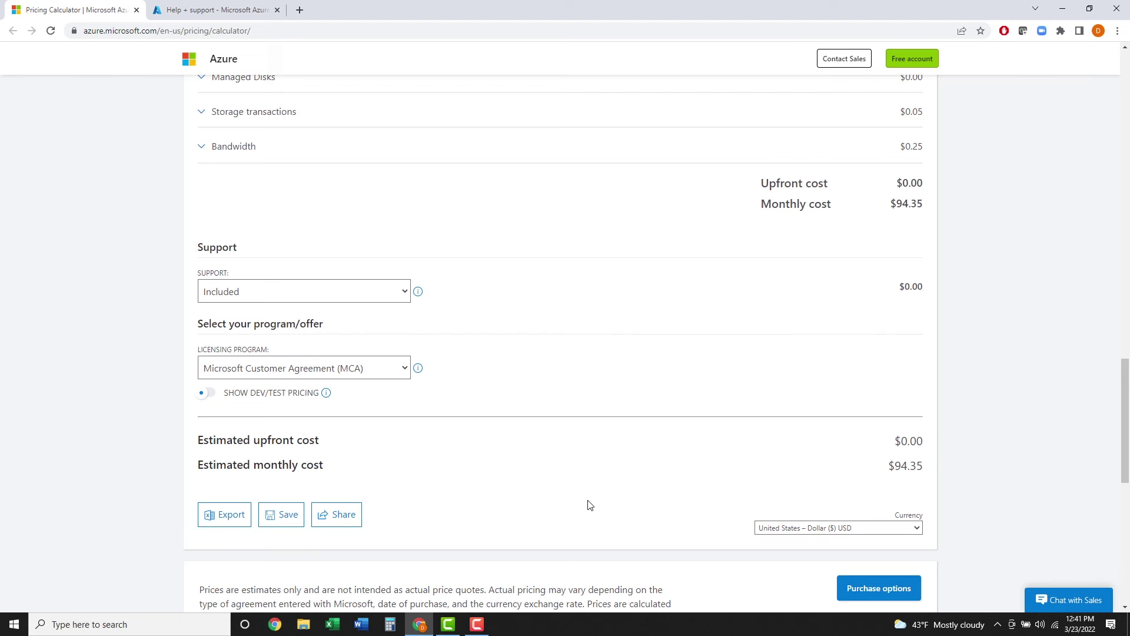
{"action": "scroll", "coordinate": [589, 505], "scroll_direction": "down", "scroll_amount": 1}
{"action": "scroll", "coordinate": [593, 505], "scroll_direction": "up", "scroll_amount": 1}
{"action": "scroll", "coordinate": [591, 504], "scroll_direction": "up", "scroll_amount": 1}
{"action": "scroll", "coordinate": [591, 504], "scroll_direction": "down", "scroll_amount": 1}
{"action": "scroll", "coordinate": [1022, 541], "scroll_direction": "up", "scroll_amount": 8}
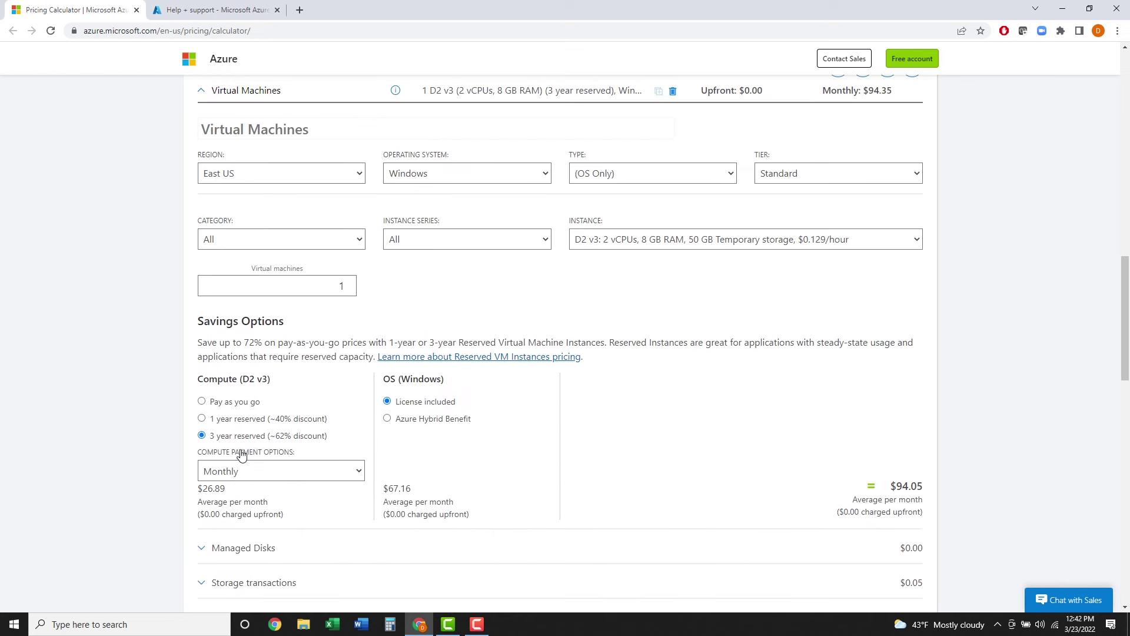
{"action": "scroll", "coordinate": [560, 502], "scroll_direction": "down", "scroll_amount": 8}
{"action": "scroll", "coordinate": [567, 499], "scroll_direction": "up", "scroll_amount": 1}
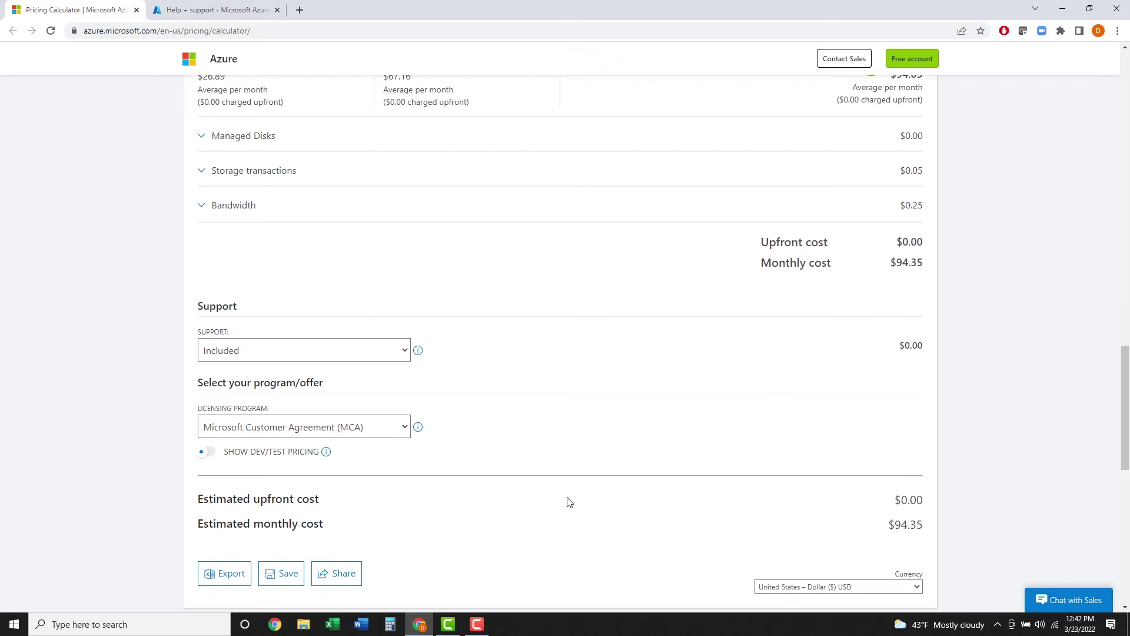
Set the D2 v3 compute savings option to Pay as you go and check the estimate's upfront and monthly costs.
{"action": "scroll", "coordinate": [789, 453], "scroll_direction": "up", "scroll_amount": 6}
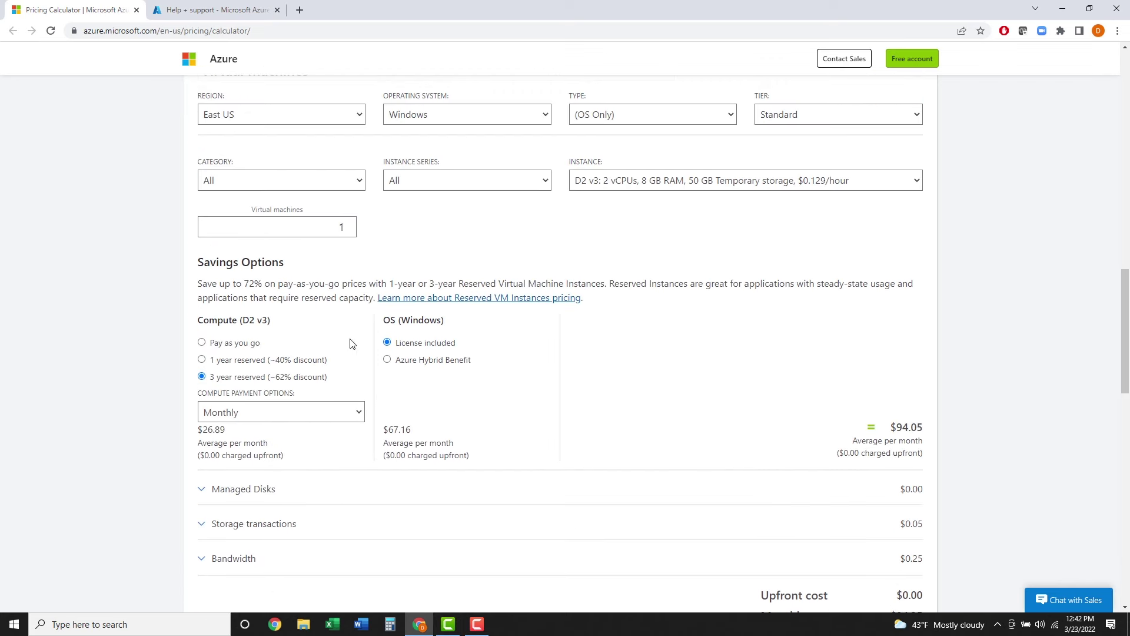
{"action": "left_click", "coordinate": [203, 343]}
{"action": "scroll", "coordinate": [681, 484], "scroll_direction": "down", "scroll_amount": 3}
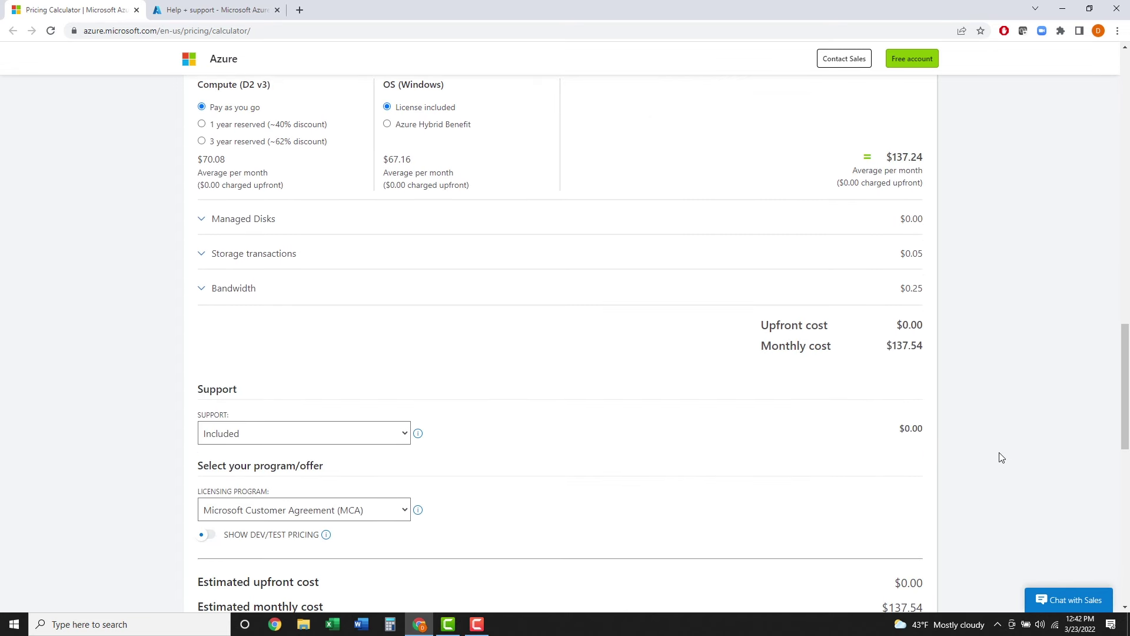
{"action": "scroll", "coordinate": [1001, 458], "scroll_direction": "down", "scroll_amount": 4}
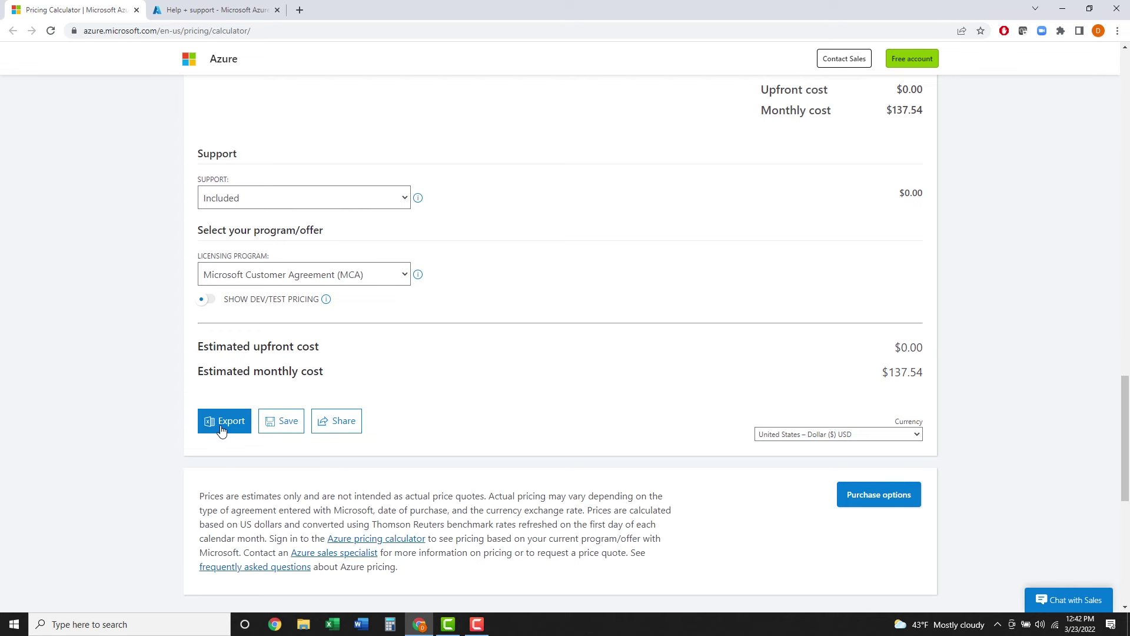
Delete the whole virtual machine estimate from Your Estimate and confirm the deletion.
{"action": "scroll", "coordinate": [438, 520], "scroll_direction": "up", "scroll_amount": 1}
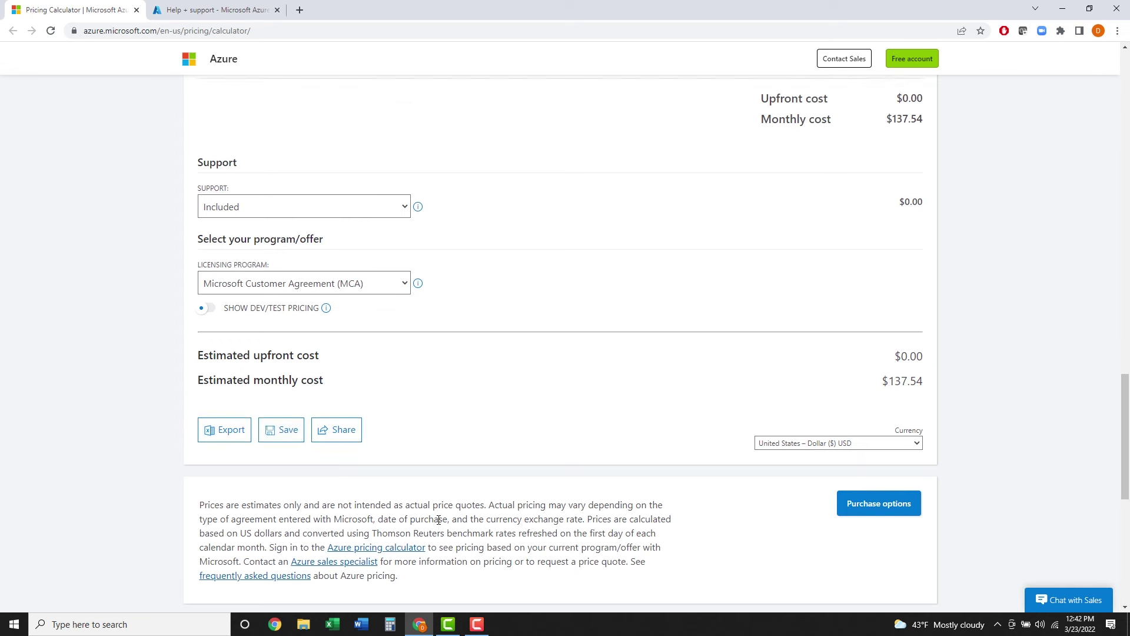
{"action": "scroll", "coordinate": [439, 520], "scroll_direction": "up", "scroll_amount": 15}
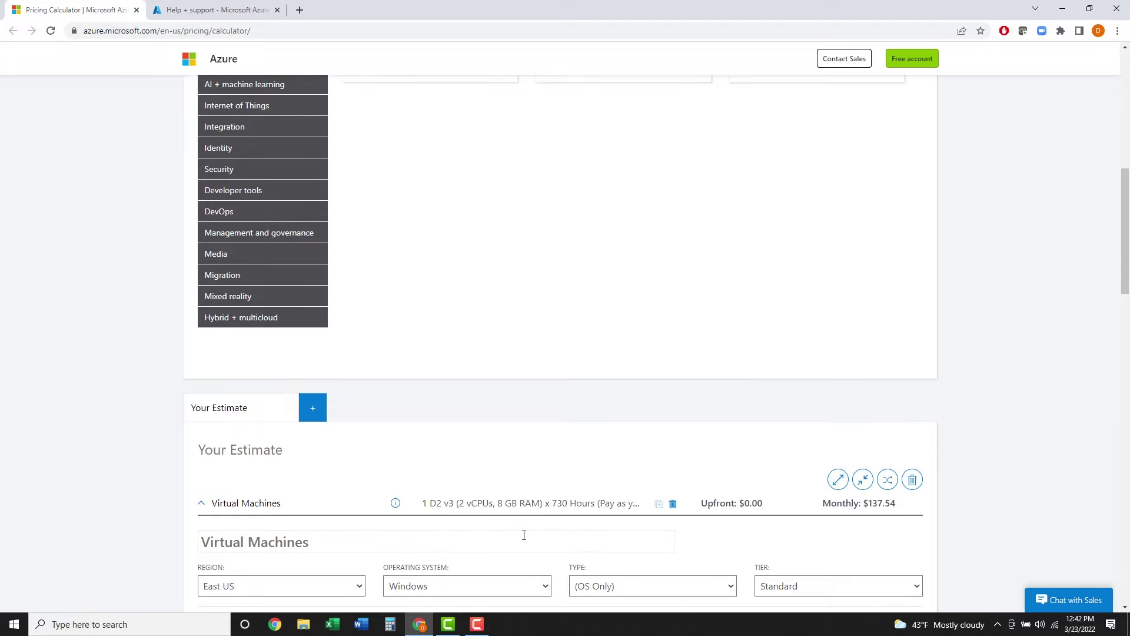
{"action": "scroll", "coordinate": [436, 525], "scroll_direction": "down", "scroll_amount": 1}
{"action": "scroll", "coordinate": [497, 525], "scroll_direction": "up", "scroll_amount": 6}
{"action": "scroll", "coordinate": [551, 534], "scroll_direction": "up", "scroll_amount": 3}
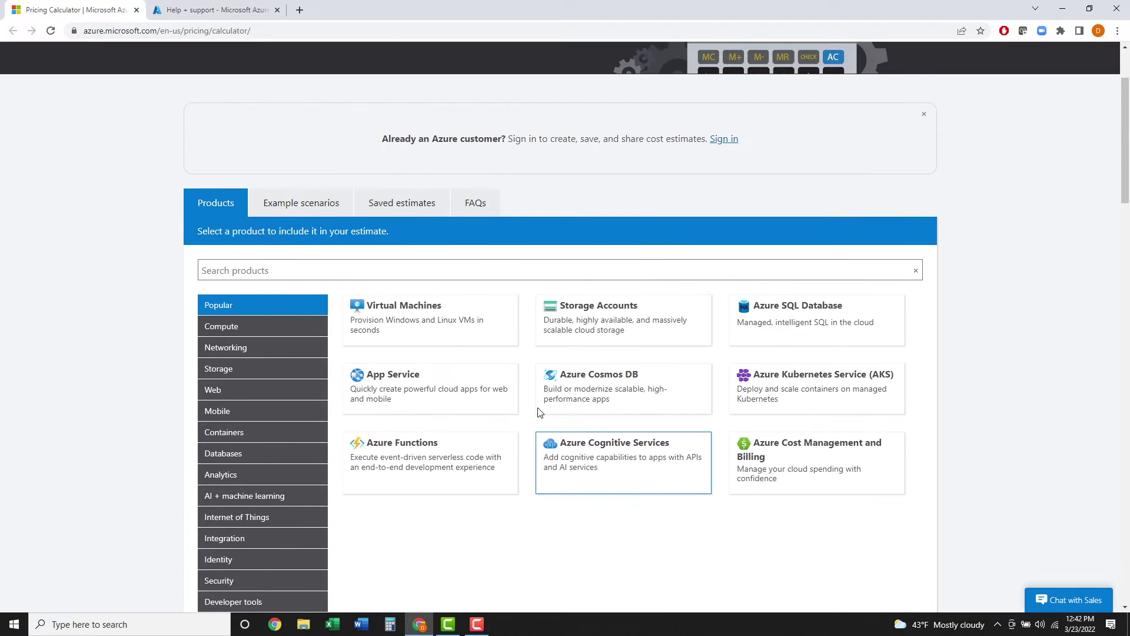
{"action": "scroll", "coordinate": [671, 537], "scroll_direction": "down", "scroll_amount": 6}
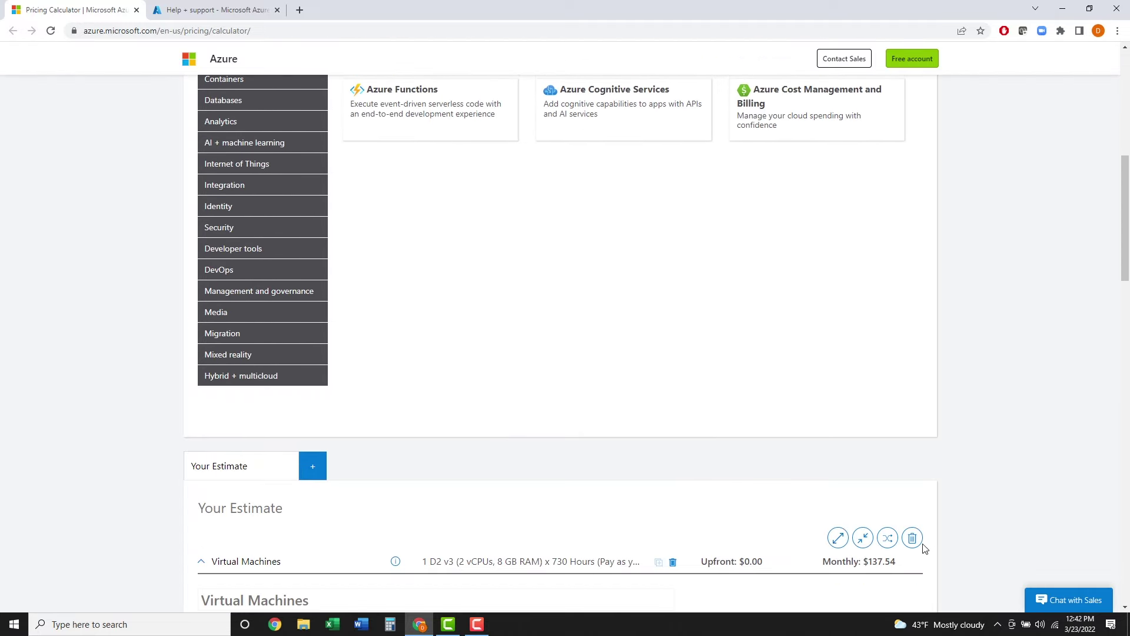
{"action": "left_click", "coordinate": [912, 540]}
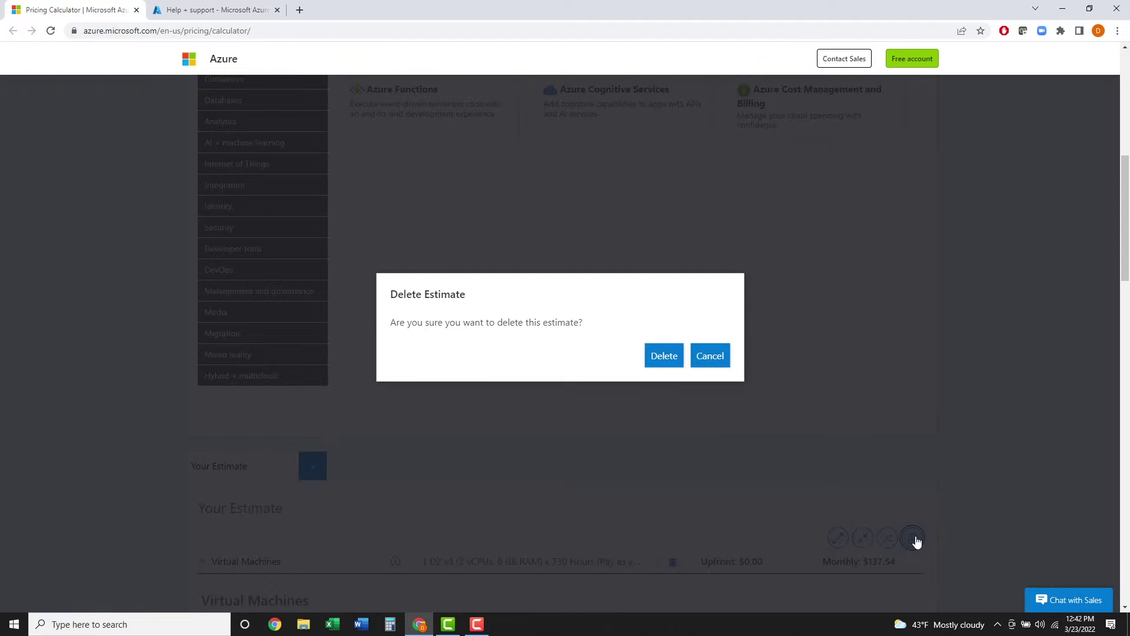
{"action": "left_click", "coordinate": [663, 360]}
{"action": "scroll", "coordinate": [721, 504], "scroll_direction": "down", "scroll_amount": 4}
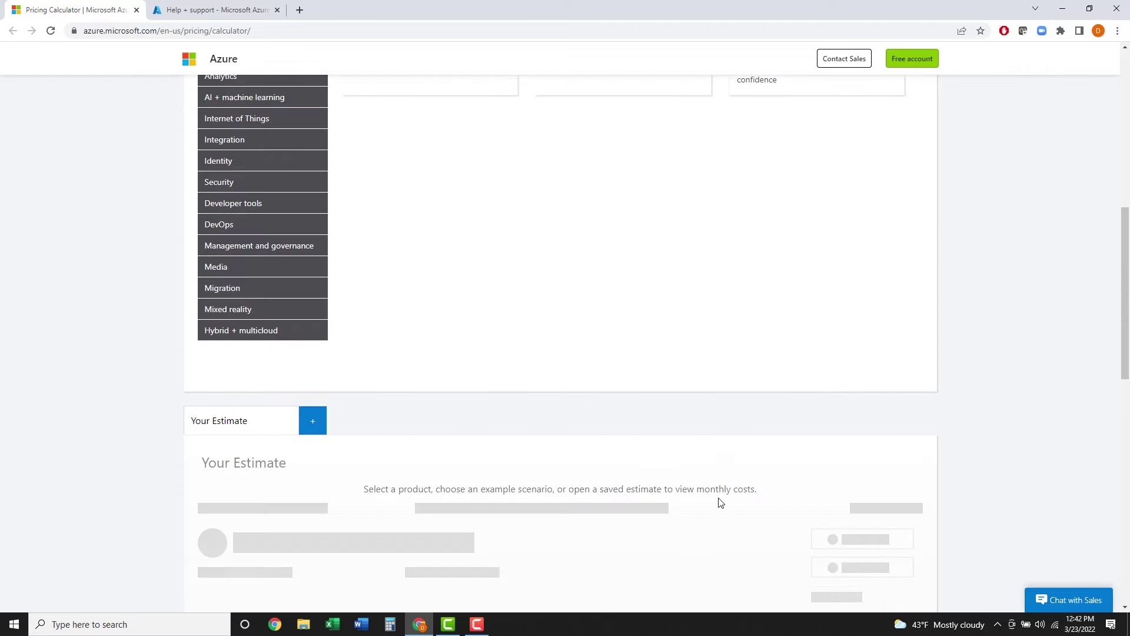
{"action": "scroll", "coordinate": [723, 505], "scroll_direction": "up", "scroll_amount": 8}
{"action": "scroll", "coordinate": [725, 507], "scroll_direction": "up", "scroll_amount": 1}
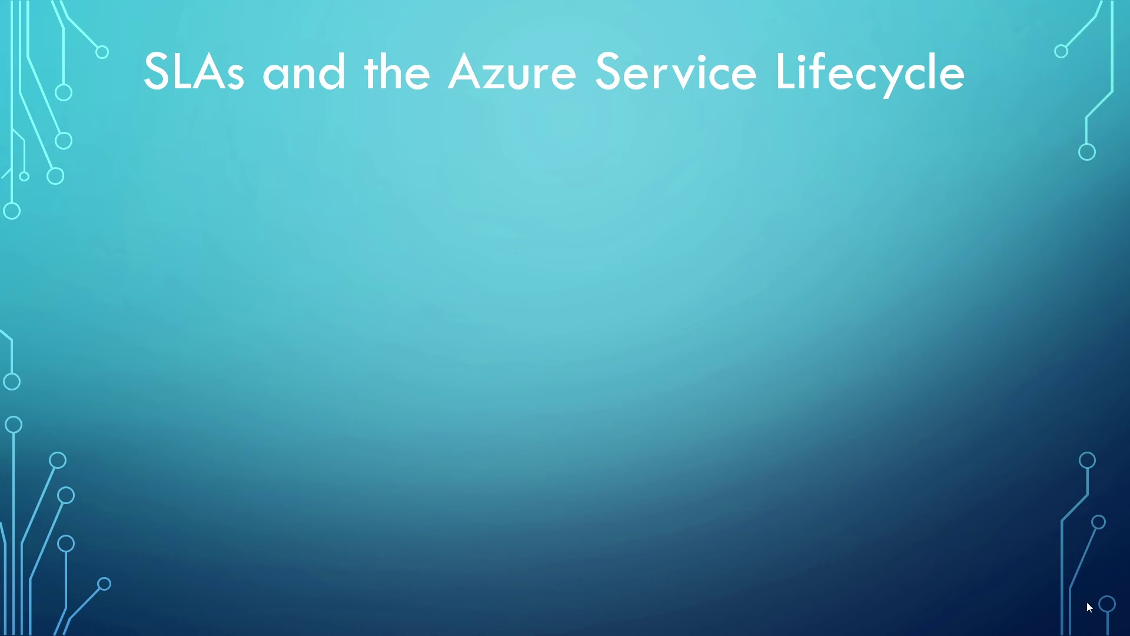
{"action": "left_click", "coordinate": [1086, 601]}
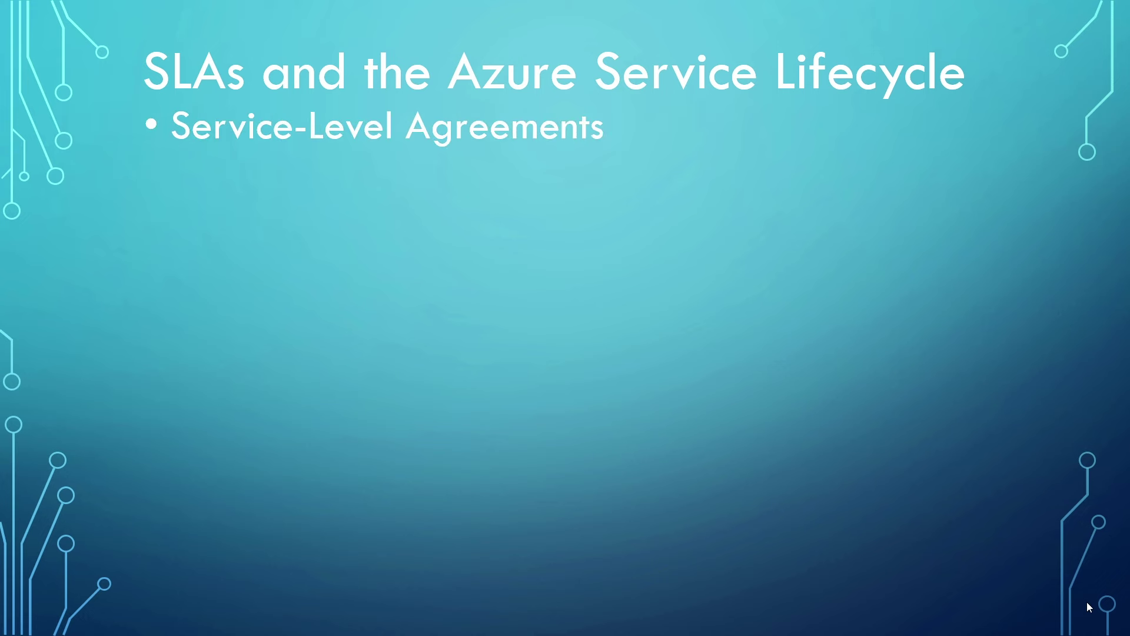